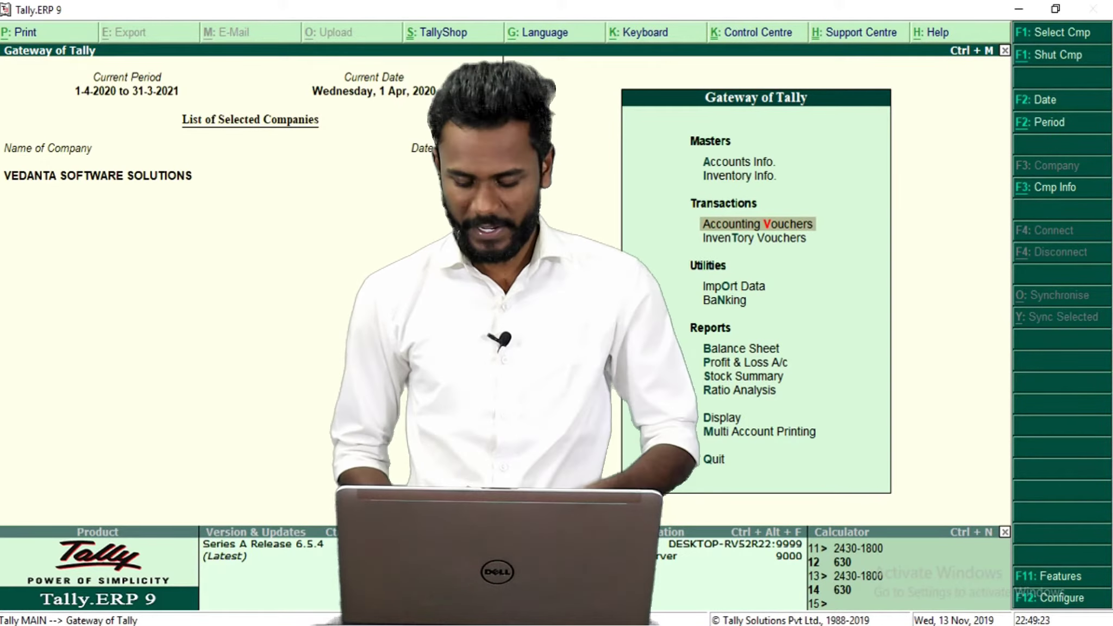
- Open sales voucher No. 1 for alteration and bring up its voucher printing settings
{"action": "key", "text": "Return"}
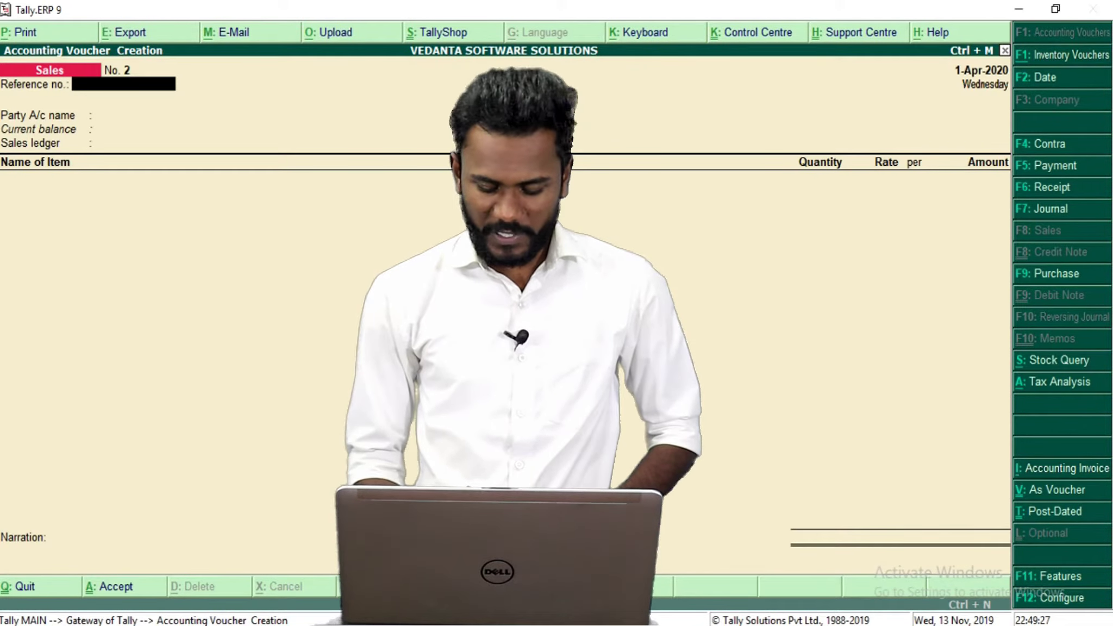
{"action": "key", "text": "Page_Up"}
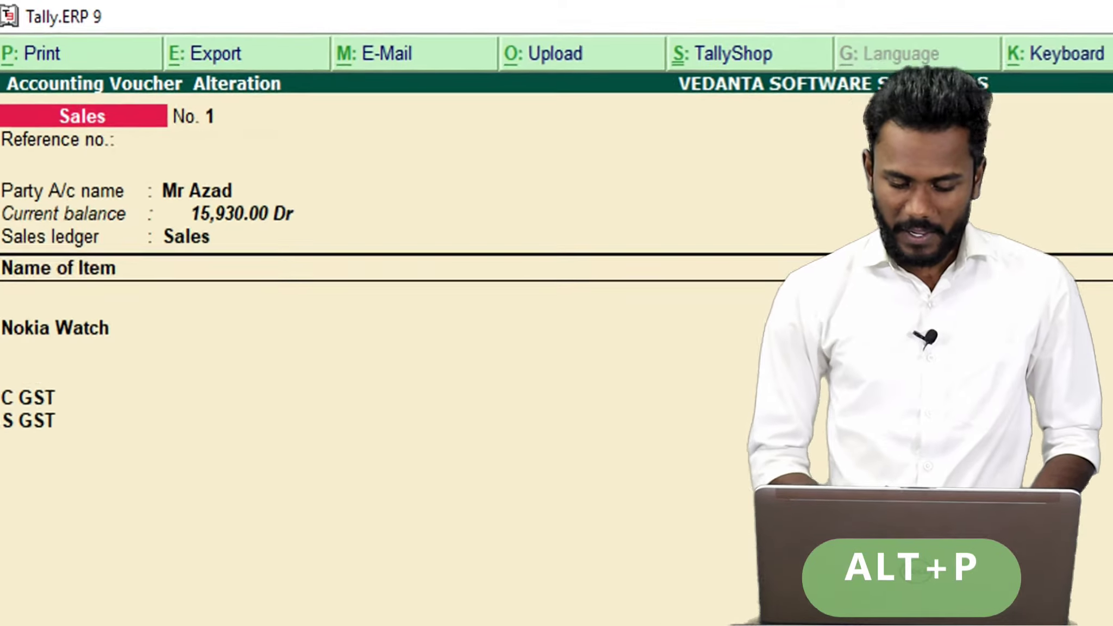
{"action": "key", "text": "alt+p"}
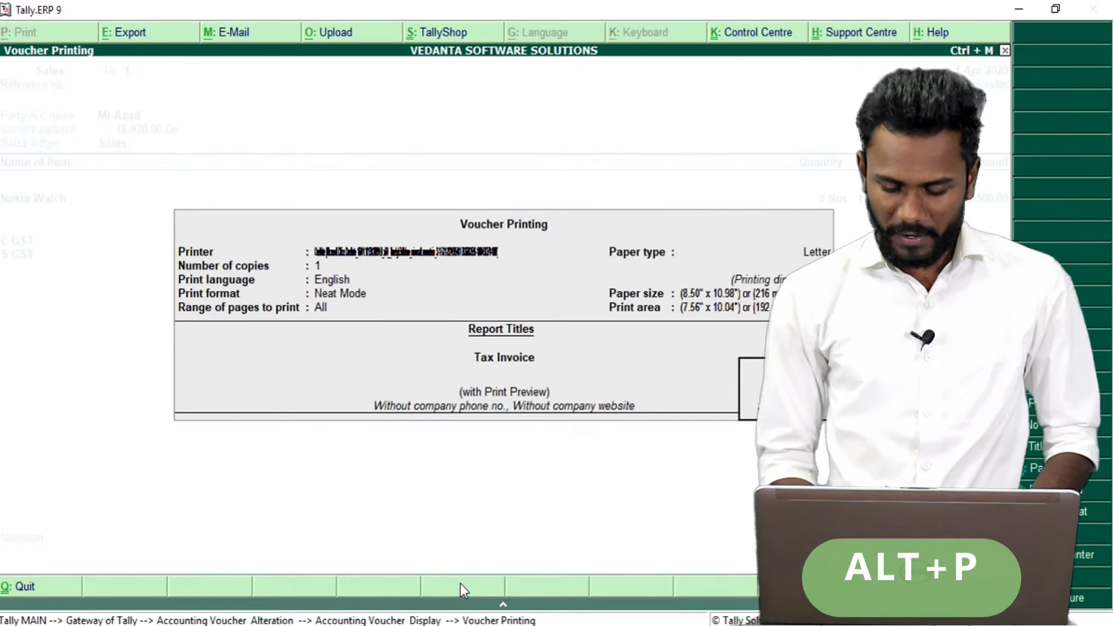
- Preview the voucher's Tax Invoice with print preview on, zoom in to examine the invoice number, and return to the Gateway
{"action": "key", "text": "alt+i"}
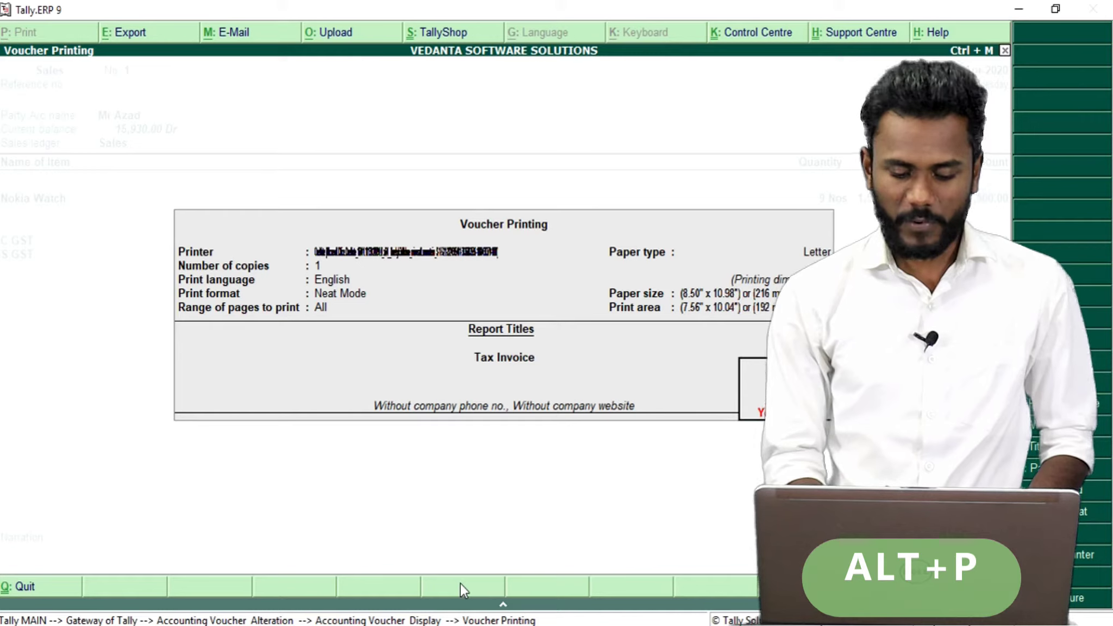
{"action": "key", "text": "alt+i"}
{"action": "key", "text": "alt+i"}
{"action": "key", "text": "alt+i"}
{"action": "key", "text": "alt+i"}
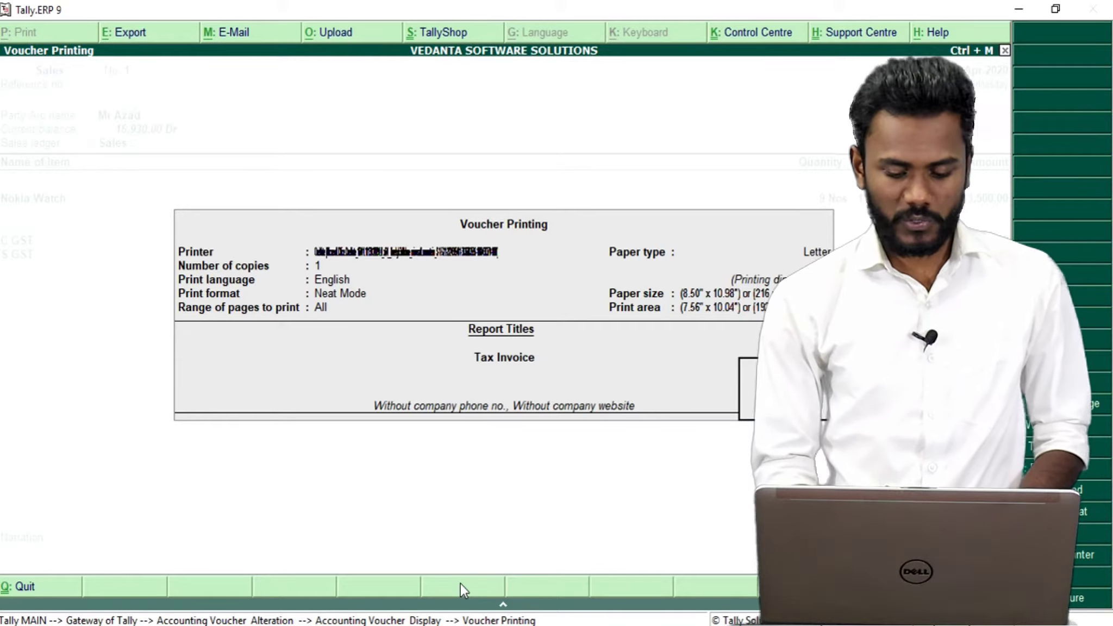
{"action": "key", "text": "alt+i"}
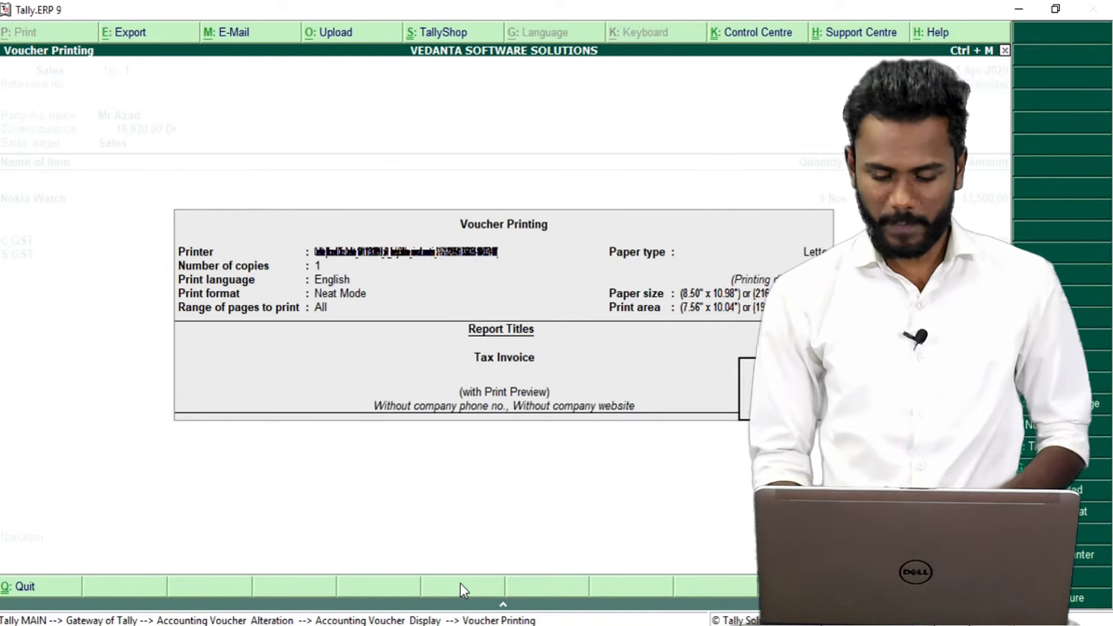
{"action": "key", "text": "Return"}
{"action": "key", "text": "z"}
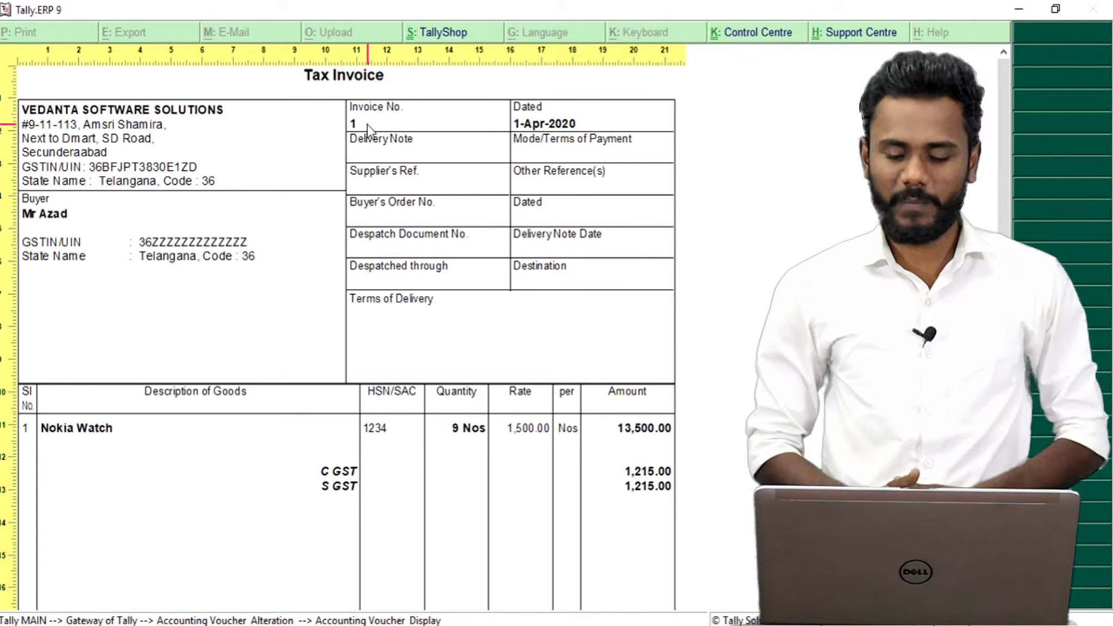
{"action": "key", "text": "alt+z"}
{"action": "key", "text": "Escape"}
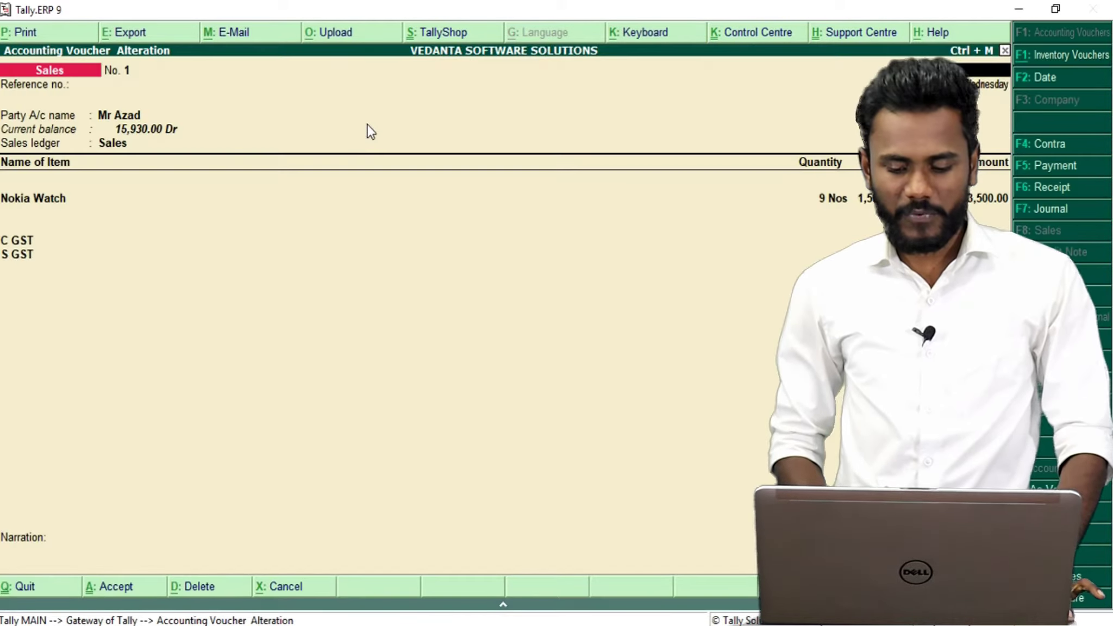
{"action": "key", "text": "Escape"}
{"action": "key", "text": "Escape"}
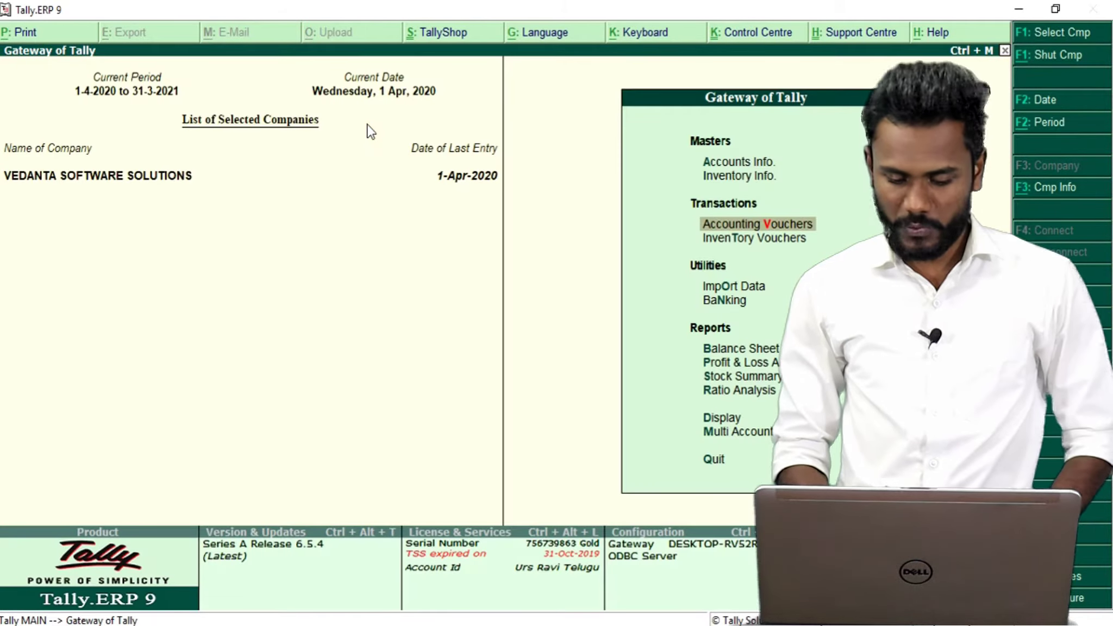
{"action": "key", "text": "Up"}
{"action": "key", "text": "Up"}
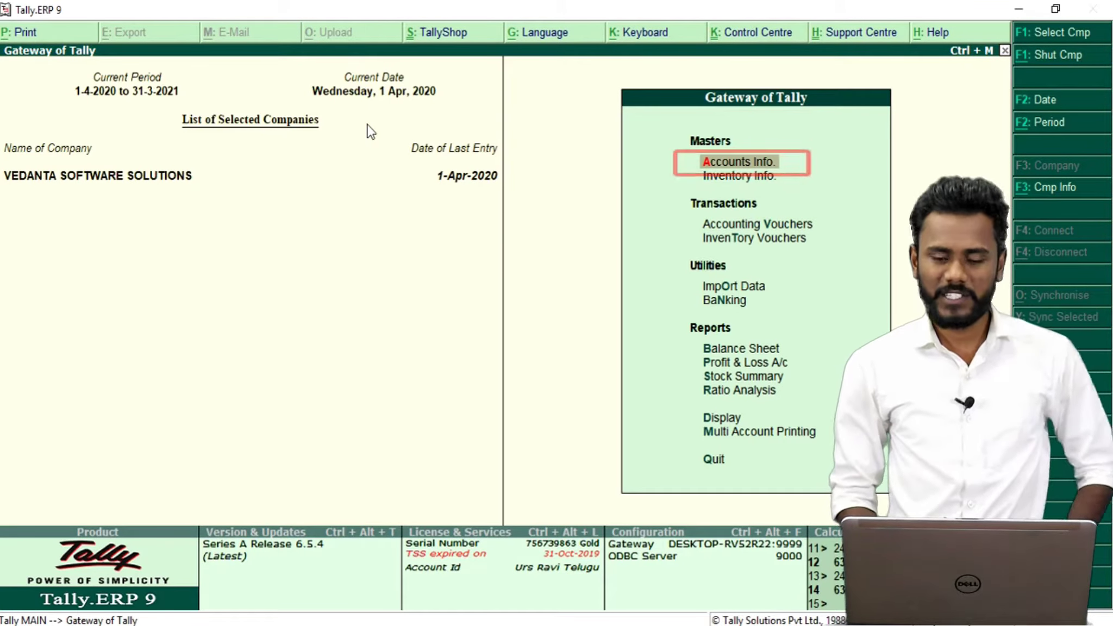
{"action": "key", "text": "Return"}
{"action": "key", "text": "Down"}
{"action": "key", "text": "Down"}
{"action": "key", "text": "Return"}
{"action": "key", "text": "Down"}
{"action": "key", "text": "Down"}
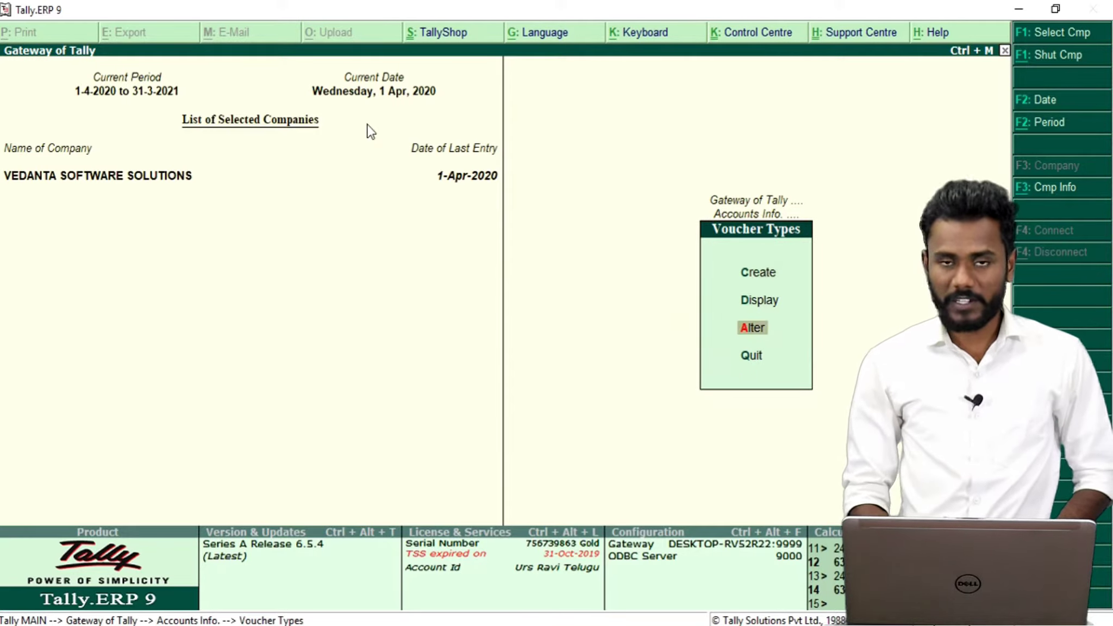
{"action": "key", "text": "Return"}
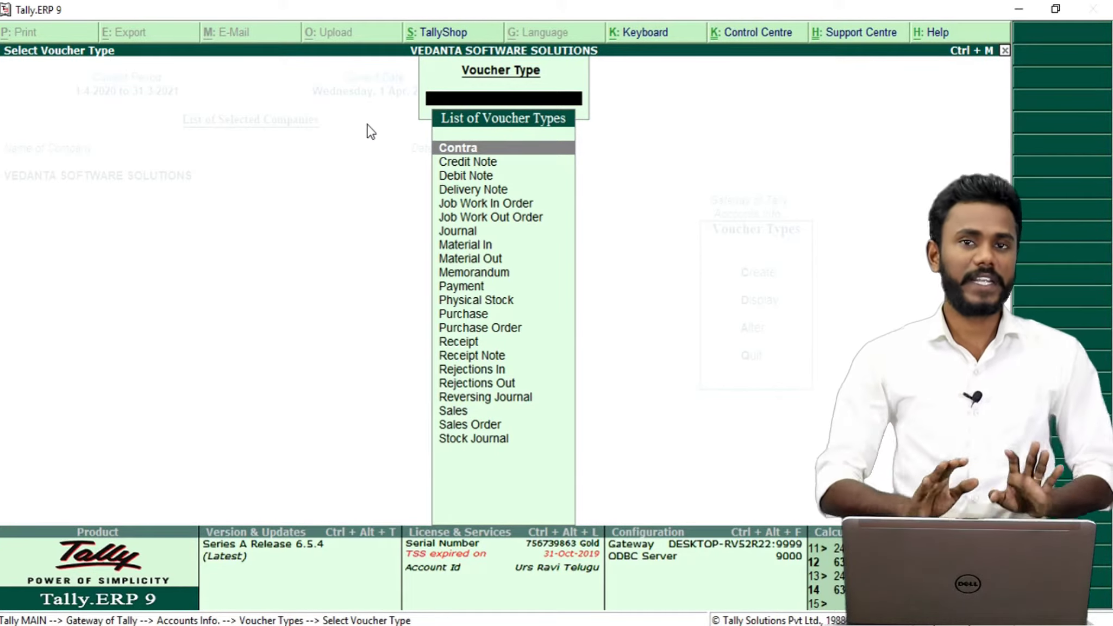
{"action": "key", "text": "Escape"}
{"action": "key", "text": "Escape"}
{"action": "key", "text": "Escape"}
- Open the Sales voucher type for alteration from the accounts masters
{"action": "key", "text": "Return"}
{"action": "key", "text": "Down"}
{"action": "key", "text": "Down"}
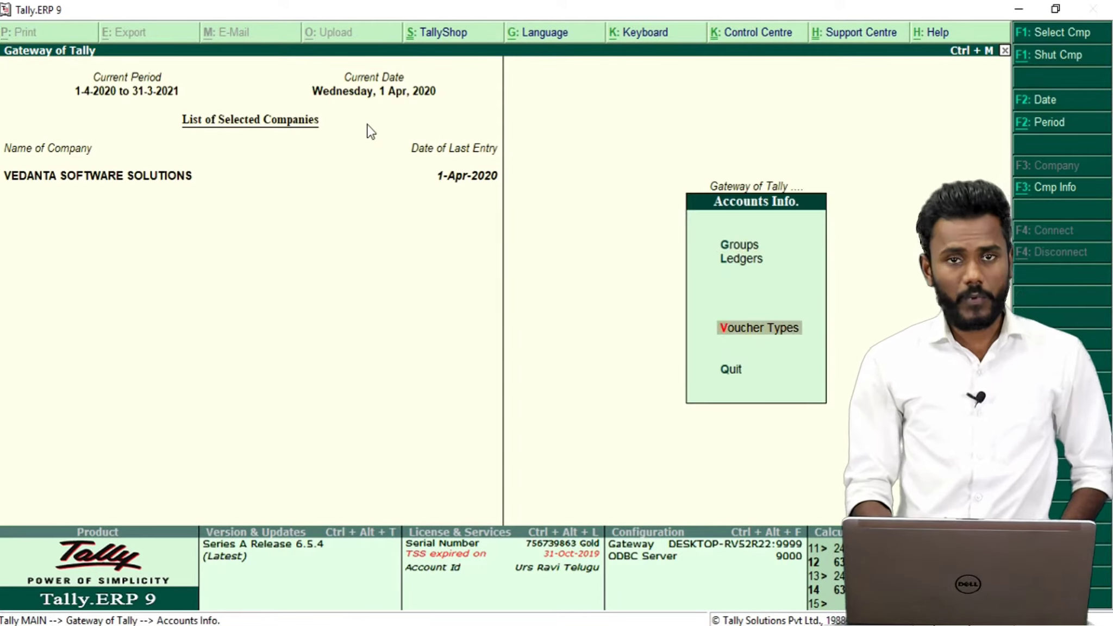
{"action": "key", "text": "Return"}
{"action": "key", "text": "Down"}
{"action": "key", "text": "Down"}
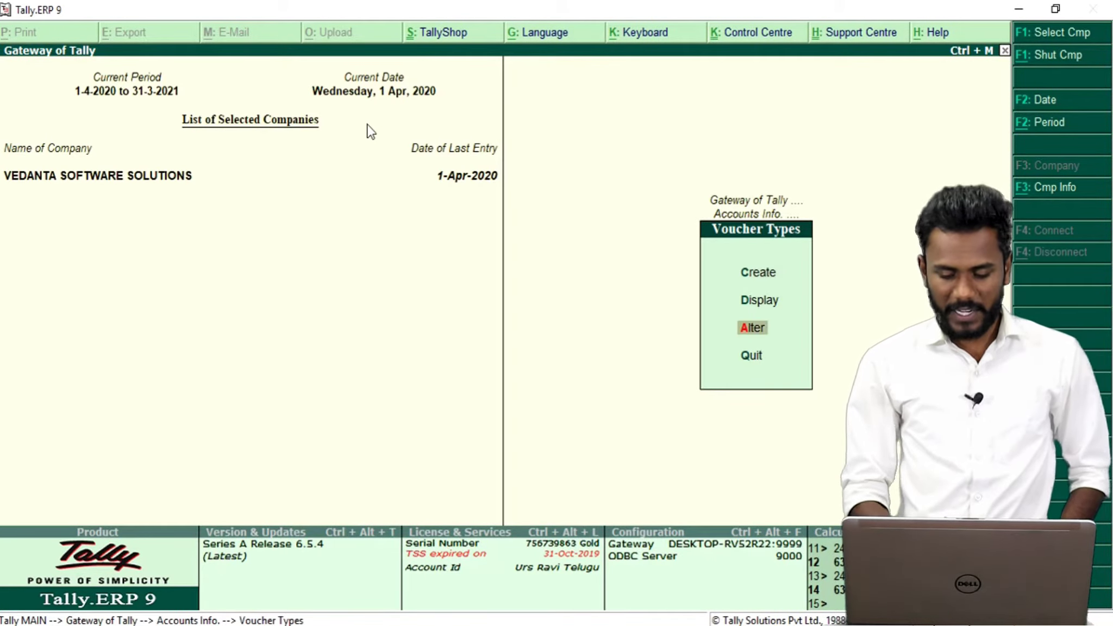
{"action": "key", "text": "Return"}
{"action": "type", "text": "Sa"}
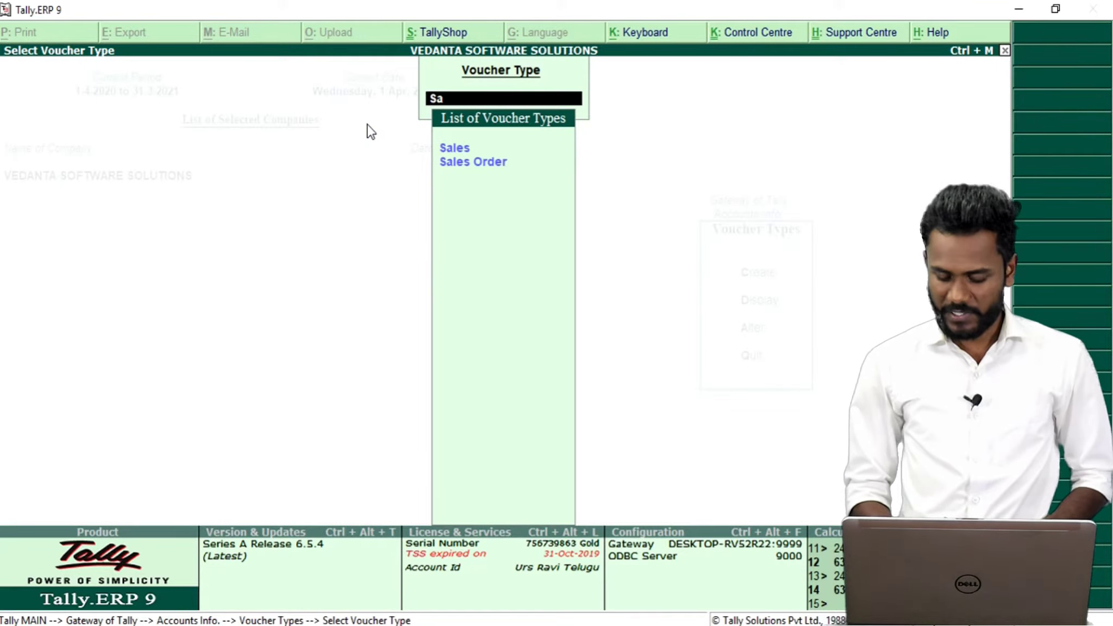
{"action": "key", "text": "Return"}
- Keep Automatic as the Sales voucher numbering method and enable its advanced configuration
{"action": "key", "text": "Return"}
{"action": "key", "text": "Return"}
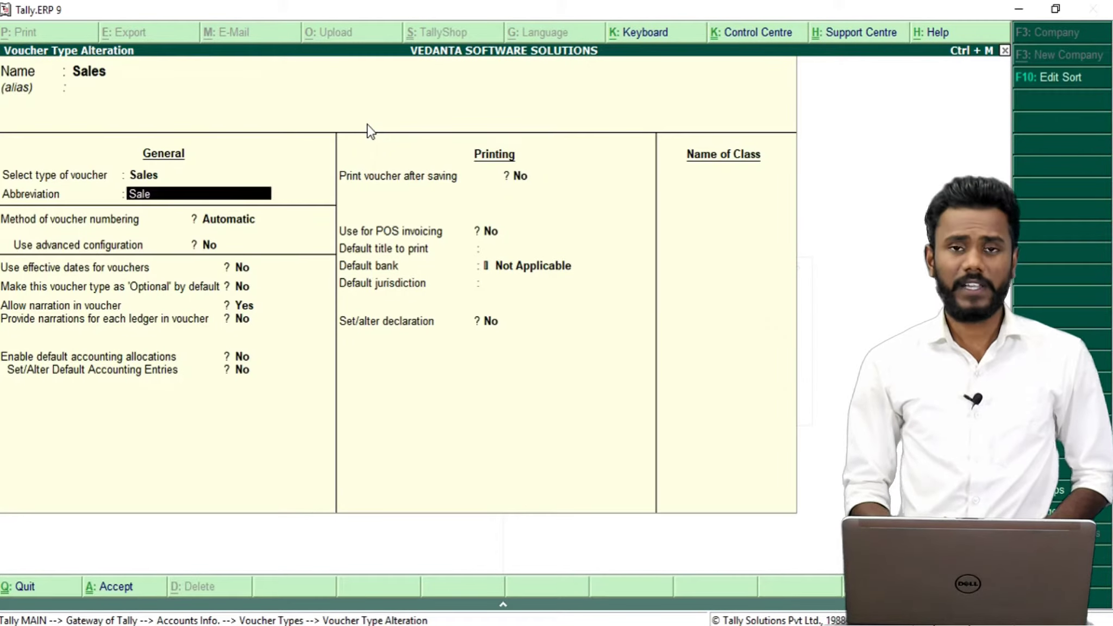
{"action": "key", "text": "Return"}
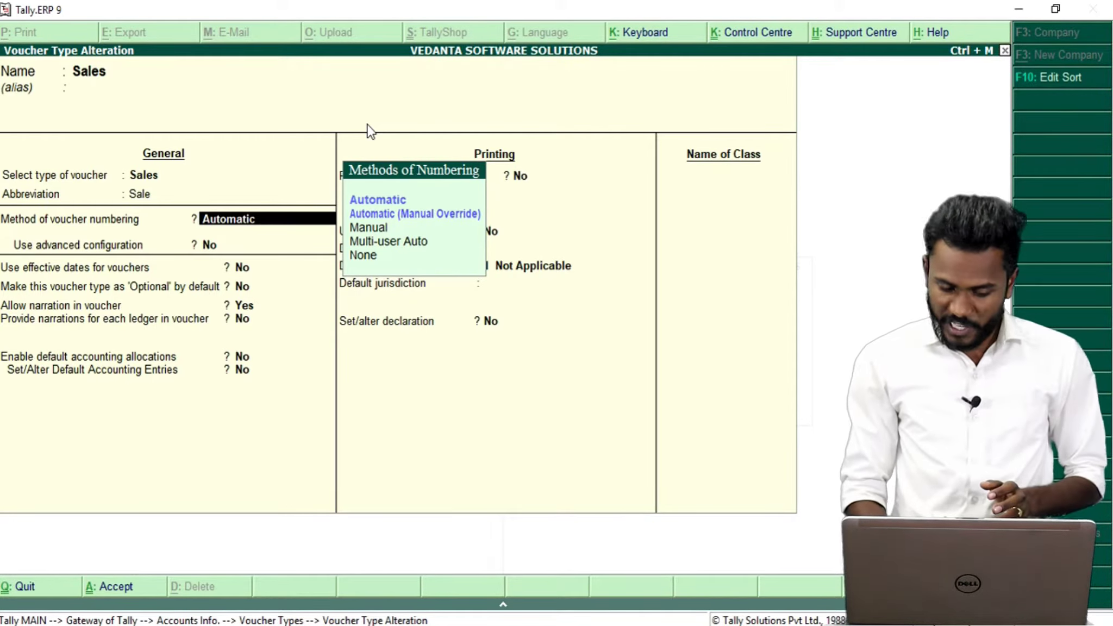
{"action": "key", "text": "Return"}
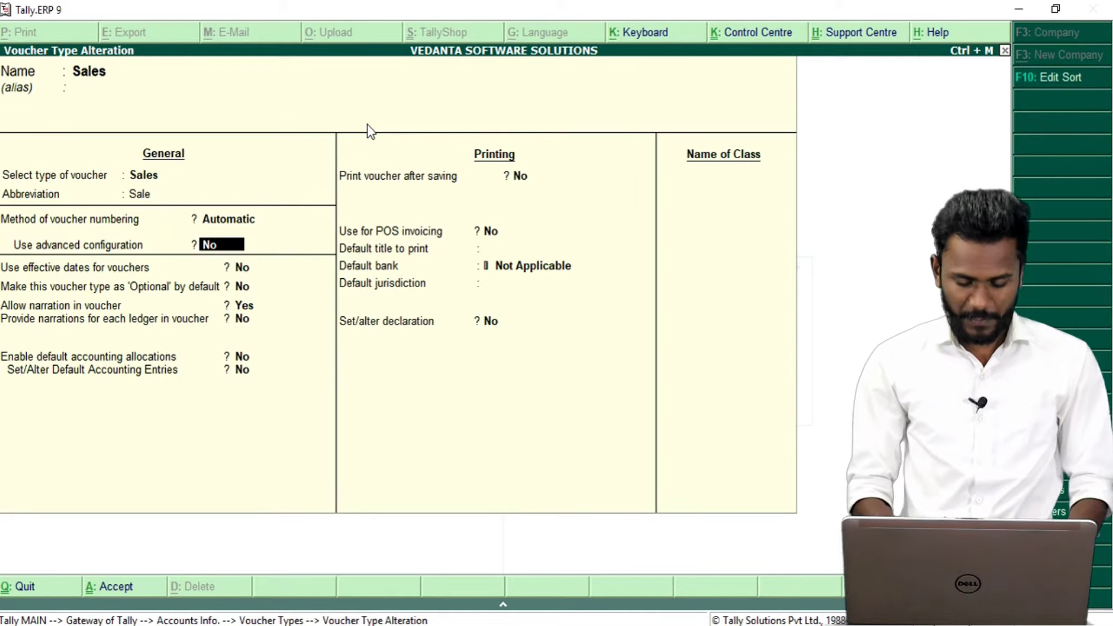
{"action": "key", "text": "y"}
{"action": "key", "text": "Return"}
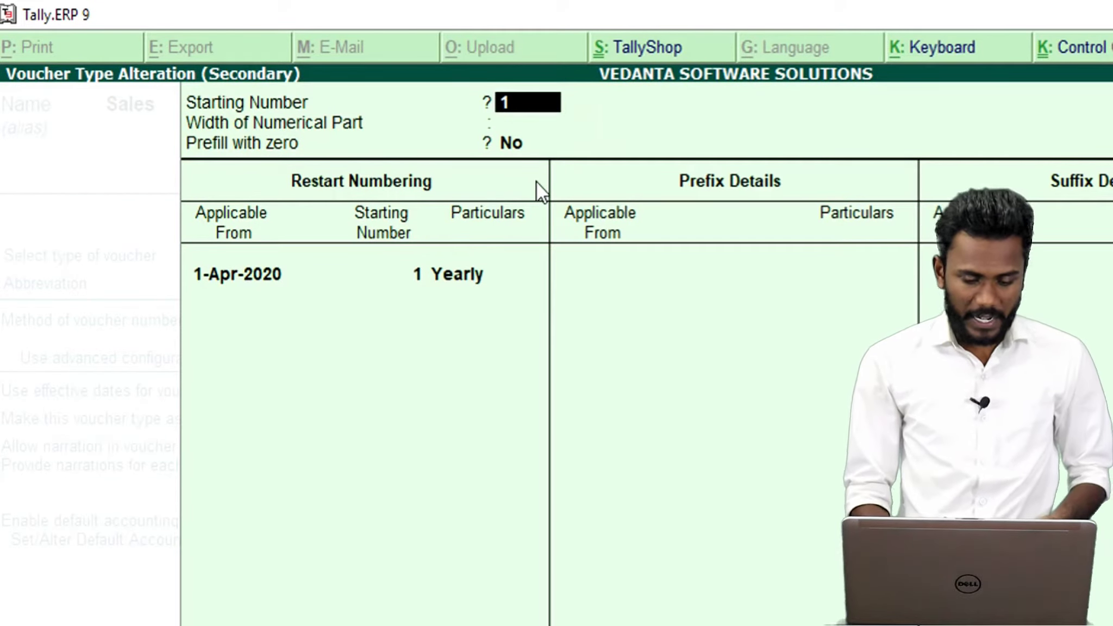
- Keep the starting number 1, set the width of the numerical part to 4 and turn on prefilling with zero
{"action": "key", "text": "Return"}
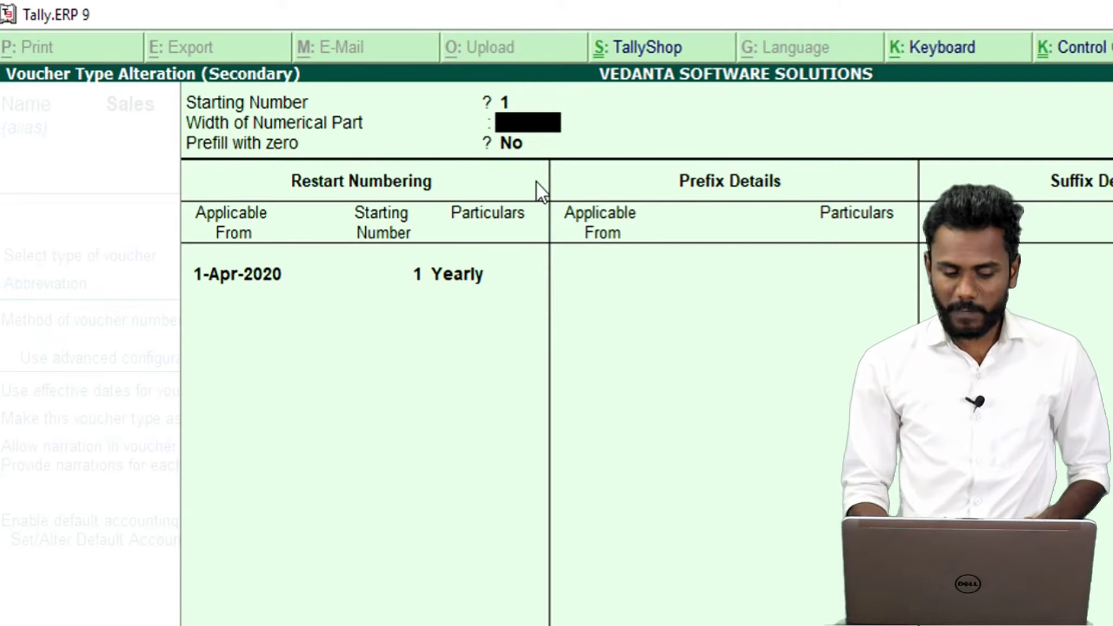
{"action": "type", "text": "4"}
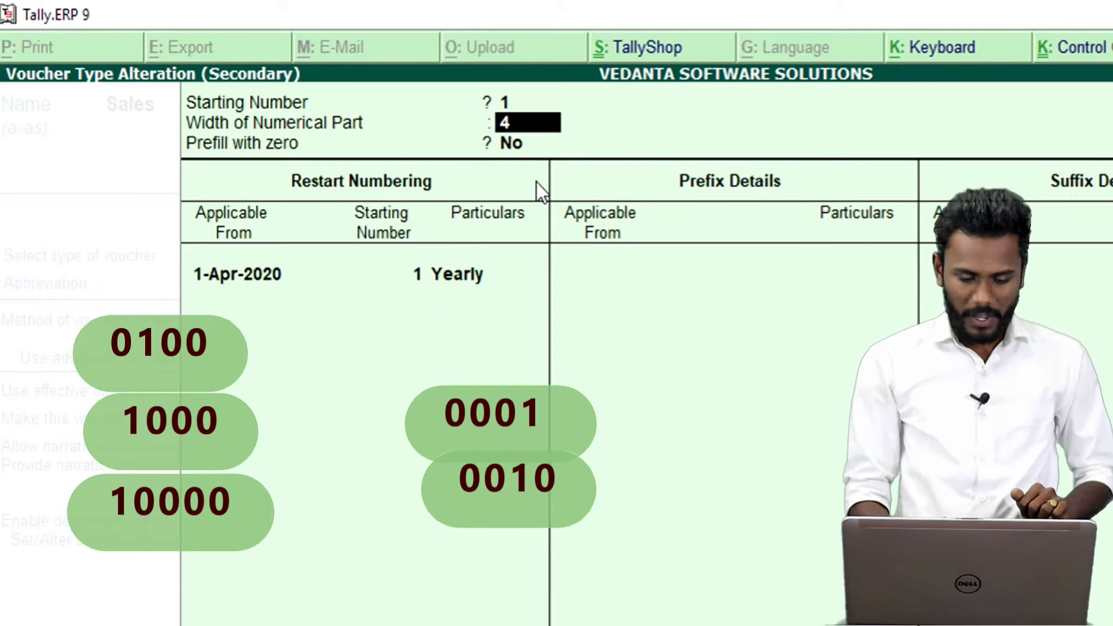
{"action": "key", "text": "Return"}
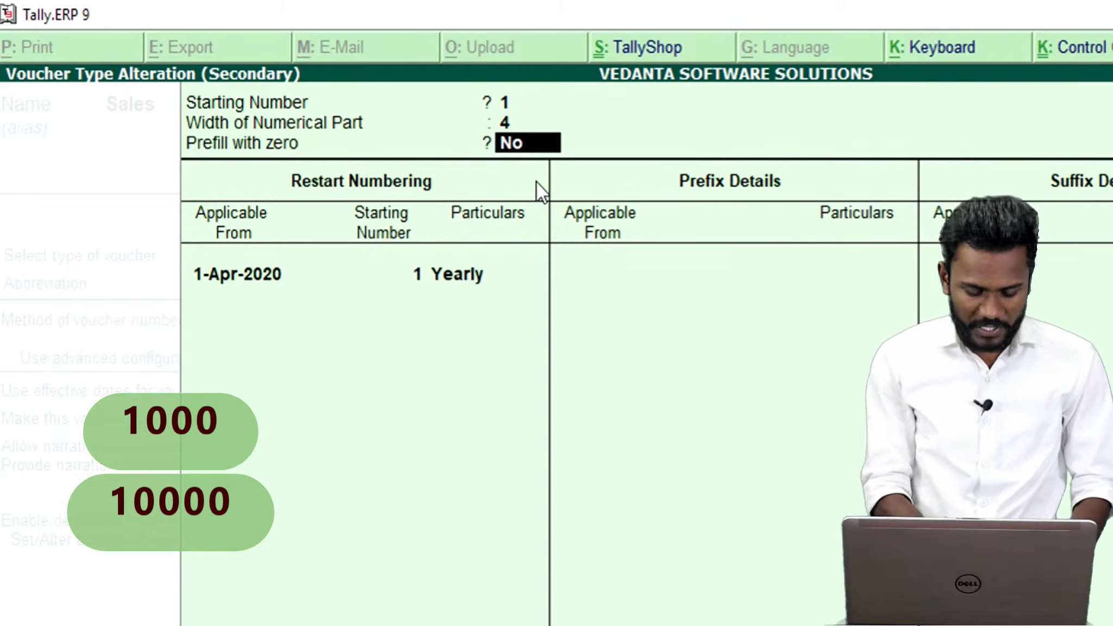
{"action": "type", "text": "ye"}
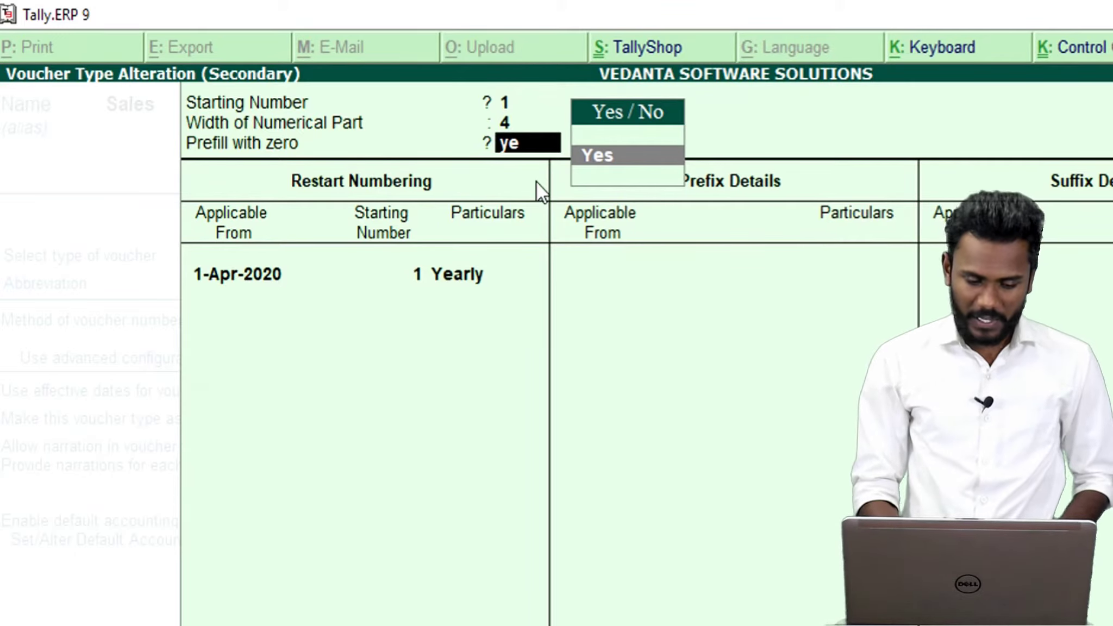
{"action": "key", "text": "Return"}
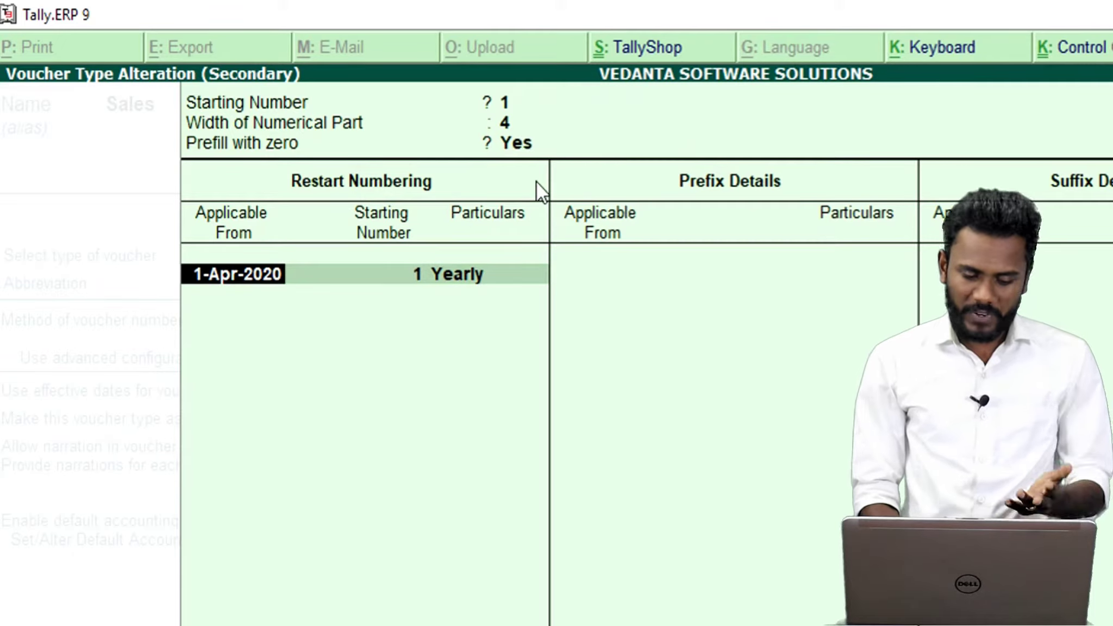
- Keep the yearly restart numbering and add the prefix VSS/ applicable from 1-Apr-2020
{"action": "key", "text": "Return"}
{"action": "key", "text": "Return"}
{"action": "key", "text": "Return"}
{"action": "key", "text": "Return"}
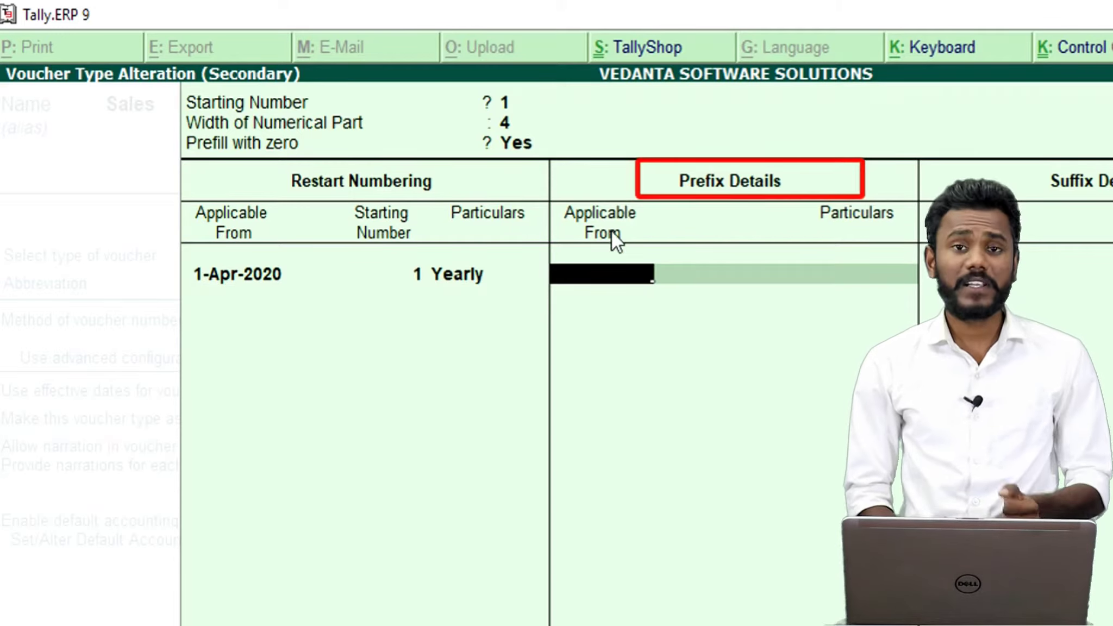
{"action": "type", "text": "1-4"}
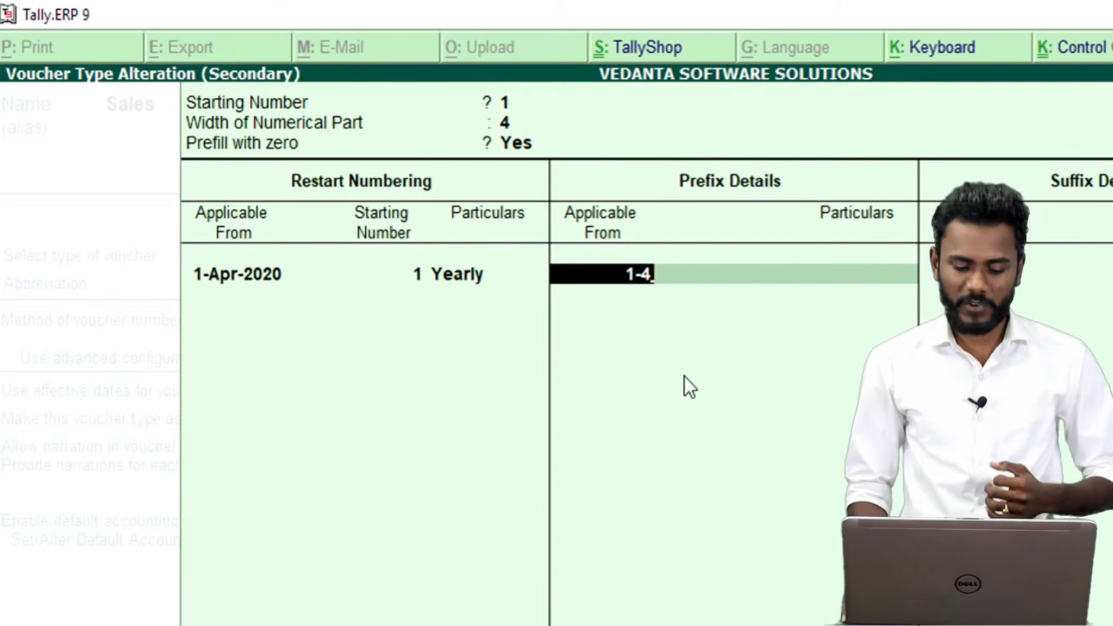
{"action": "key", "text": "Return"}
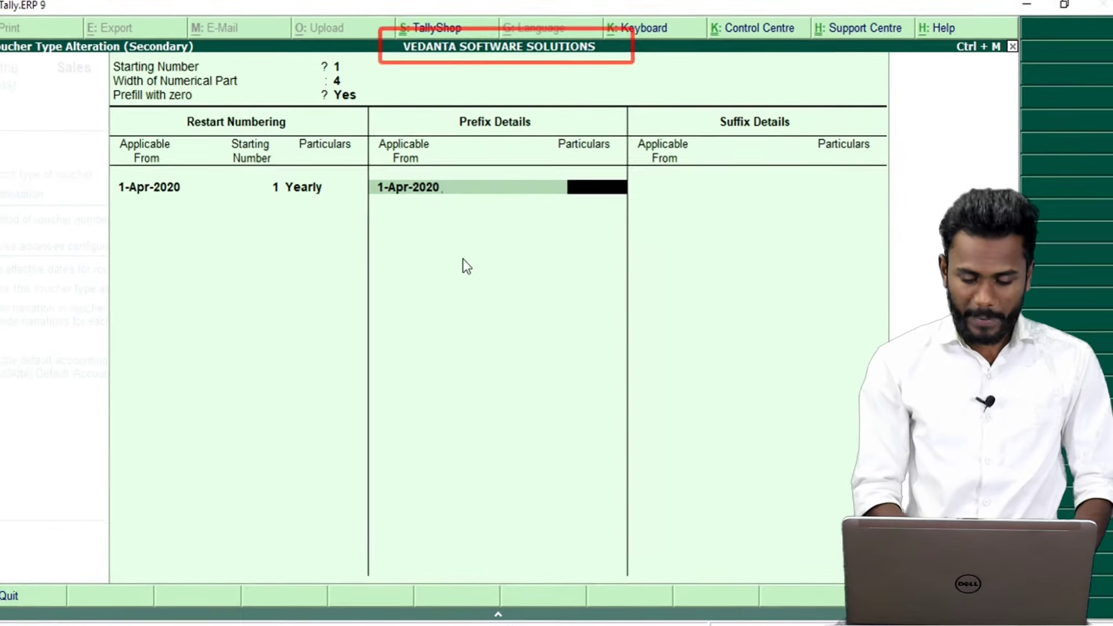
{"action": "type", "text": "VSS"}
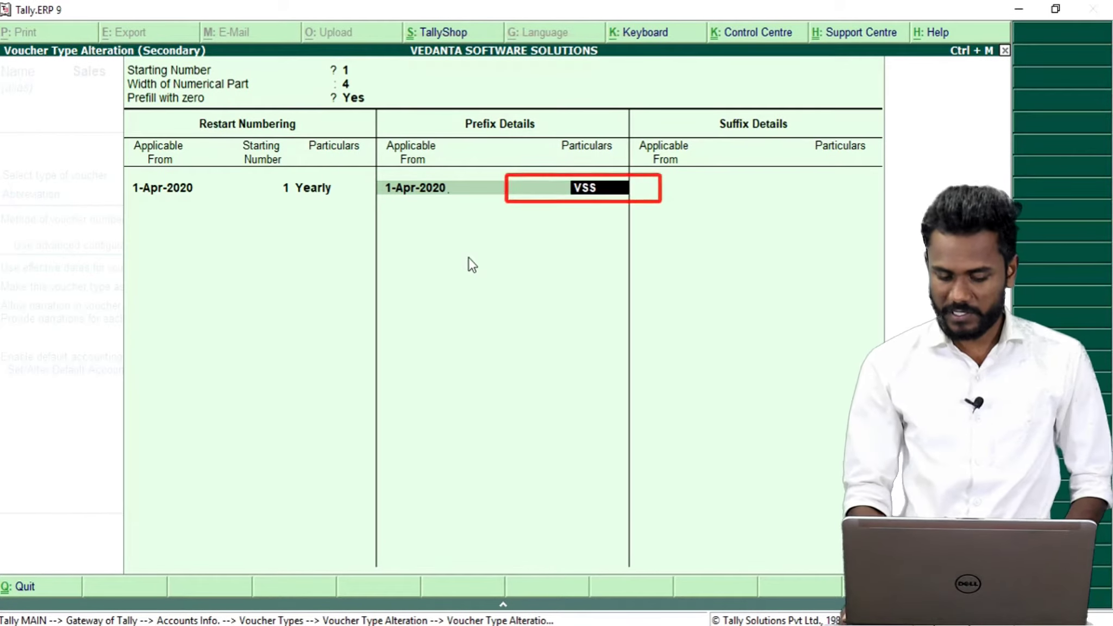
{"action": "type", "text": "/"}
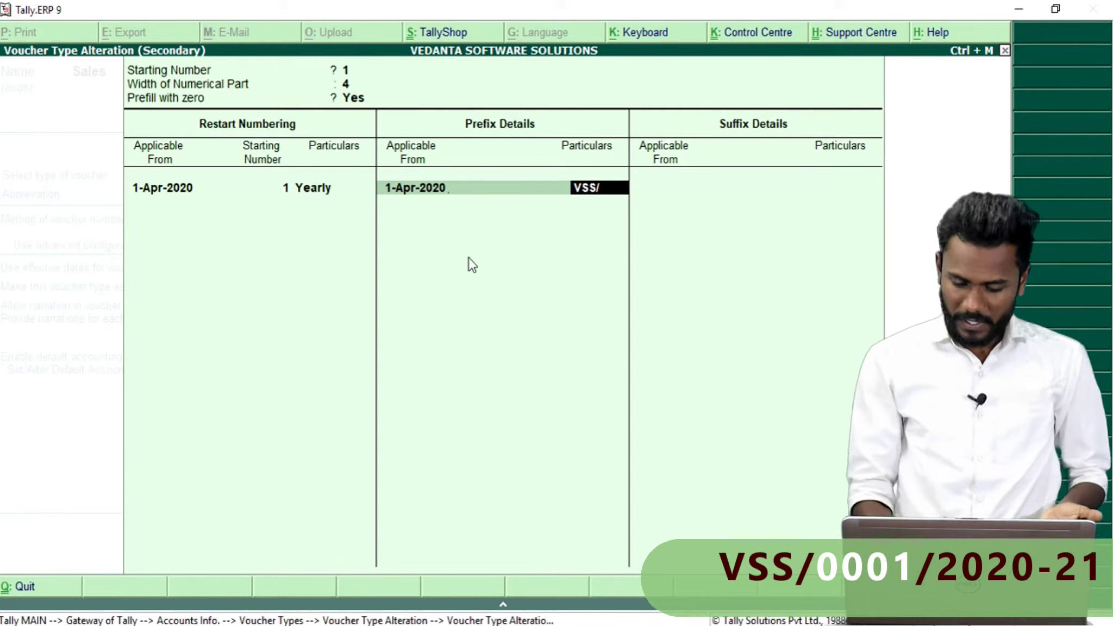
{"action": "key", "text": "Return"}
{"action": "key", "text": "Return"}
- Add the suffix /2020-21 to the voucher number, applicable from 1-Apr-2020
{"action": "type", "text": "1"}
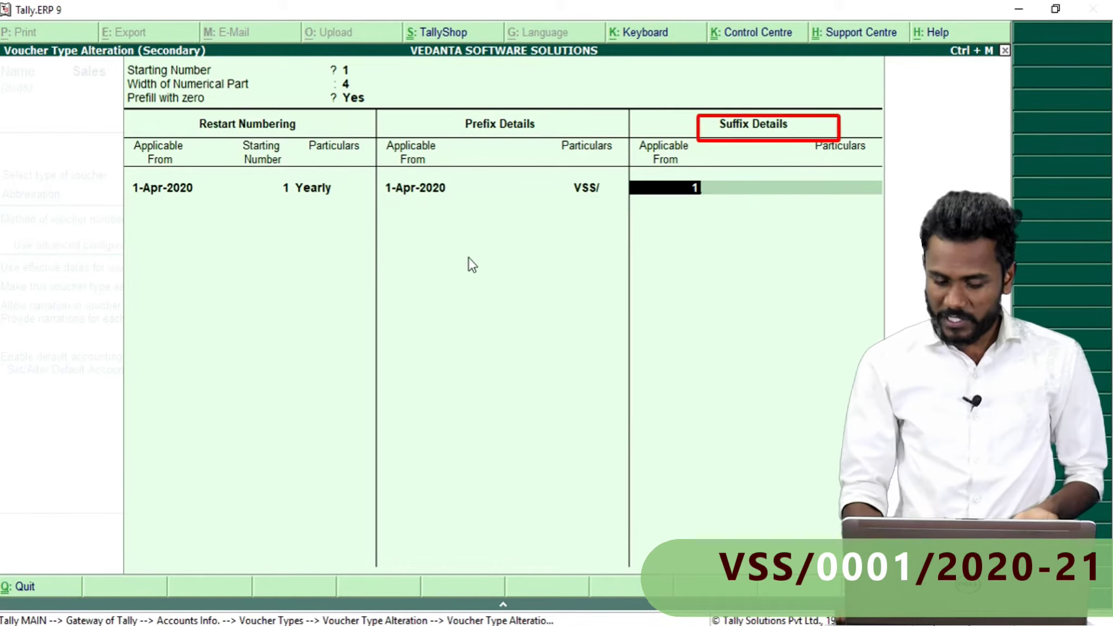
{"action": "type", "text": "-4"}
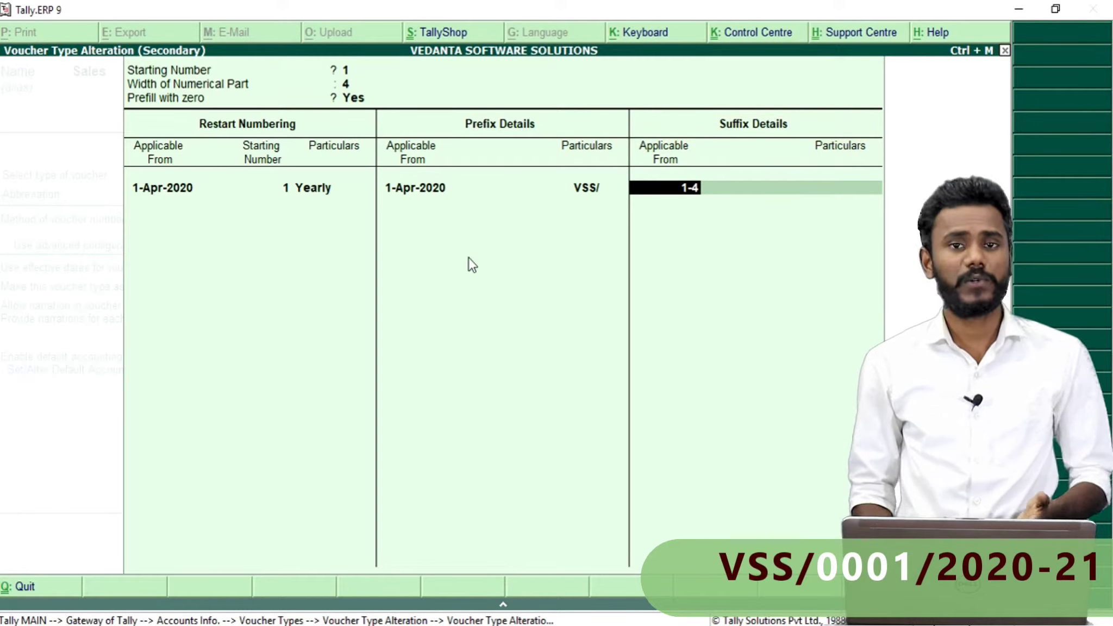
{"action": "key", "text": "Return"}
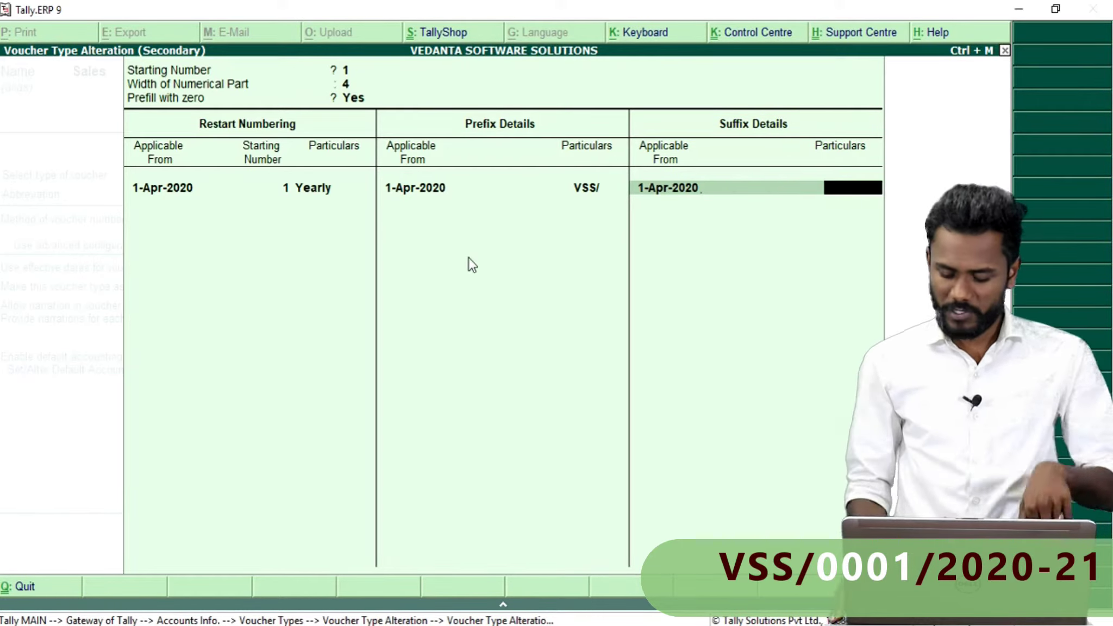
{"action": "type", "text": "/201"}
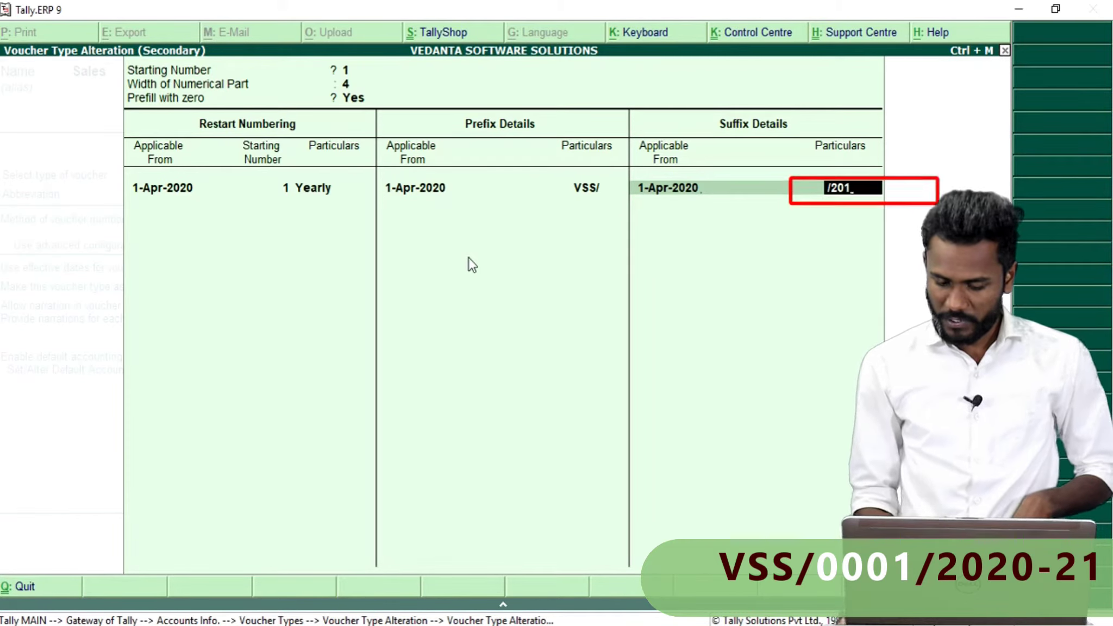
{"action": "key", "text": "BackSpace"}
{"action": "type", "text": "20-21"}
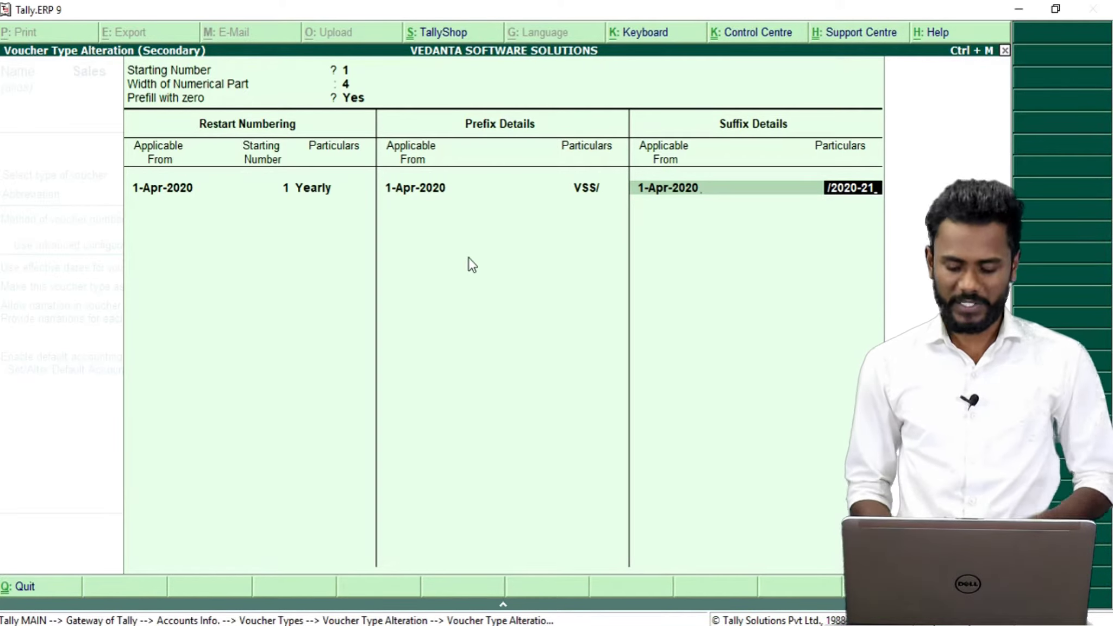
{"action": "key", "text": "Return"}
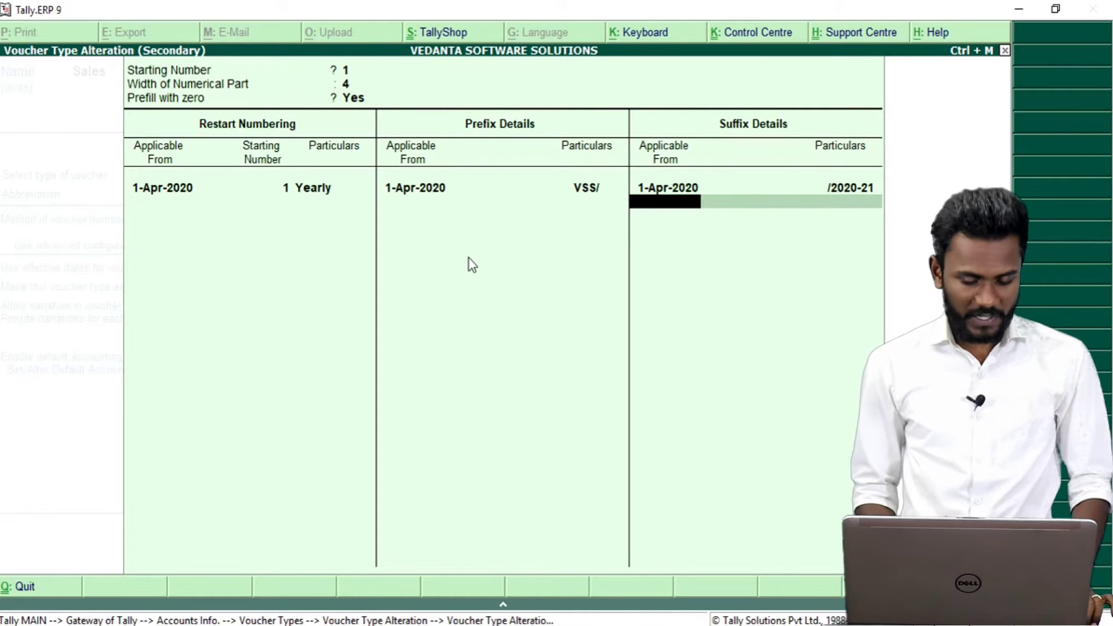
- Finish the suffix details, save the altered Sales voucher type and return to the Gateway of Tally
{"action": "key", "text": "Return"}
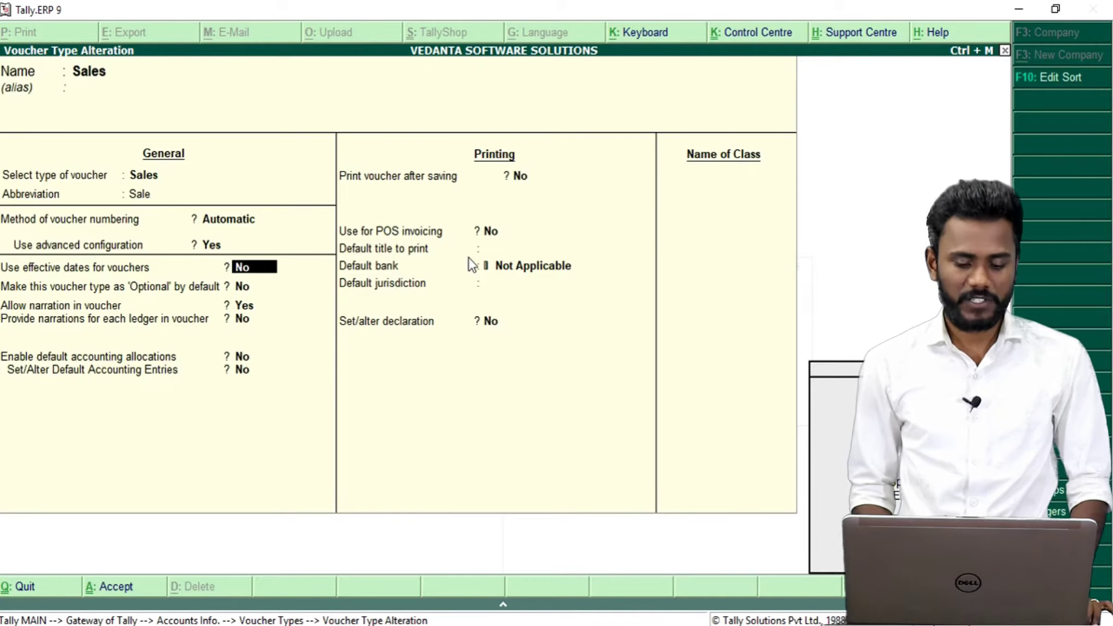
{"action": "key", "text": "ctrl+a"}
{"action": "key", "text": "Escape"}
{"action": "key", "text": "Escape"}
{"action": "key", "text": "Escape"}
- Open the previously recorded Sales voucher and preview its printed Tax Invoice to check the invoice number format
{"action": "key", "text": "Down"}
{"action": "key", "text": "Down"}
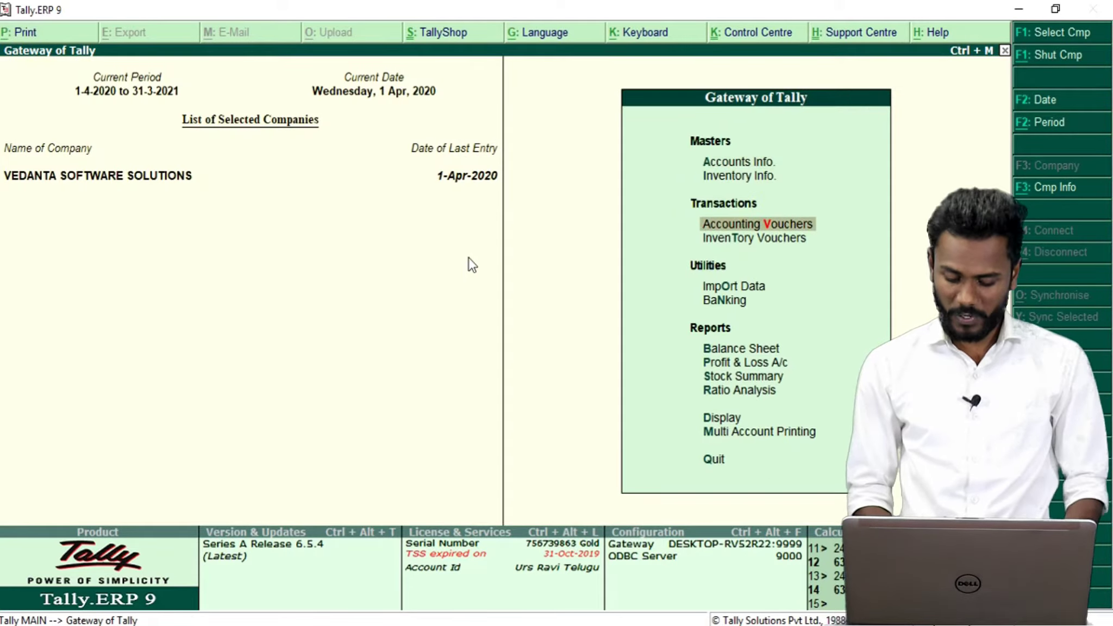
{"action": "key", "text": "Return"}
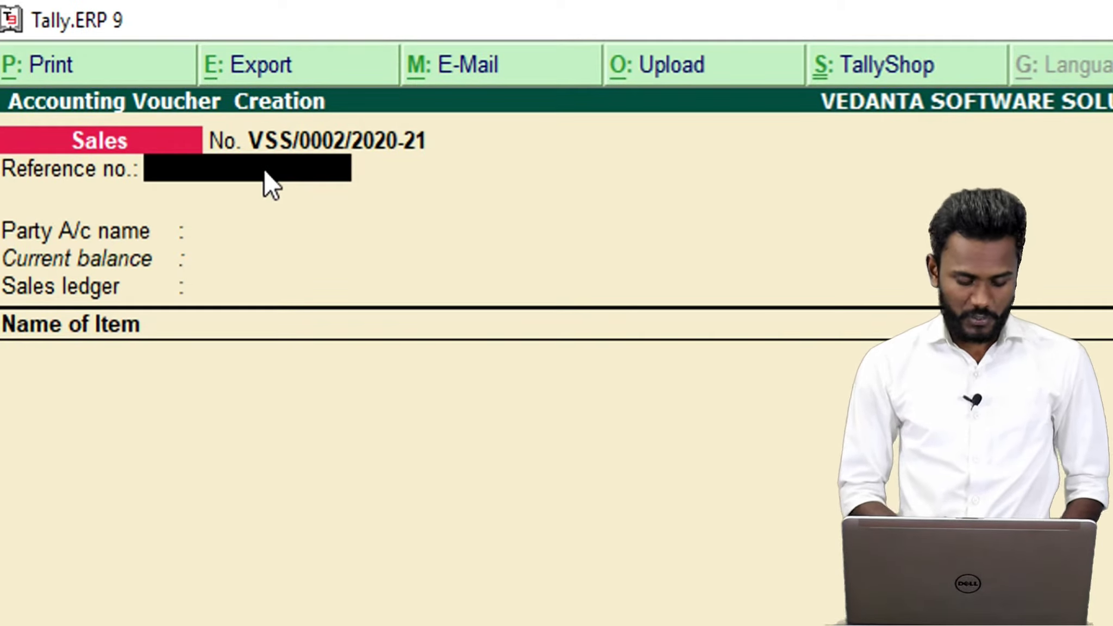
{"action": "key", "text": "Page_Up"}
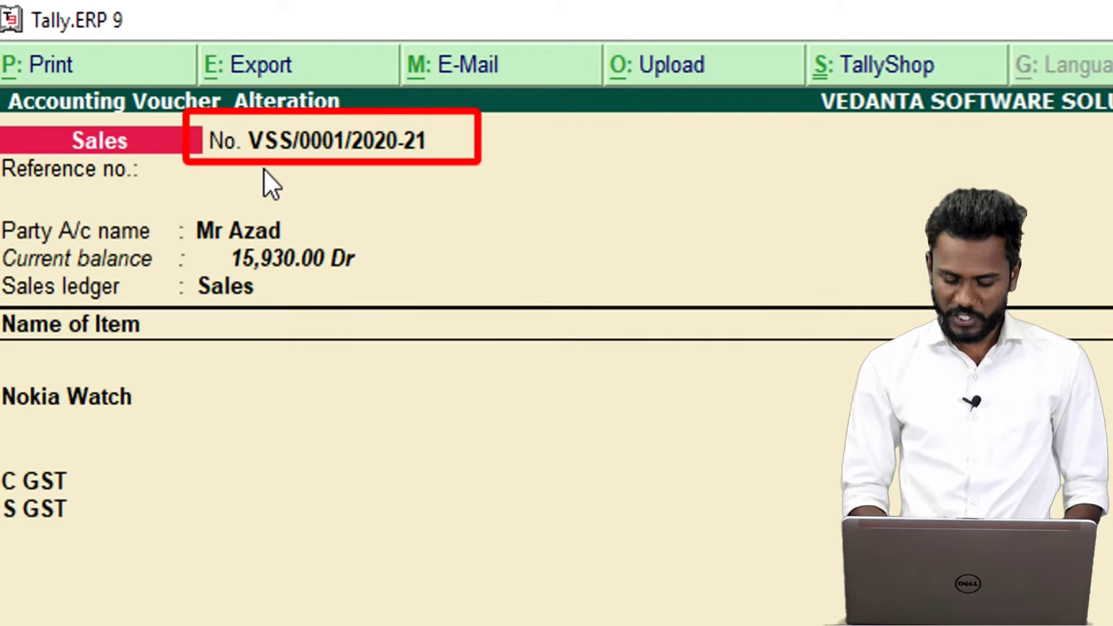
{"action": "key", "text": "alt+p"}
{"action": "key", "text": "alt+i"}
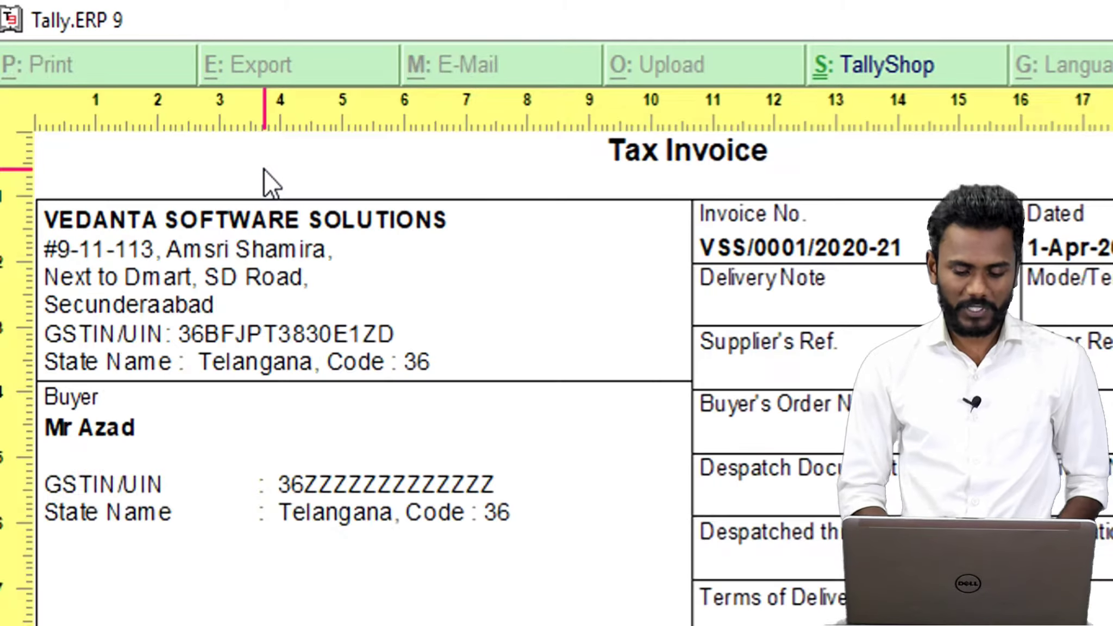
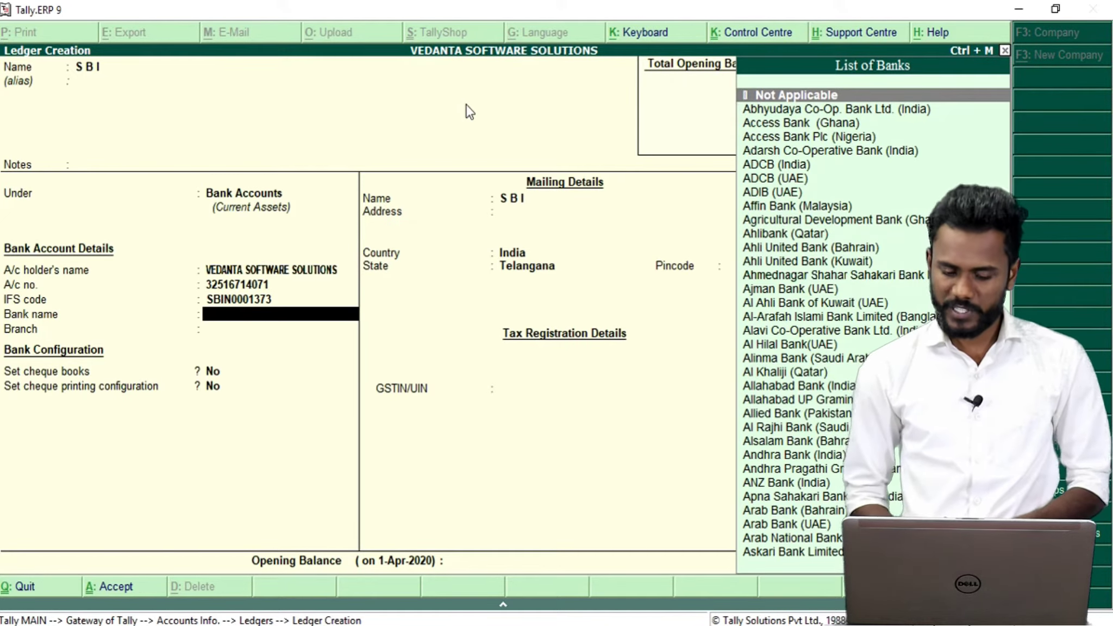
- Select State Bank of India (India) as the bank name for the S B I ledger
{"action": "key", "text": "Return"}
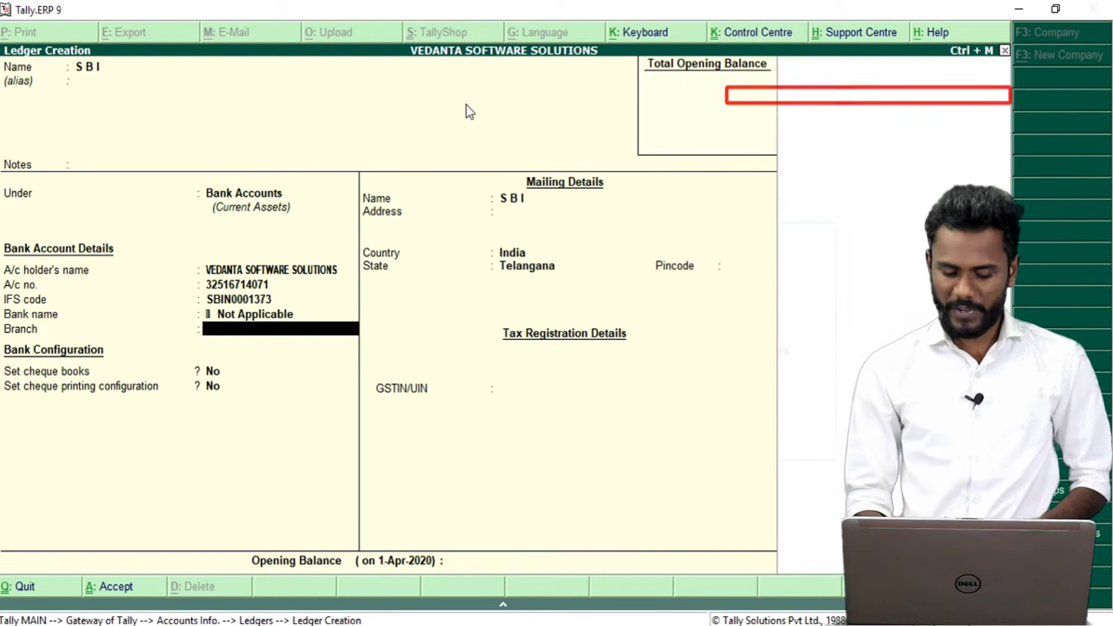
{"action": "key", "text": "BackSpace"}
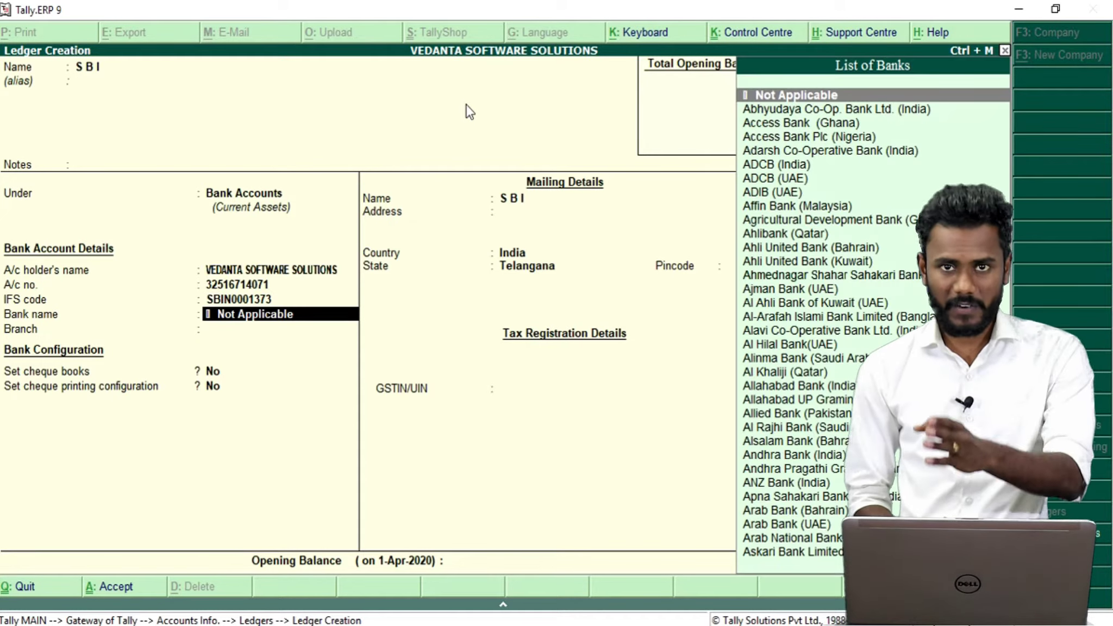
{"action": "type", "text": "State"}
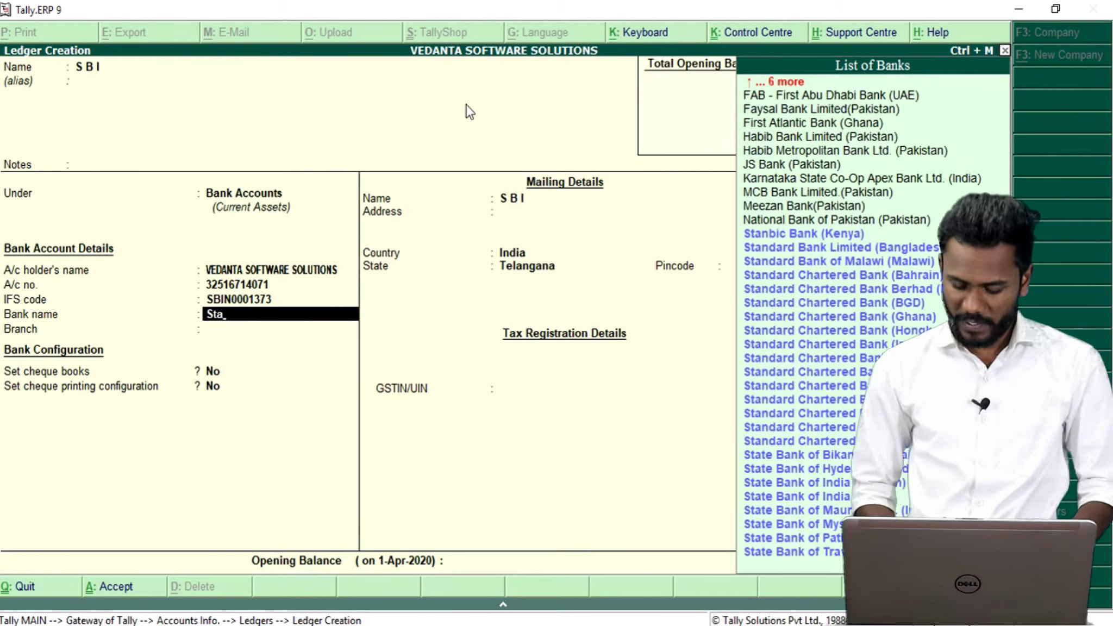
{"action": "key", "text": "Down"}
{"action": "key", "text": "Down"}
{"action": "key", "text": "Down"}
{"action": "key", "text": "Down"}
{"action": "key", "text": "Up"}
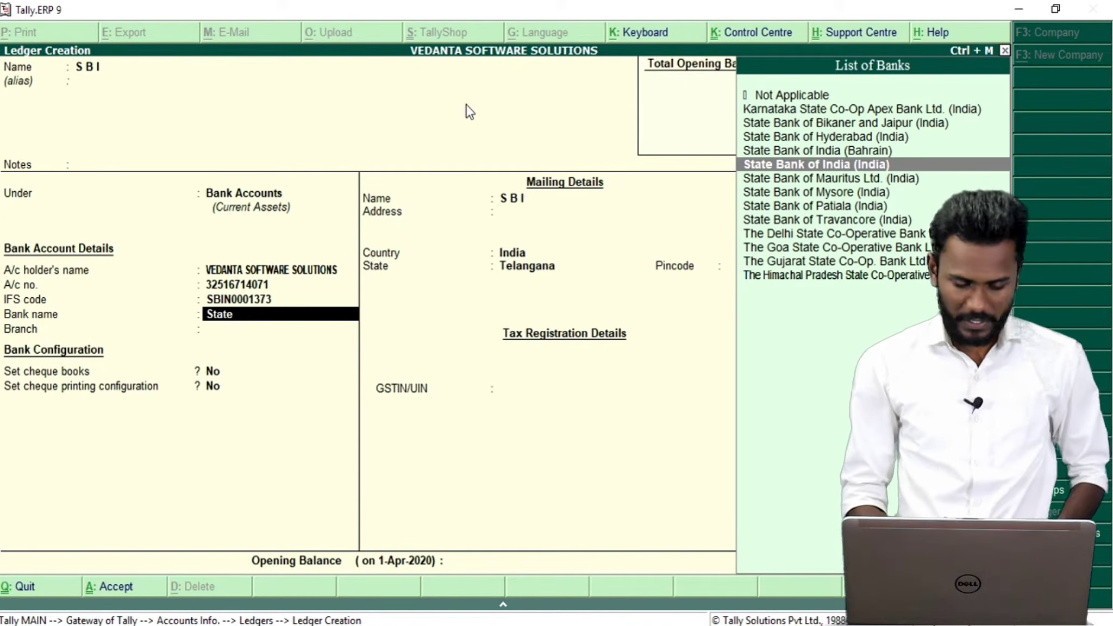
{"action": "key", "text": "Return"}
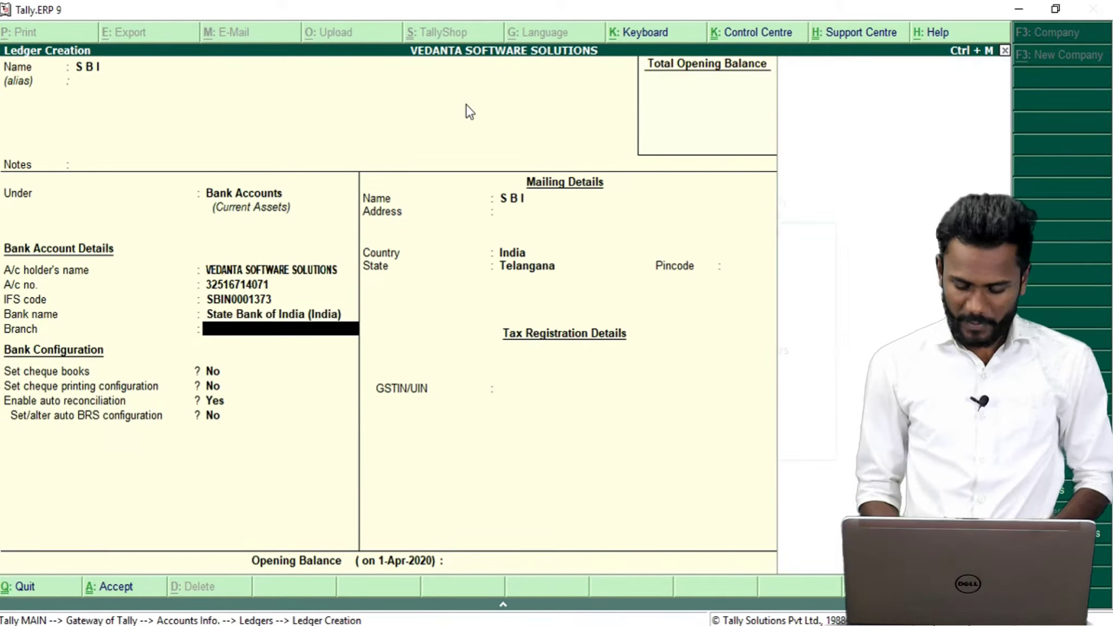
- Enter Secunderabad as the bank branch, save the S B I ledger and return to the Gateway of Tally
{"action": "type", "text": "Sec"}
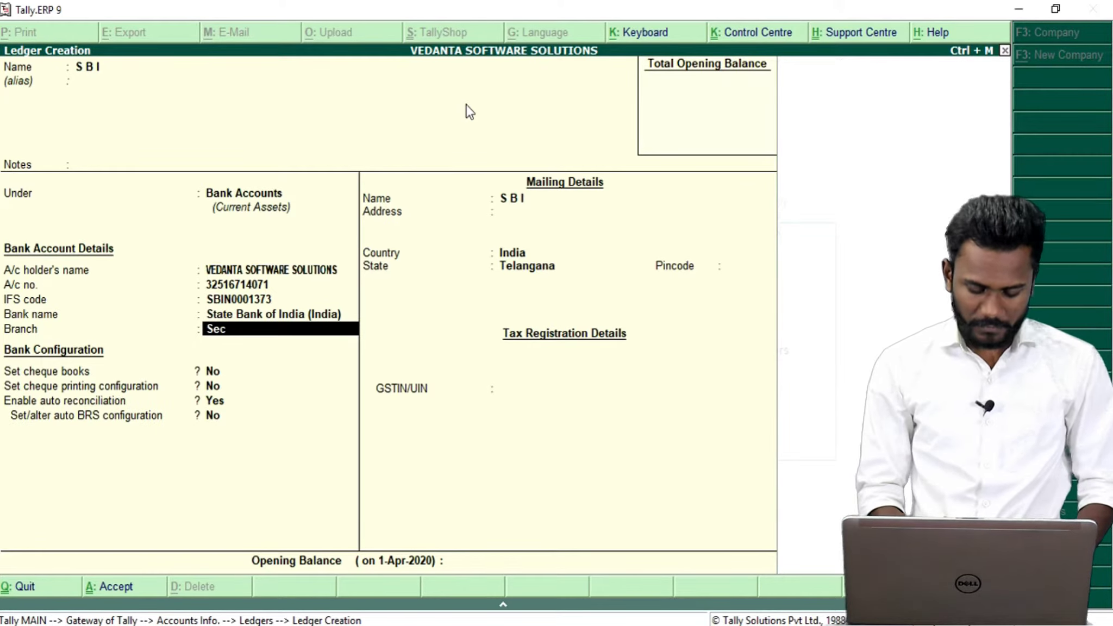
{"action": "type", "text": "underabad"}
{"action": "key", "text": "Return"}
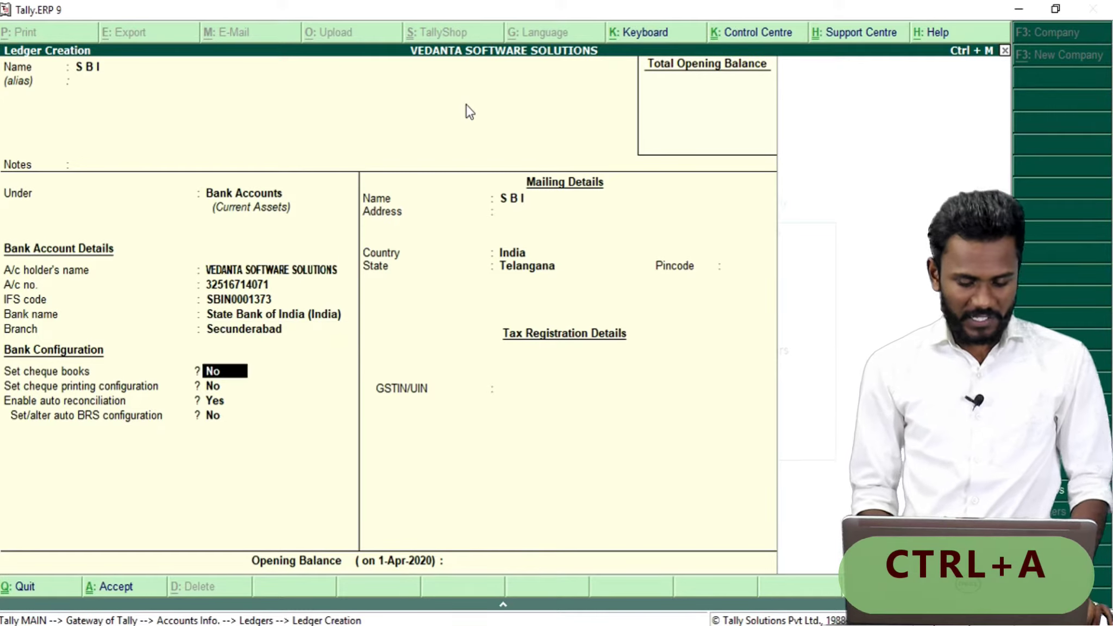
{"action": "key", "text": "ctrl+a"}
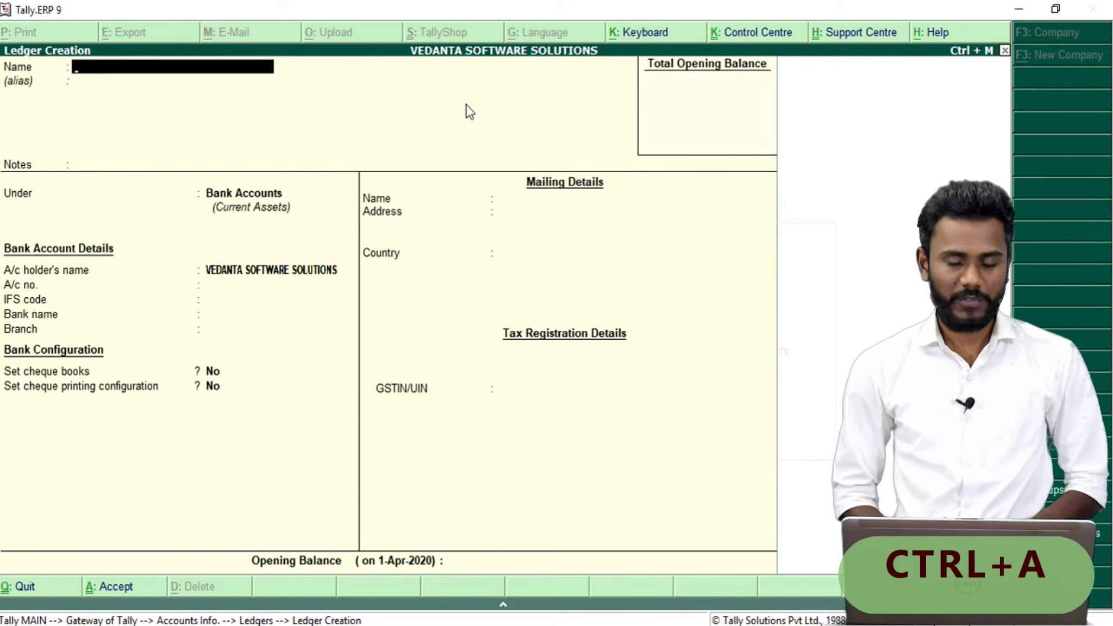
{"action": "key", "text": "Escape"}
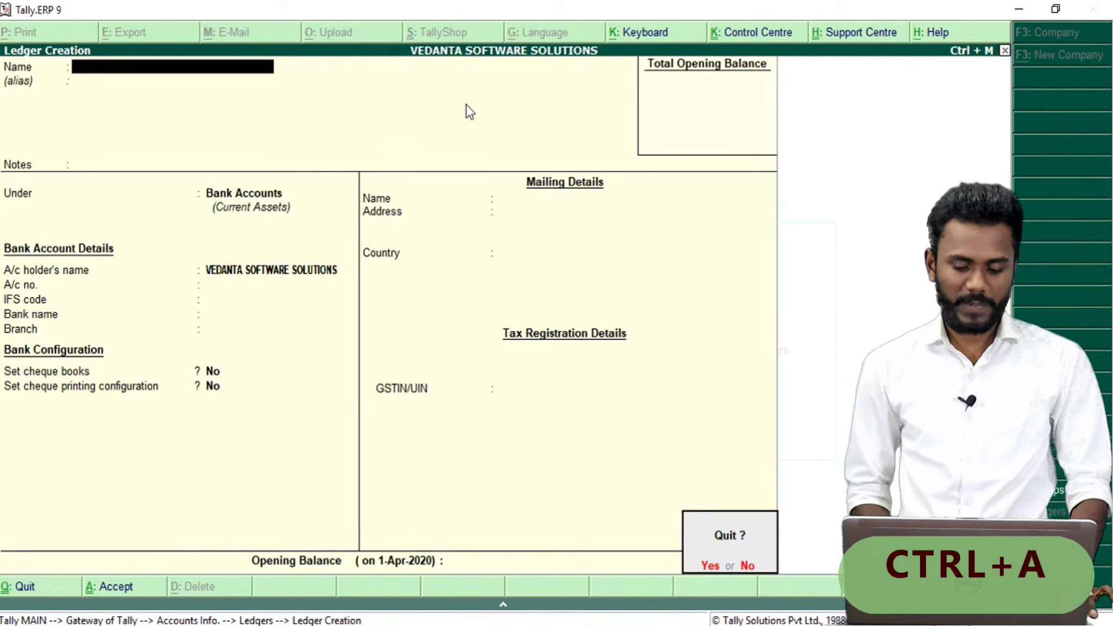
{"action": "key", "text": "Escape"}
{"action": "key", "text": "Escape"}
{"action": "key", "text": "Escape"}
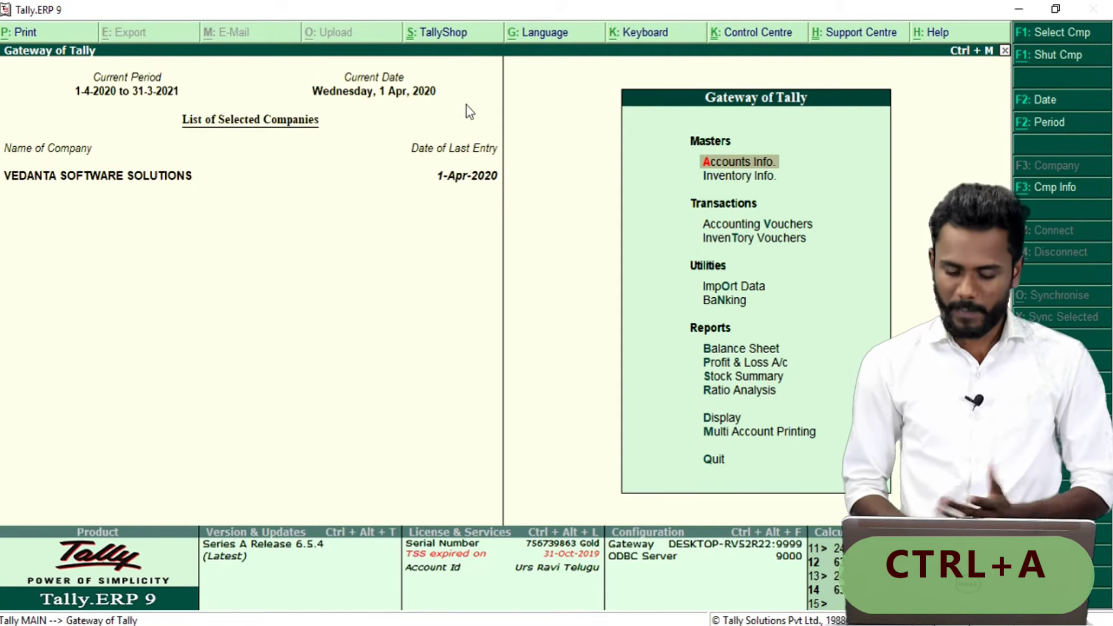
- Open Sales voucher VSS/0001/2020-21 for alteration and preview its Tax Invoice print at full size
{"action": "key", "text": "Down"}
{"action": "key", "text": "Down"}
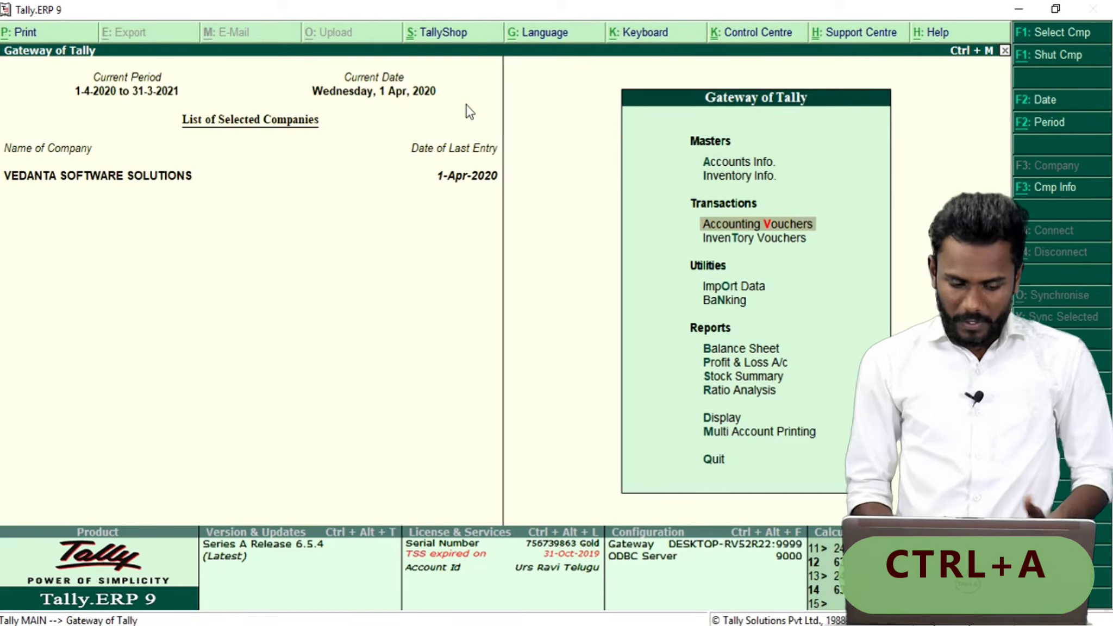
{"action": "key", "text": "Return"}
{"action": "key", "text": "Page_Up"}
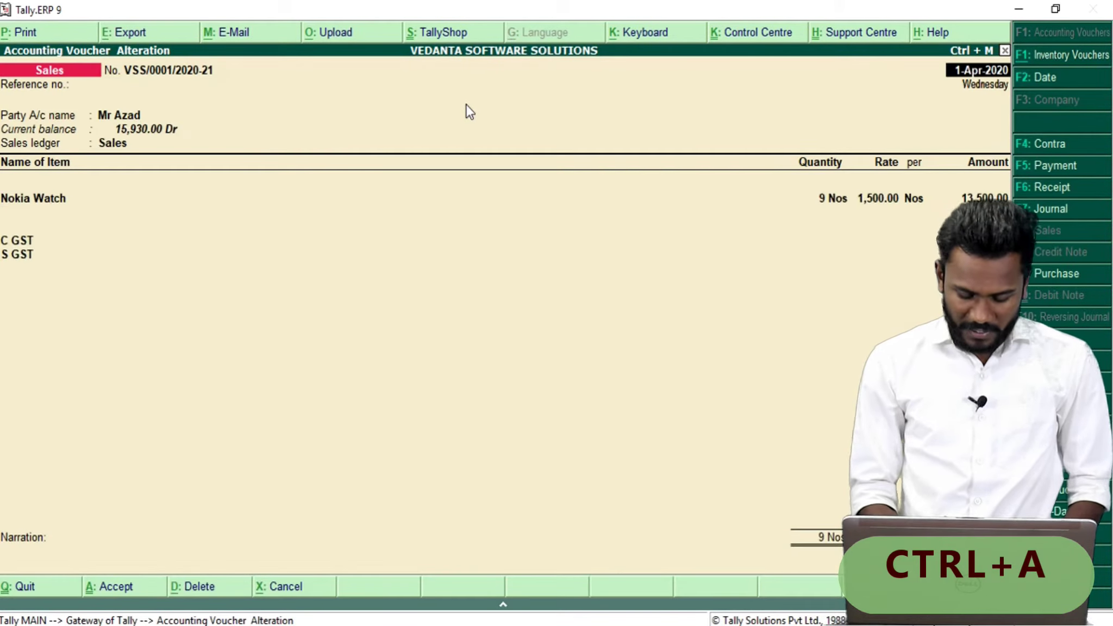
{"action": "key", "text": "alt+p"}
{"action": "key", "text": "ctrl+a"}
{"action": "key", "text": "Return"}
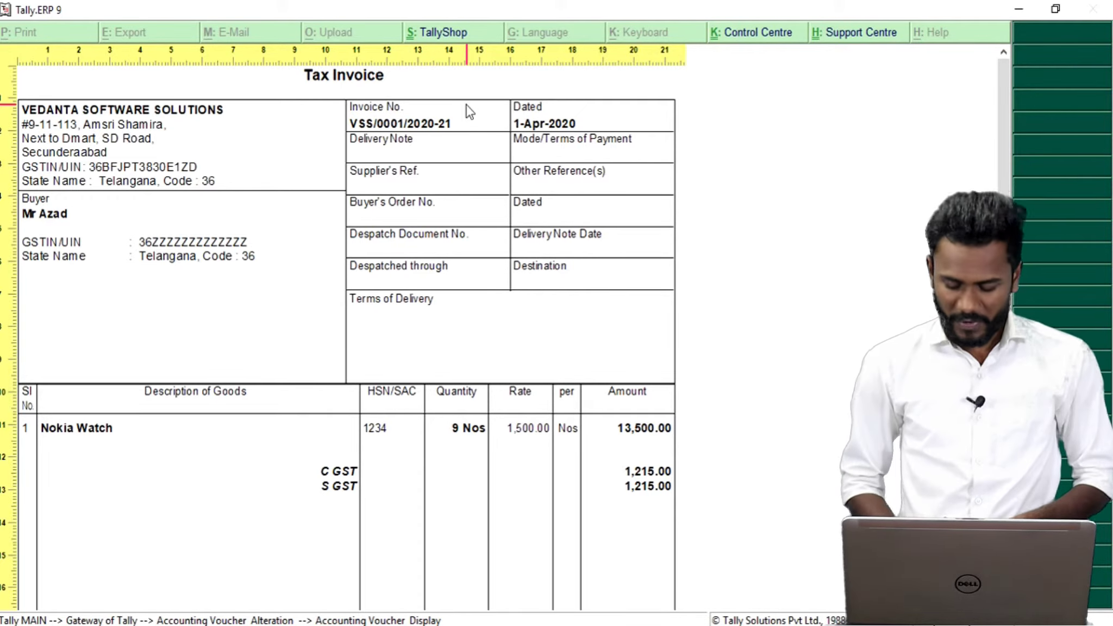
- Examine the Tax Invoice preview down to its declaration and signature block, and return to the Gateway of Tally
{"action": "scroll", "coordinate": [466, 105], "scroll_direction": "down", "scroll_amount": 10}
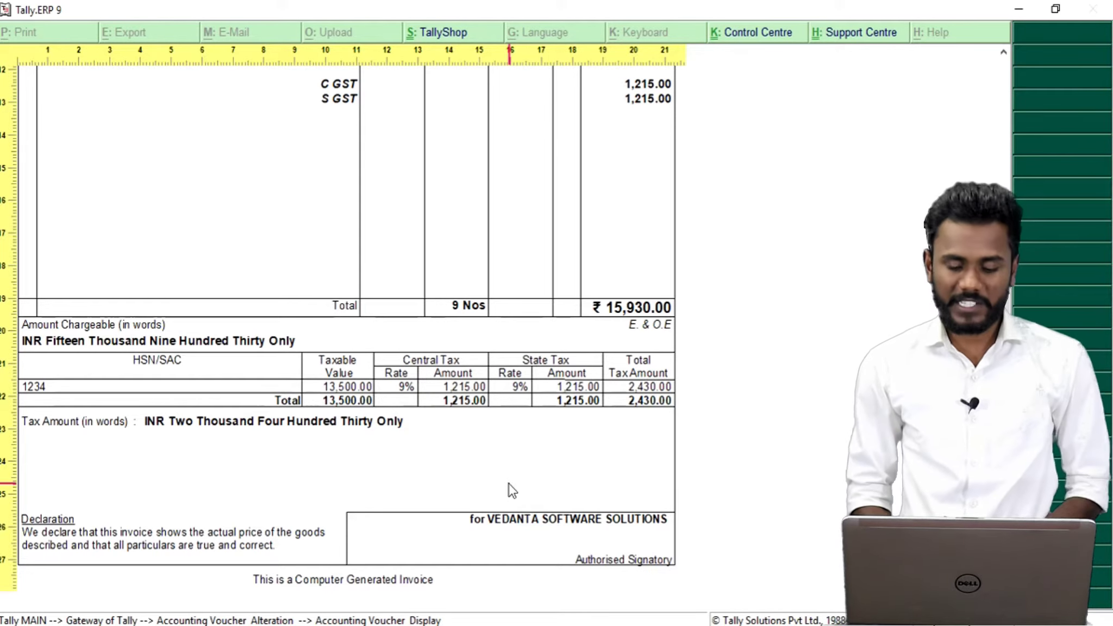
{"action": "key", "text": "alt+z"}
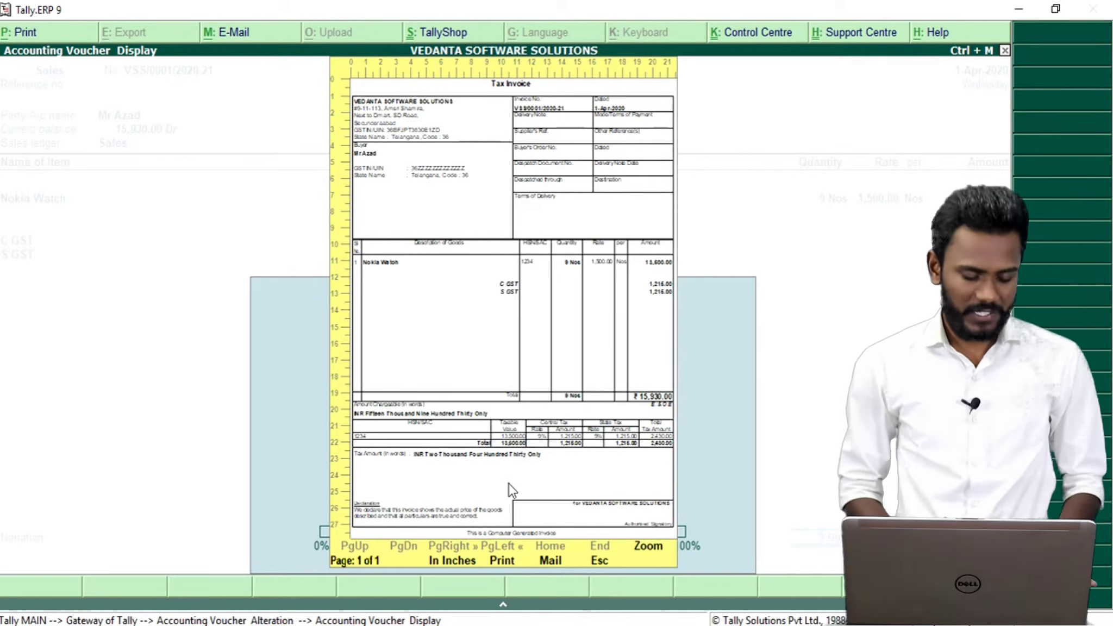
{"action": "key", "text": "Escape"}
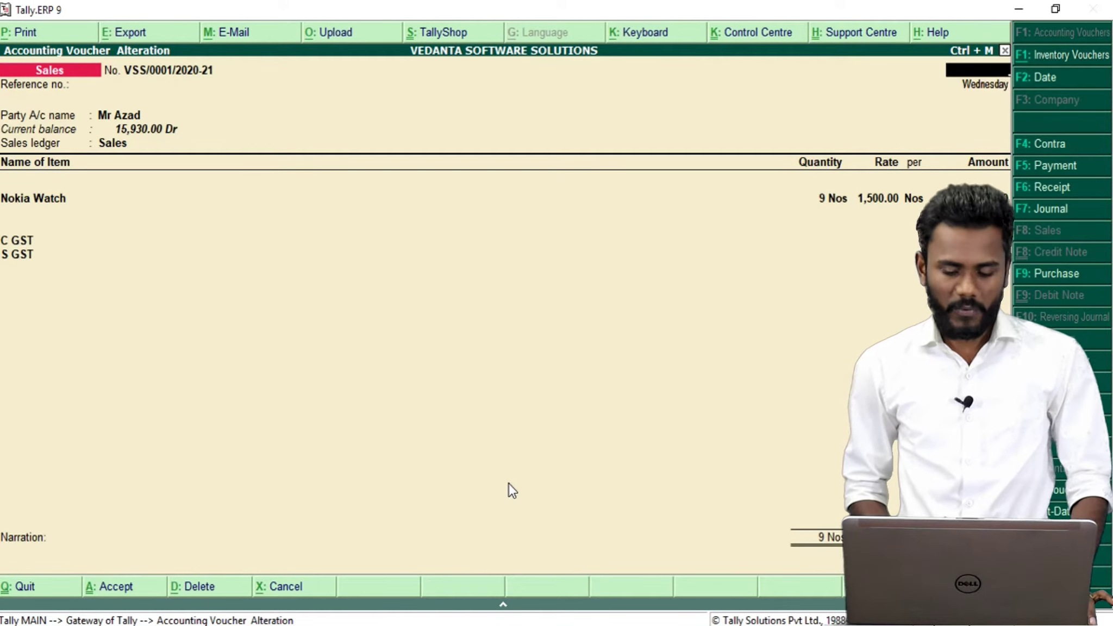
{"action": "key", "text": "Escape"}
{"action": "key", "text": "Escape"}
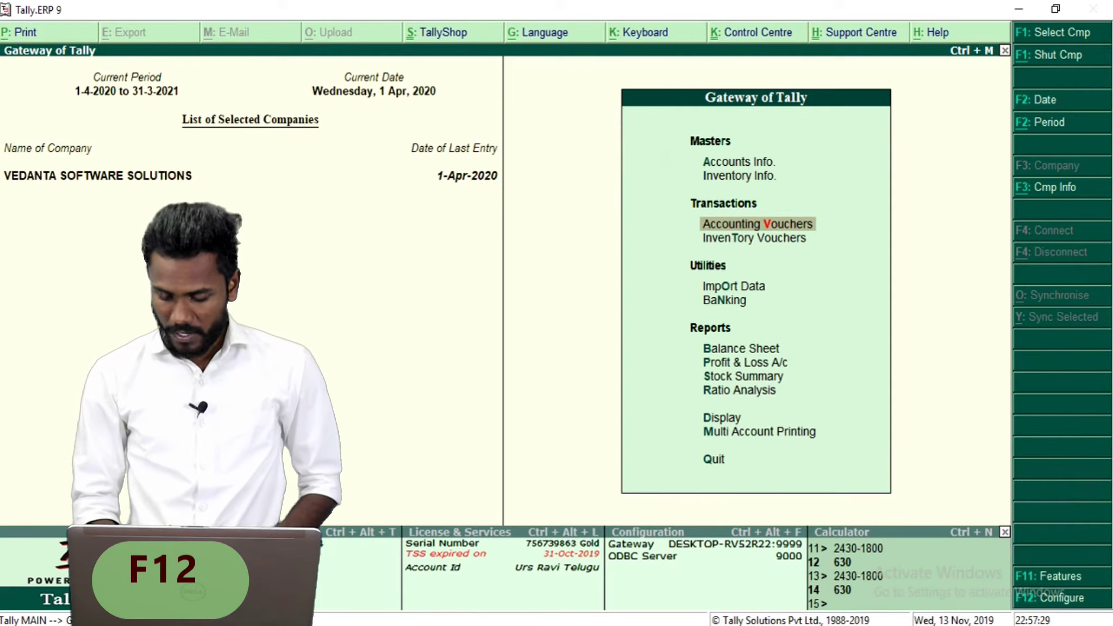
- Open the printing configuration for sales invoices
{"action": "left_click", "coordinate": [1082, 601]}
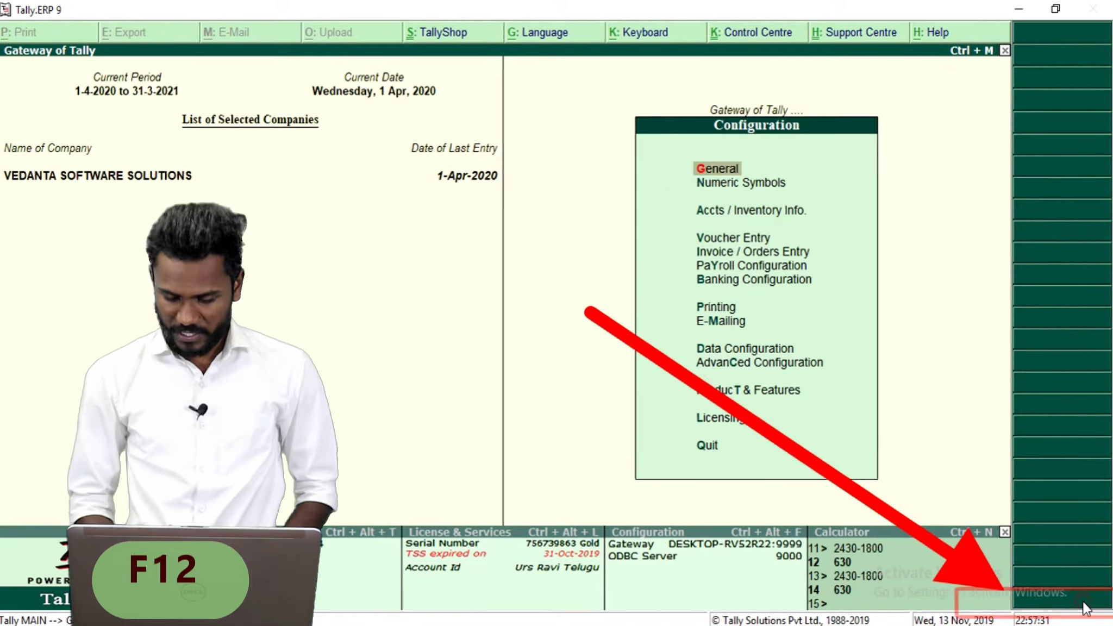
{"action": "key", "text": "Down"}
{"action": "key", "text": "Down"}
{"action": "key", "text": "Down"}
{"action": "key", "text": "Down"}
{"action": "key", "text": "Down"}
{"action": "key", "text": "Down"}
{"action": "key", "text": "Down"}
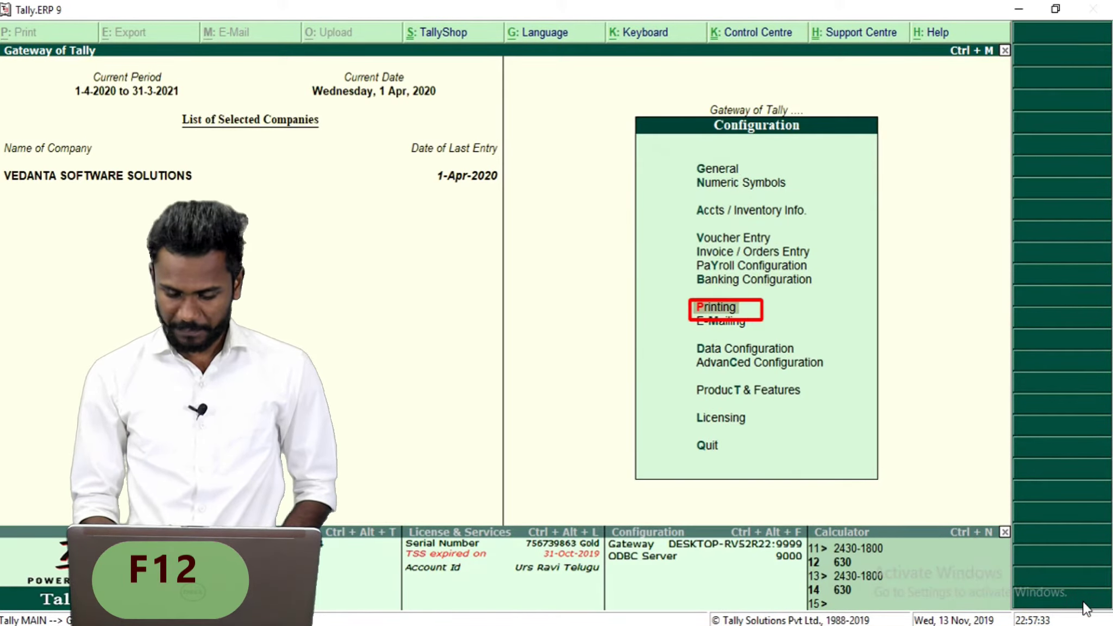
{"action": "key", "text": "Return"}
{"action": "key", "text": "Down"}
{"action": "key", "text": "Down"}
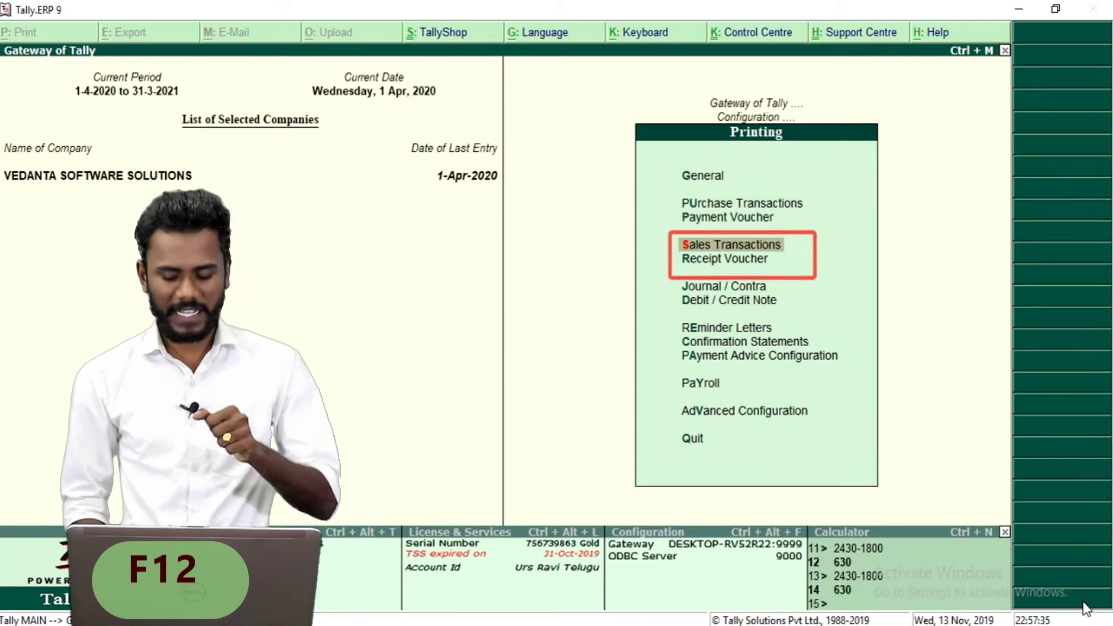
{"action": "key", "text": "Return"}
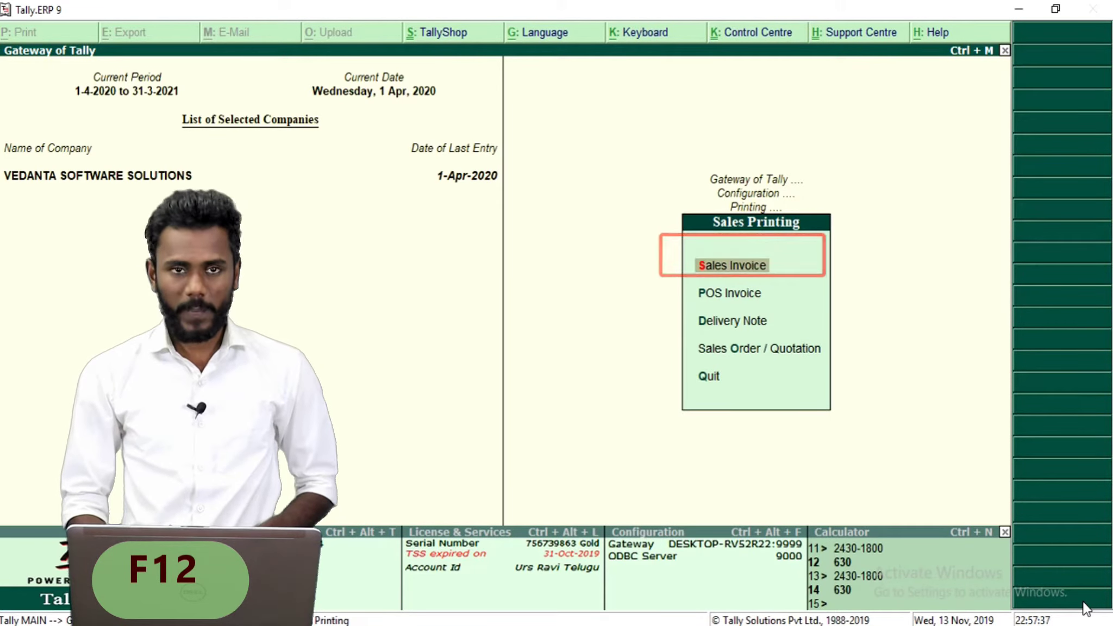
{"action": "key", "text": "Return"}
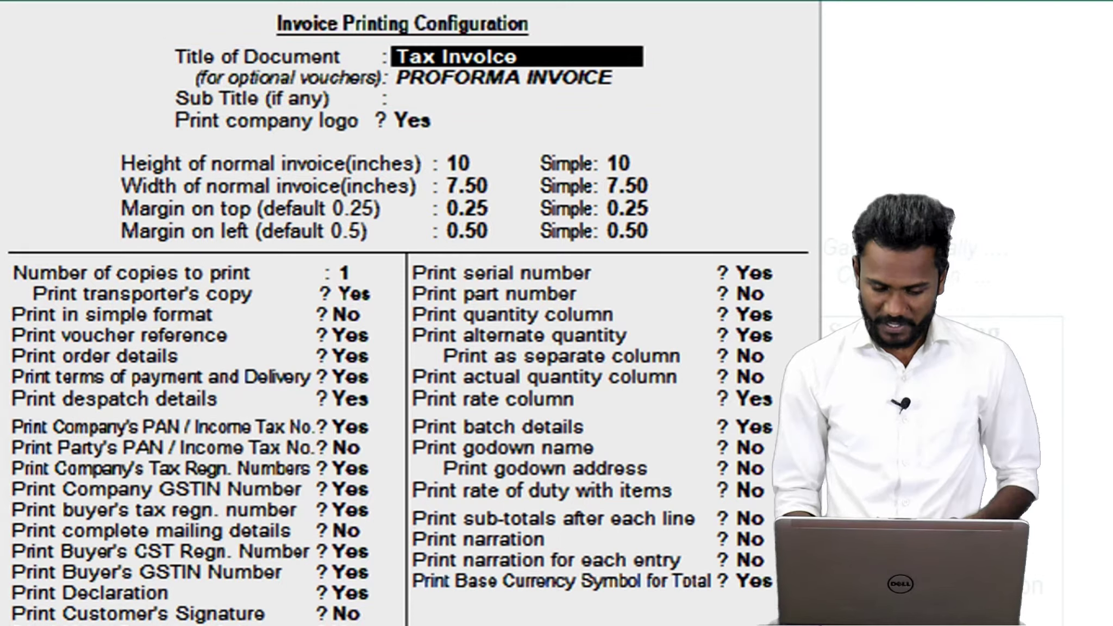
- Keep the title Tax Invoice, company logo printing, 10 by 7.50 inch invoice size and the 0.25 and 0.50 margins
{"action": "key", "text": "Return"}
{"action": "key", "text": "Return"}
{"action": "key", "text": "Return"}
{"action": "key", "text": "Return"}
{"action": "key", "text": "Return"}
{"action": "key", "text": "Return"}
{"action": "key", "text": "Return"}
{"action": "key", "text": "Return"}
{"action": "key", "text": "Return"}
{"action": "key", "text": "Return"}
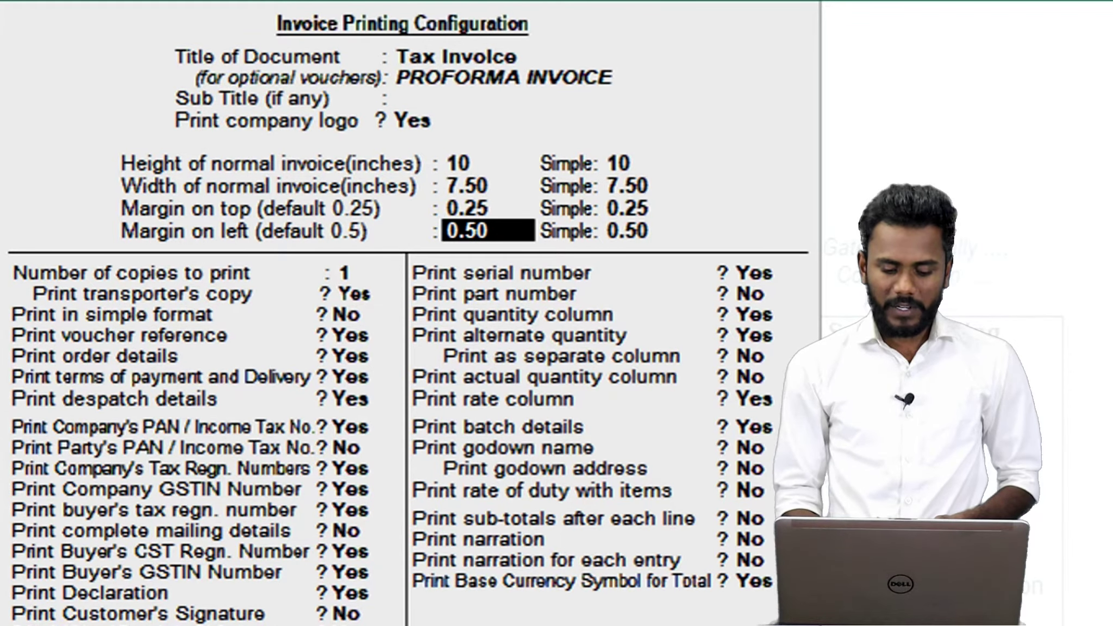
{"action": "key", "text": "Return"}
{"action": "key", "text": "Return"}
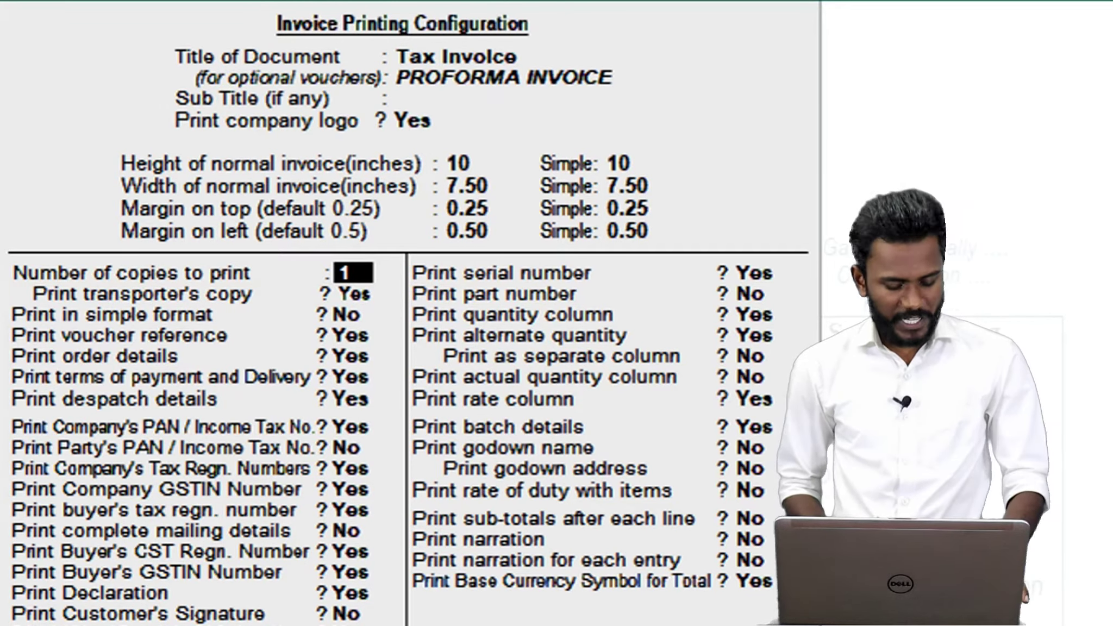
- Set the number of invoice copies to print to 3, keeping the transporter's copy, simple format and voucher reference options
{"action": "type", "text": "3"}
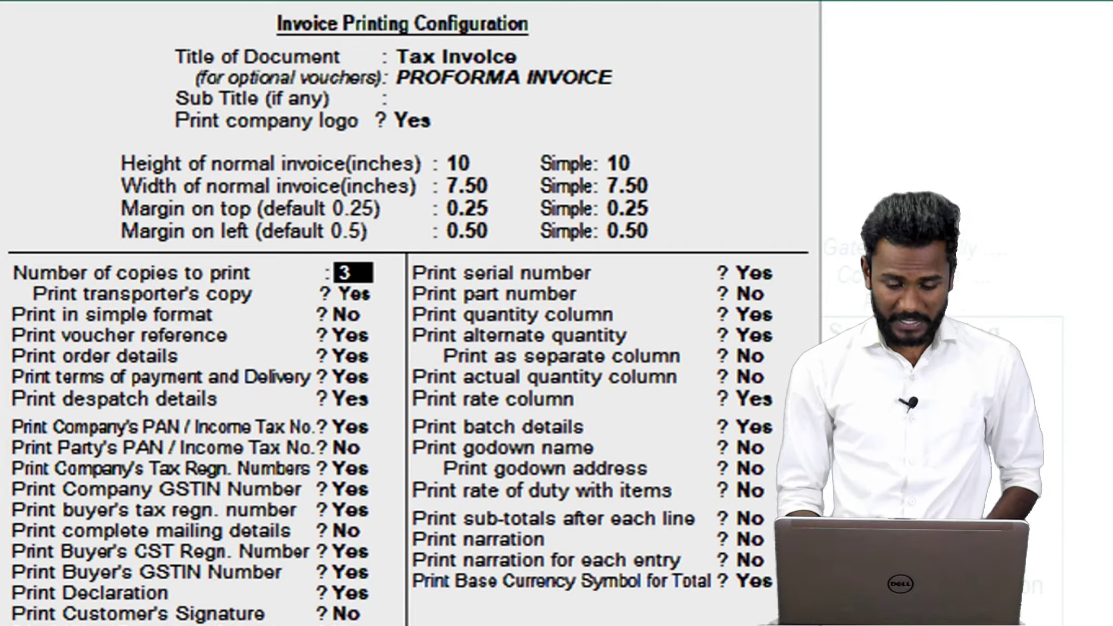
{"action": "key", "text": "Return"}
{"action": "key", "text": "Return"}
{"action": "key", "text": "Return"}
{"action": "key", "text": "Return"}
{"action": "key", "text": "Return"}
{"action": "key", "text": "Return"}
{"action": "key", "text": "Return"}
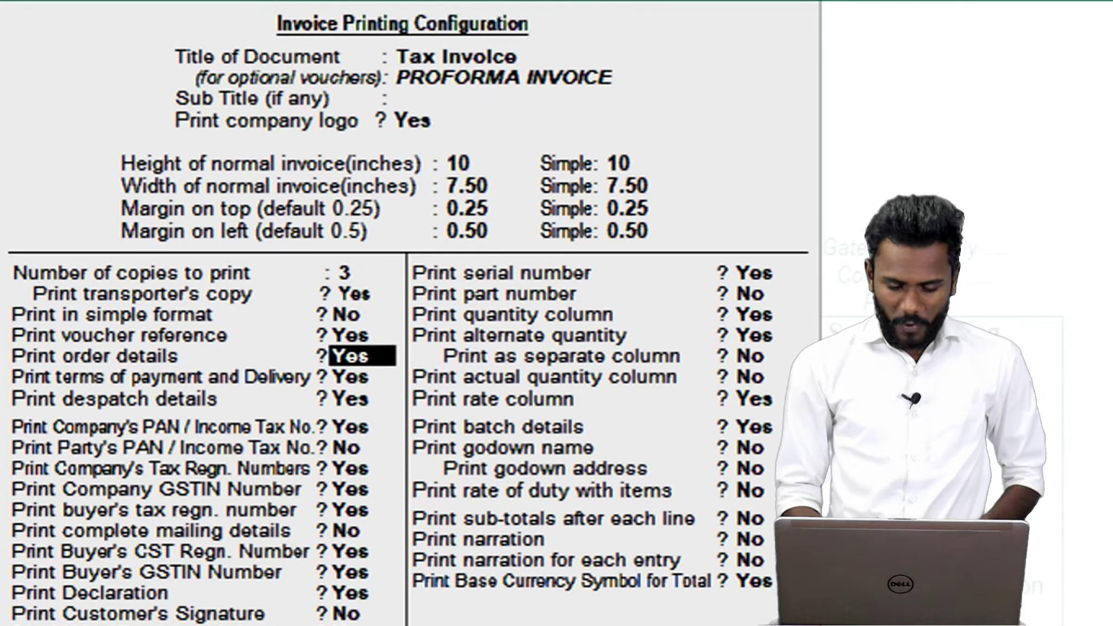
- Set Print Customer's Signature to Yes, keeping the order, despatch, tax registration, mailing, GSTIN and declaration options above it
{"action": "key", "text": "Return"}
{"action": "key", "text": "Return"}
{"action": "key", "text": "Return"}
{"action": "key", "text": "Return"}
{"action": "key", "text": "Return"}
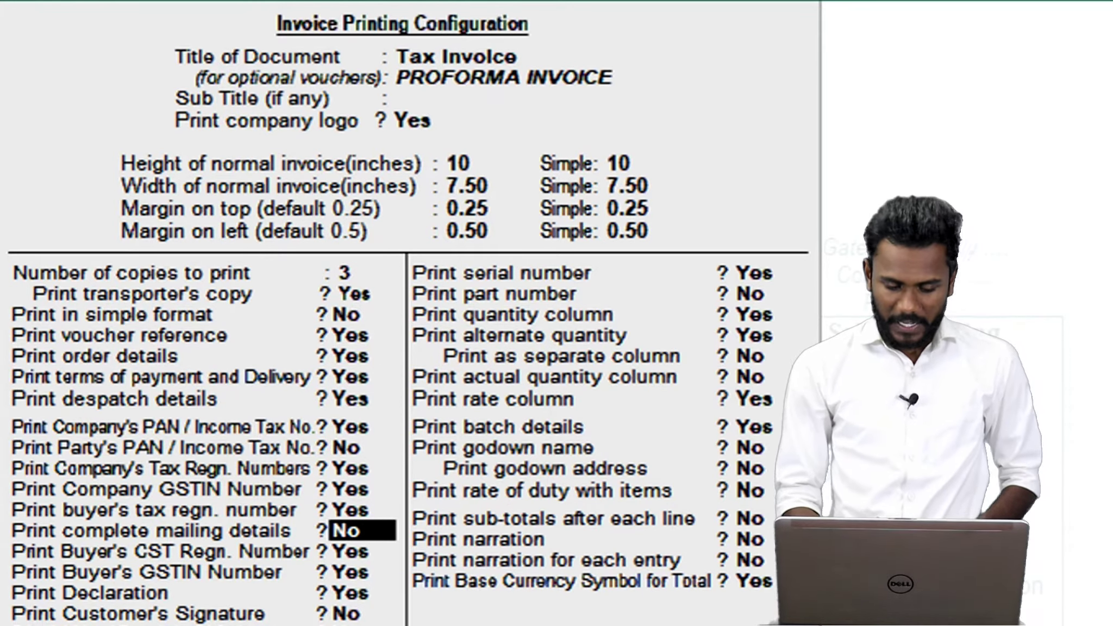
{"action": "key", "text": "Return"}
{"action": "key", "text": "Return"}
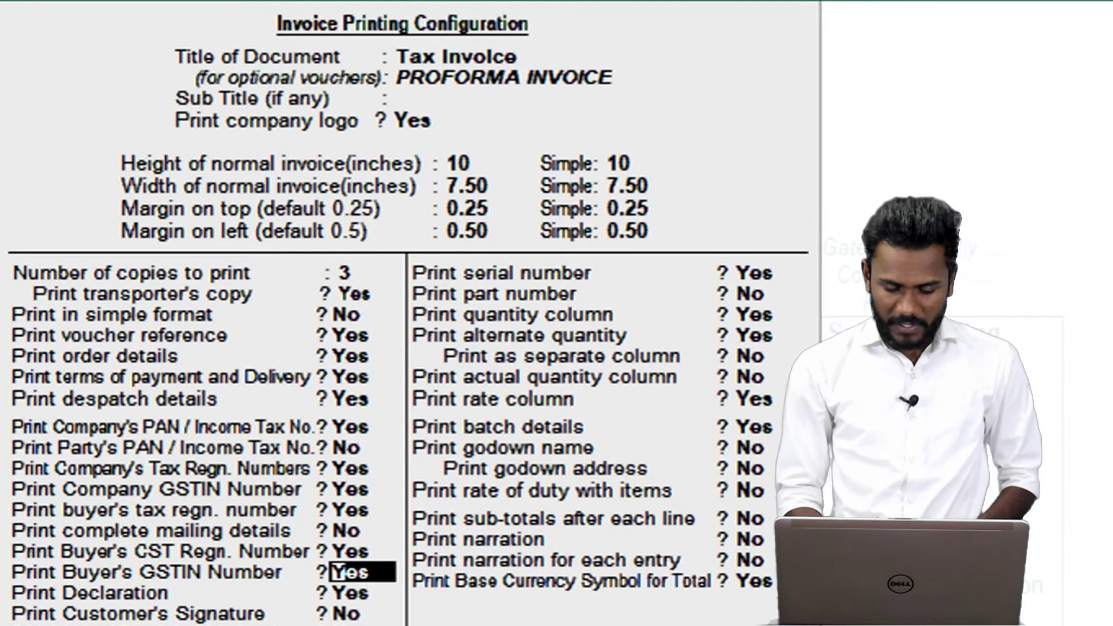
{"action": "key", "text": "Return"}
{"action": "key", "text": "Return"}
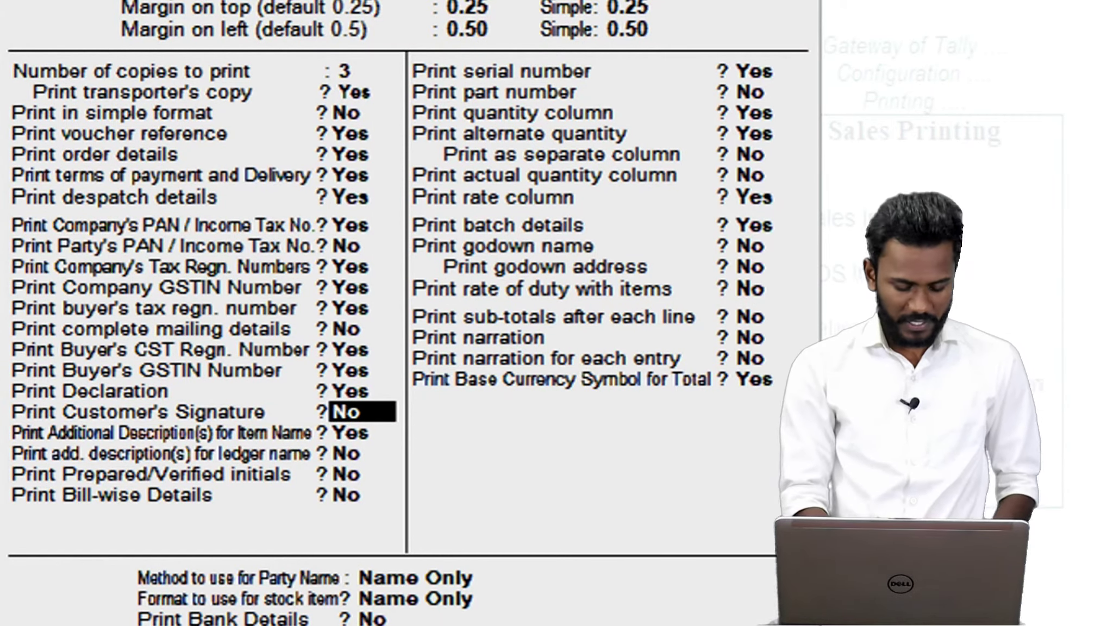
{"action": "key", "text": "BackSpace"}
{"action": "key", "text": "BackSpace"}
{"action": "type", "text": "yes"}
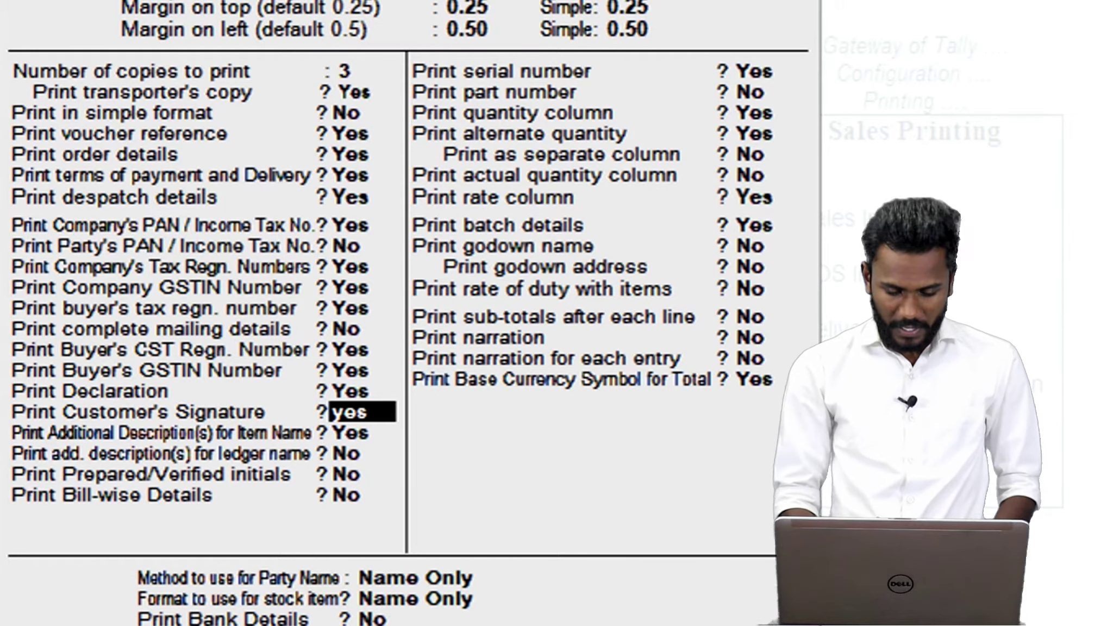
{"action": "key", "text": "Return"}
- Accept the existing options for descriptions, initials, bill-wise details, item columns, narration, currency symbol, party name and stock item format
{"action": "key", "text": "Return"}
{"action": "key", "text": "Return"}
{"action": "key", "text": "Return"}
{"action": "key", "text": "Return"}
{"action": "key", "text": "Return"}
{"action": "key", "text": "Return"}
{"action": "key", "text": "Return"}
{"action": "key", "text": "Return"}
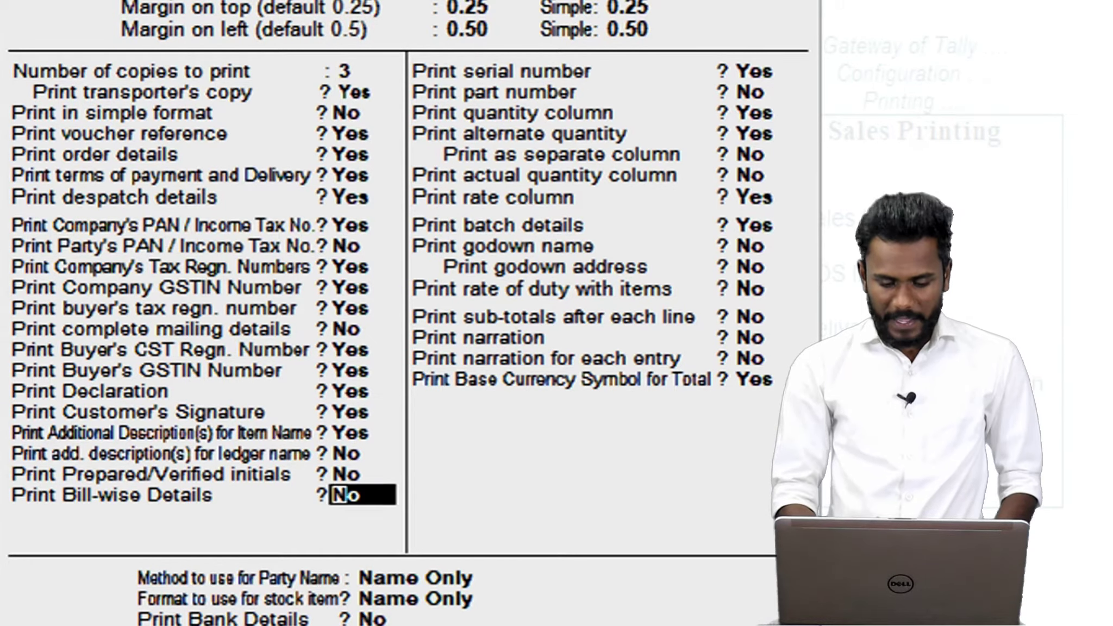
{"action": "key", "text": "Return"}
{"action": "key", "text": "Return"}
{"action": "key", "text": "Return"}
{"action": "key", "text": "Return"}
{"action": "key", "text": "Return"}
{"action": "key", "text": "Return"}
{"action": "key", "text": "Return"}
{"action": "key", "text": "Return"}
{"action": "key", "text": "Return"}
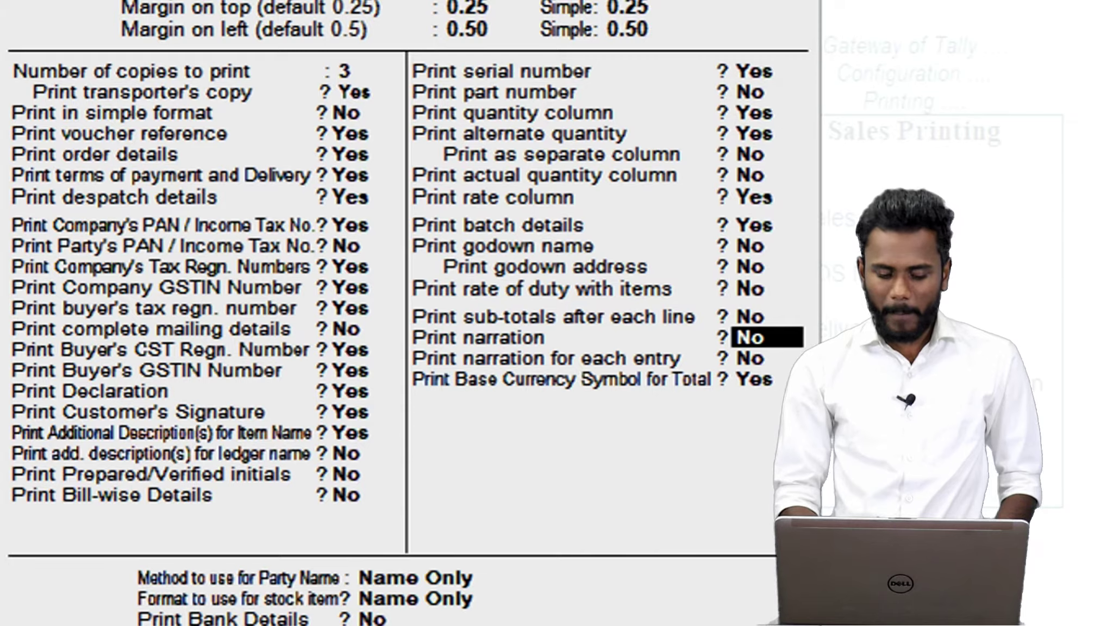
{"action": "key", "text": "Return"}
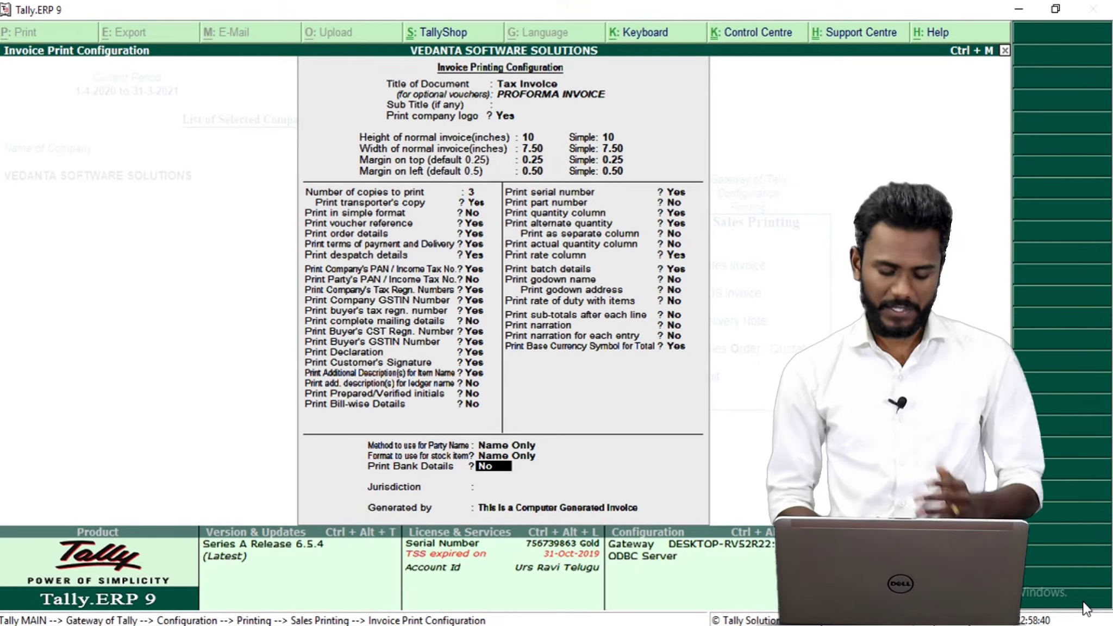
- Turn on bank details printing with S B I as the bank, and set the jurisdiction to Secunderabad
{"action": "key", "text": "y"}
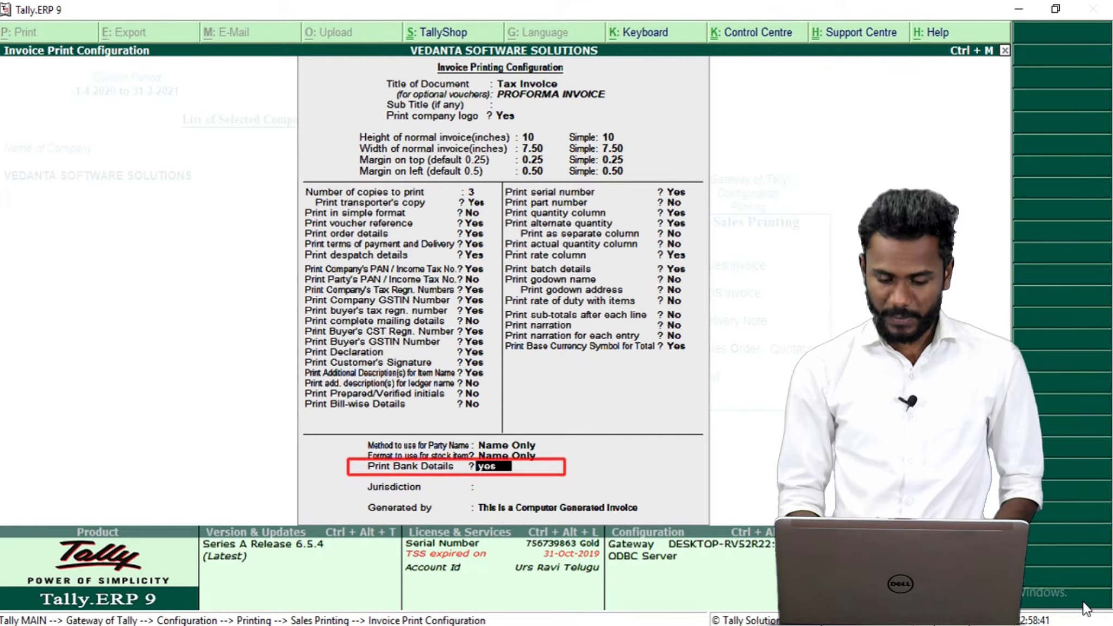
{"action": "key", "text": "Return"}
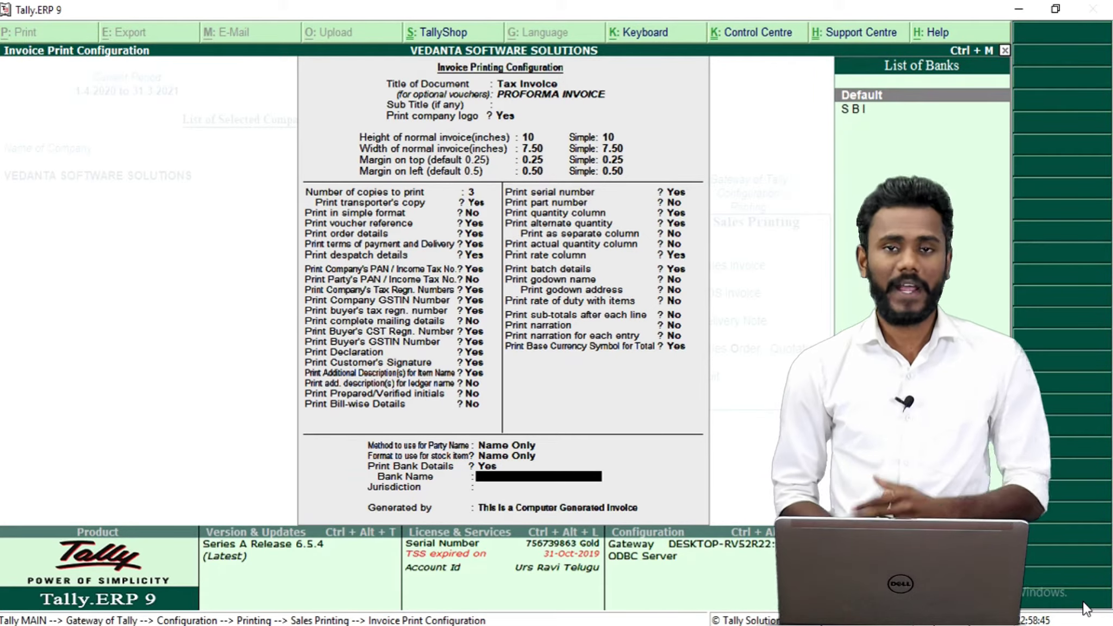
{"action": "key", "text": "Down"}
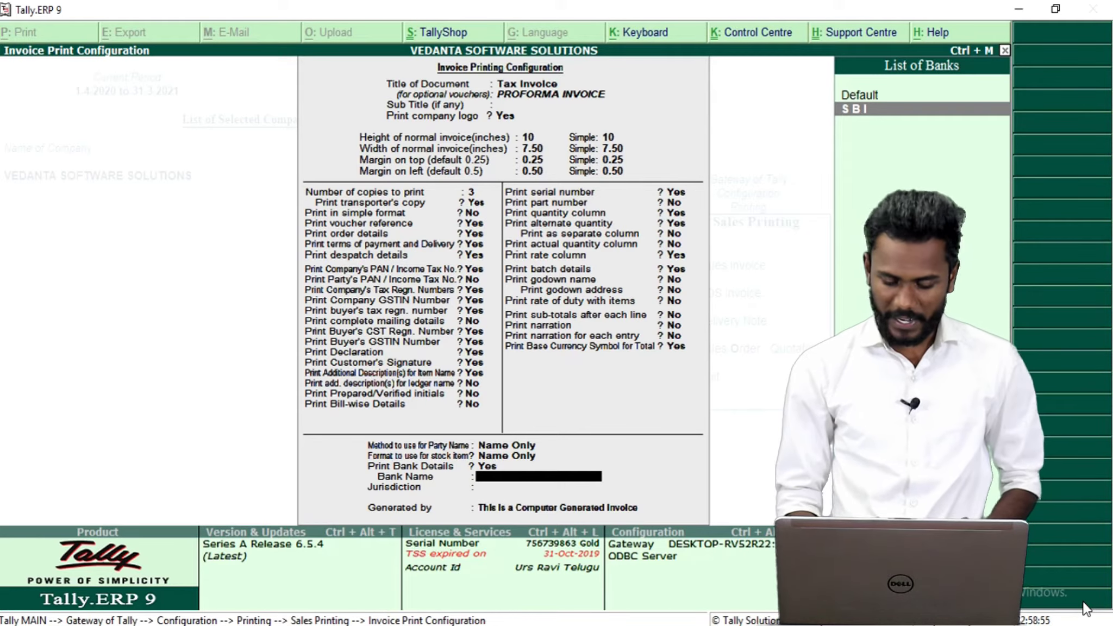
{"action": "key", "text": "Return"}
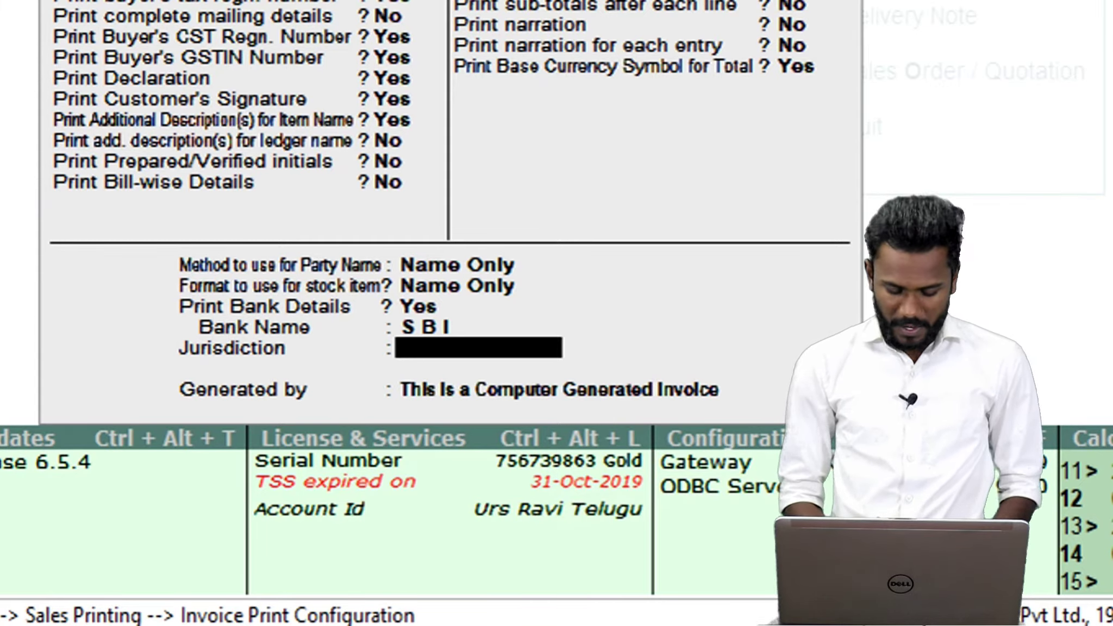
{"action": "type", "text": "Secunde"}
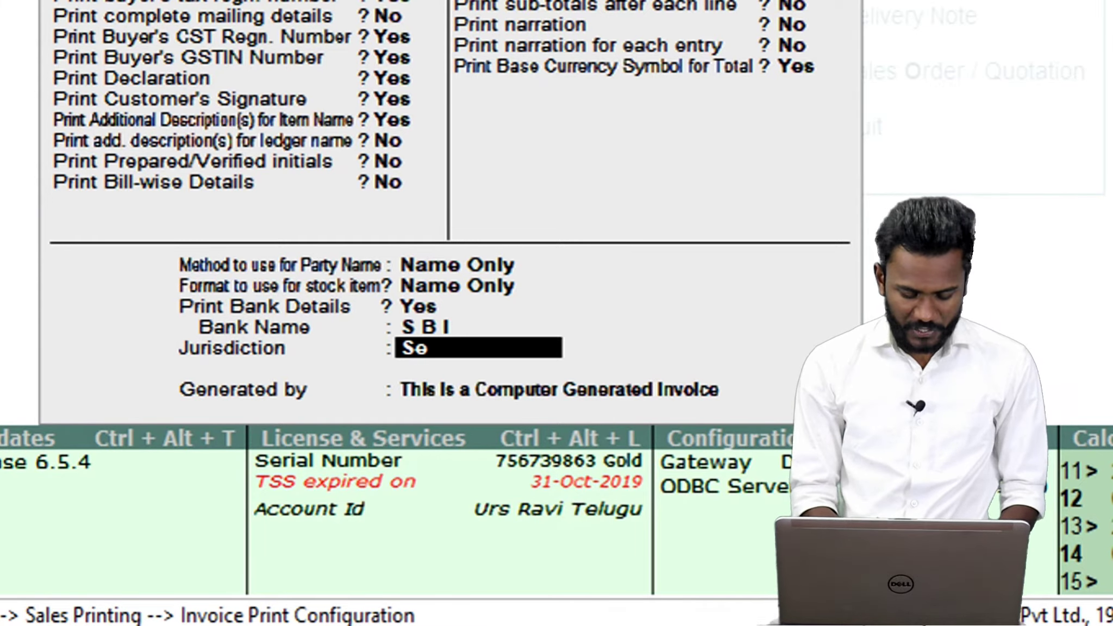
{"action": "type", "text": "rabad"}
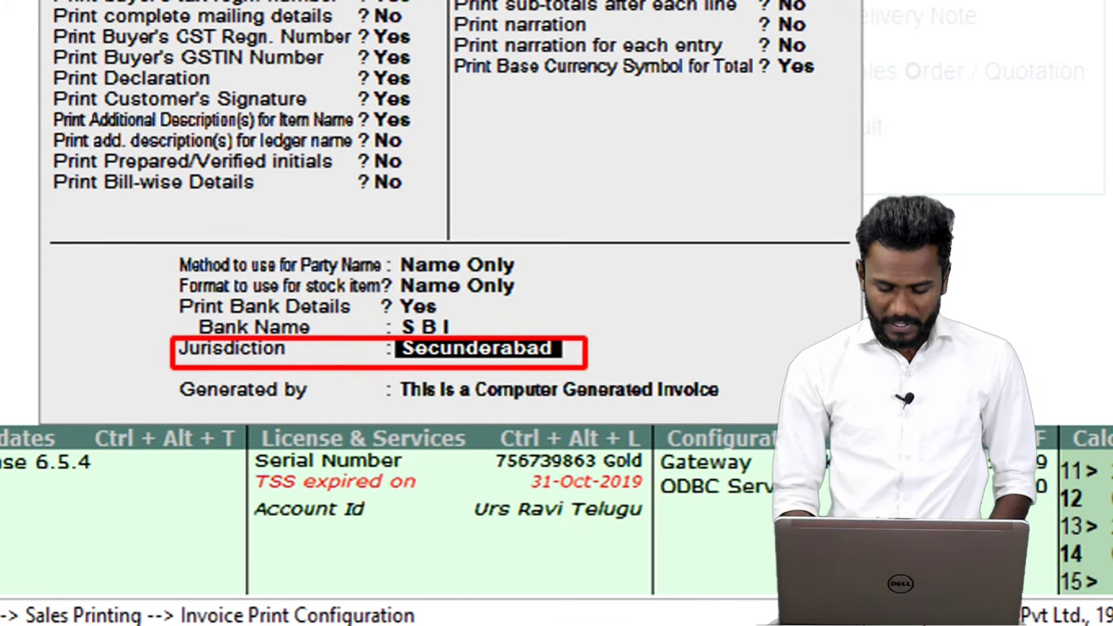
{"action": "key", "text": "Return"}
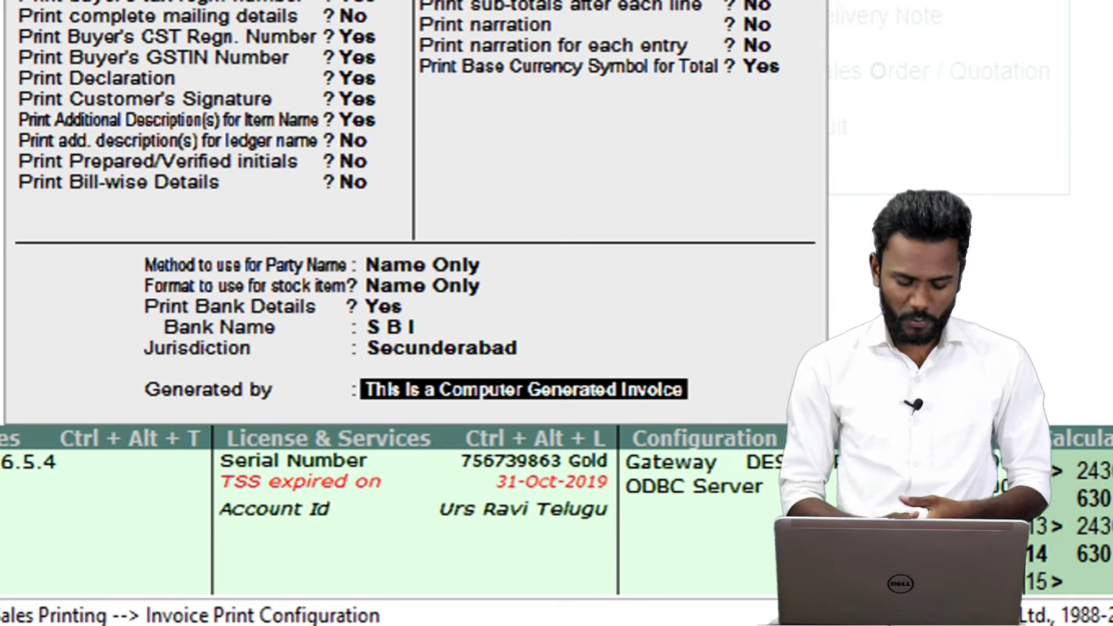
- Set the Generated by text to "thanks for your business!", save the invoice printing configuration and return to the Gateway of Tally
{"action": "type", "text": "t"}
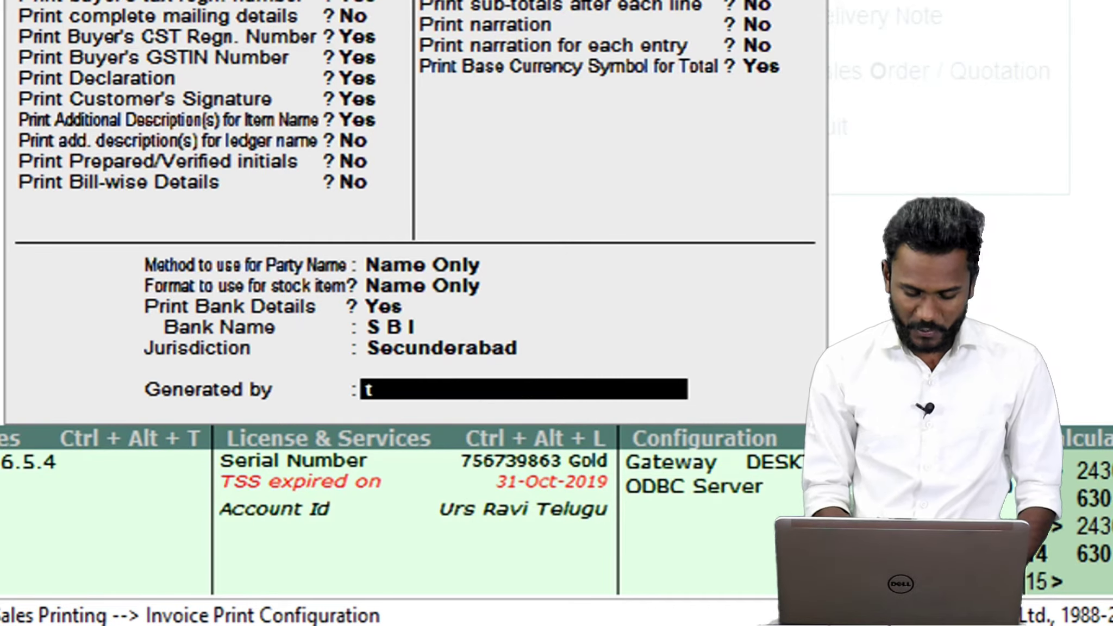
{"action": "type", "text": "hanlks"}
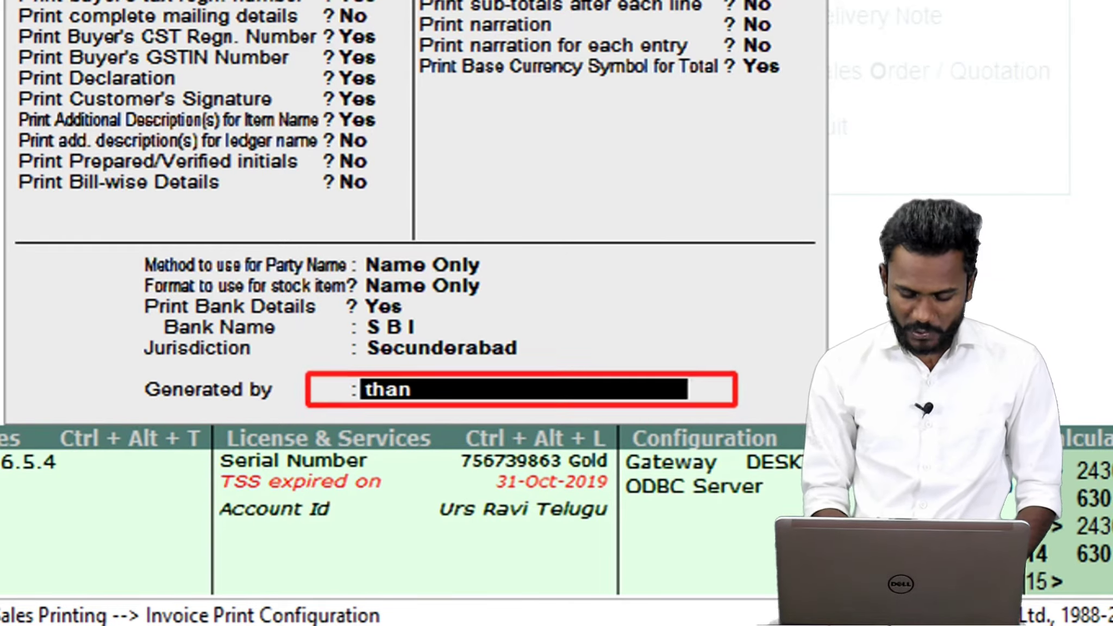
{"action": "key", "text": "BackSpace"}
{"action": "key", "text": "BackSpace"}
{"action": "key", "text": "BackSpace"}
{"action": "key", "text": "BackSpace"}
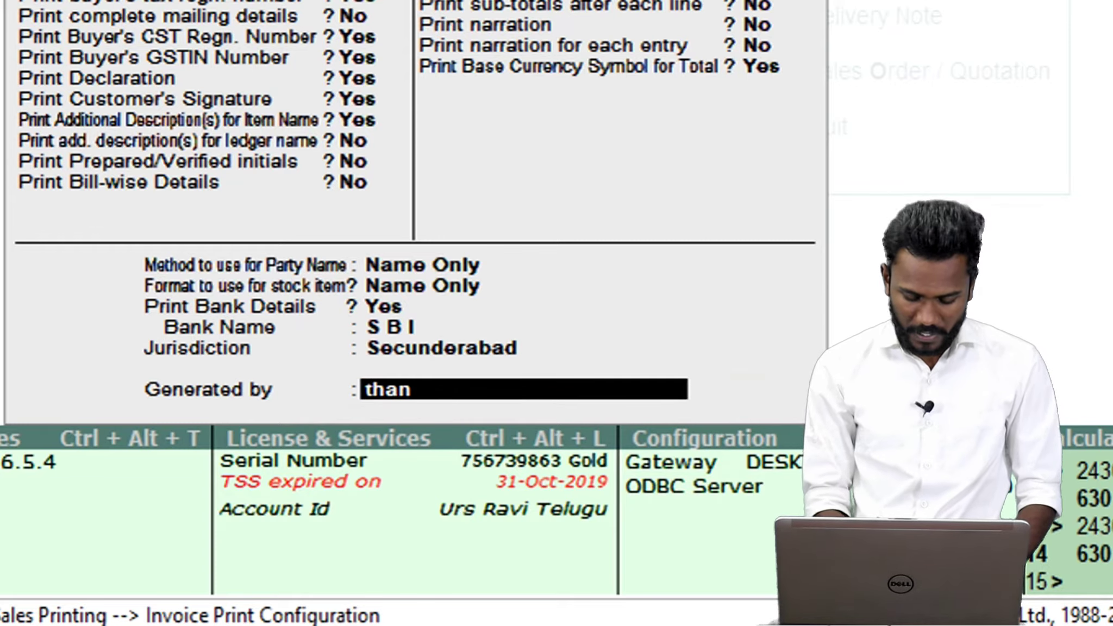
{"action": "type", "text": "ks for "}
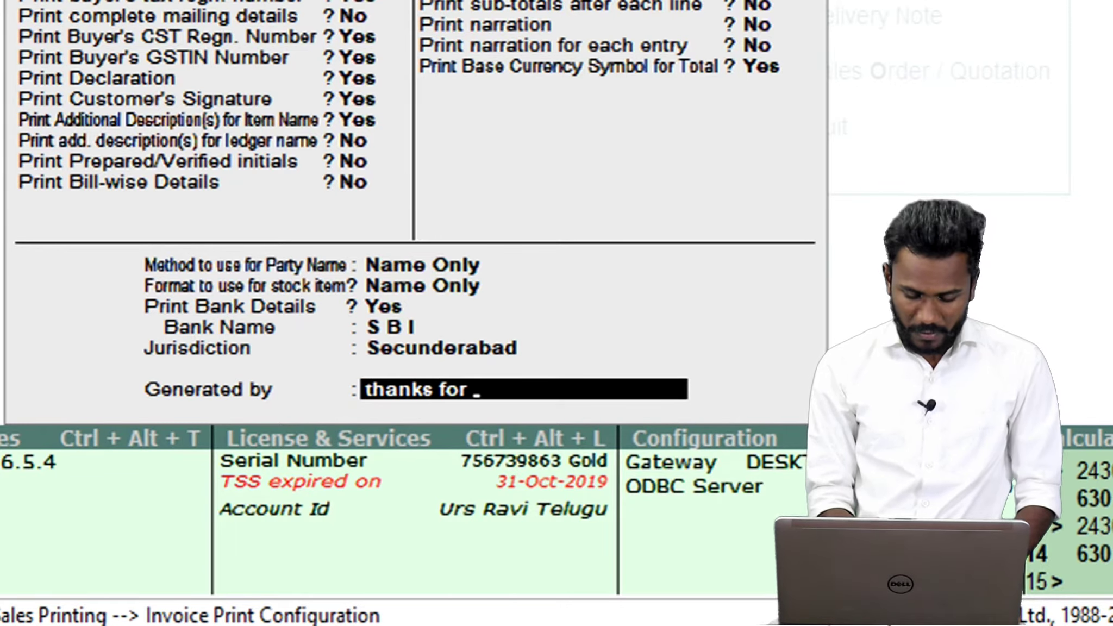
{"action": "type", "text": "your businesss"}
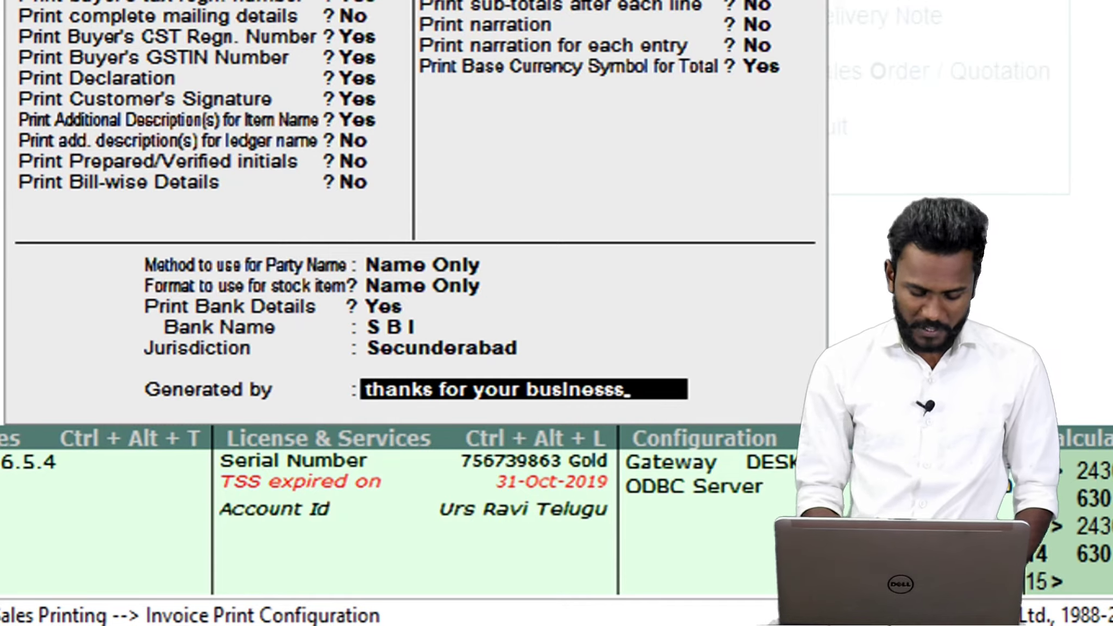
{"action": "key", "text": "BackSpace"}
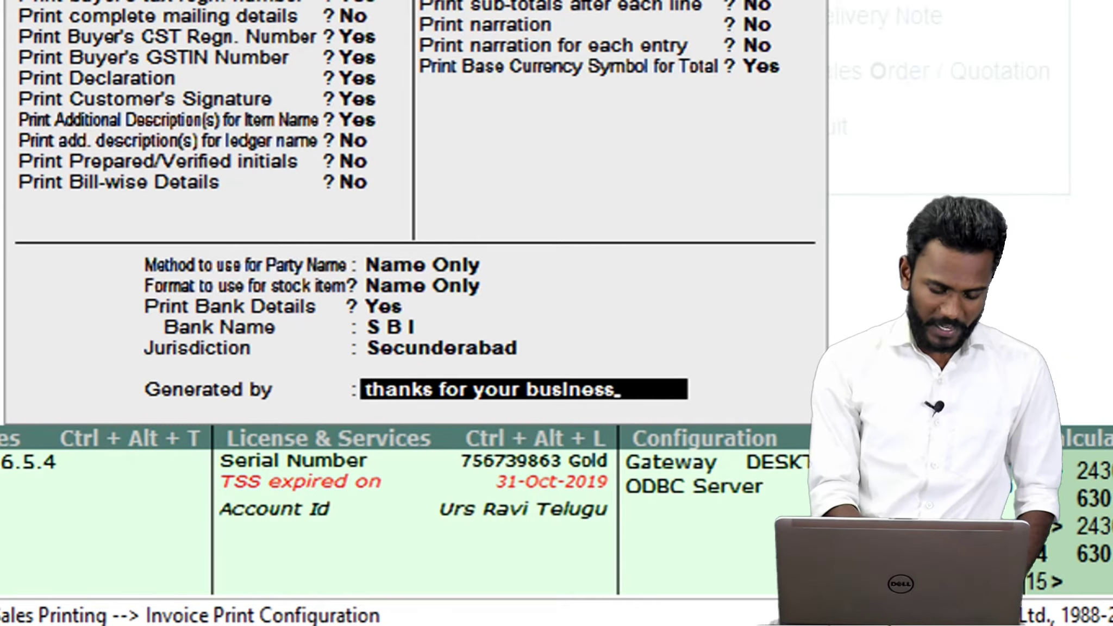
{"action": "type", "text": "!"}
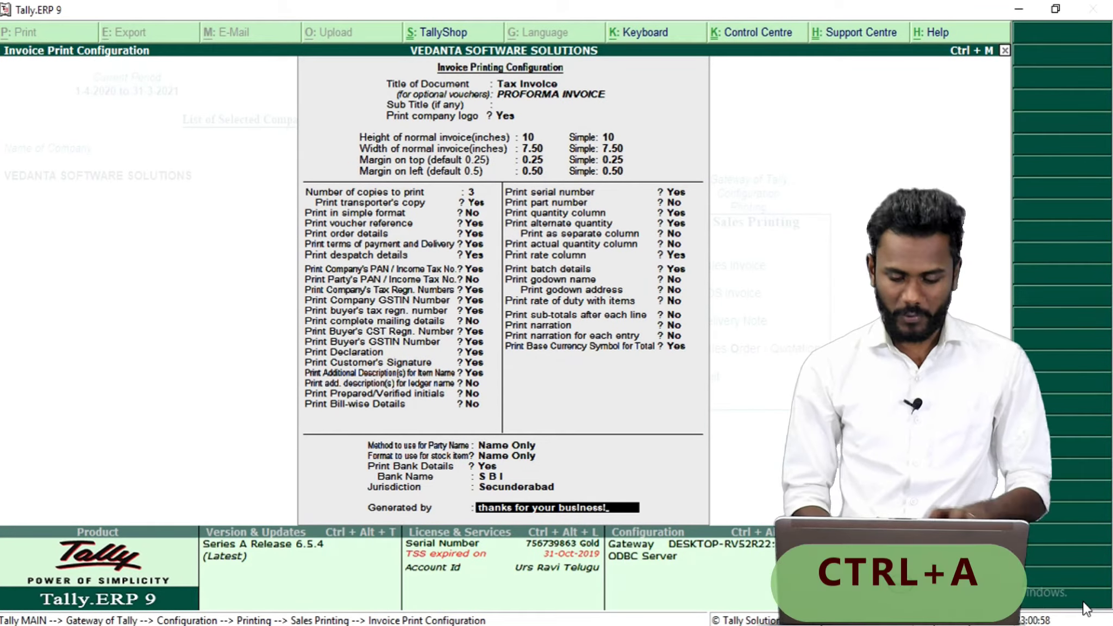
{"action": "key", "text": "ctrl+a"}
{"action": "key", "text": "Escape"}
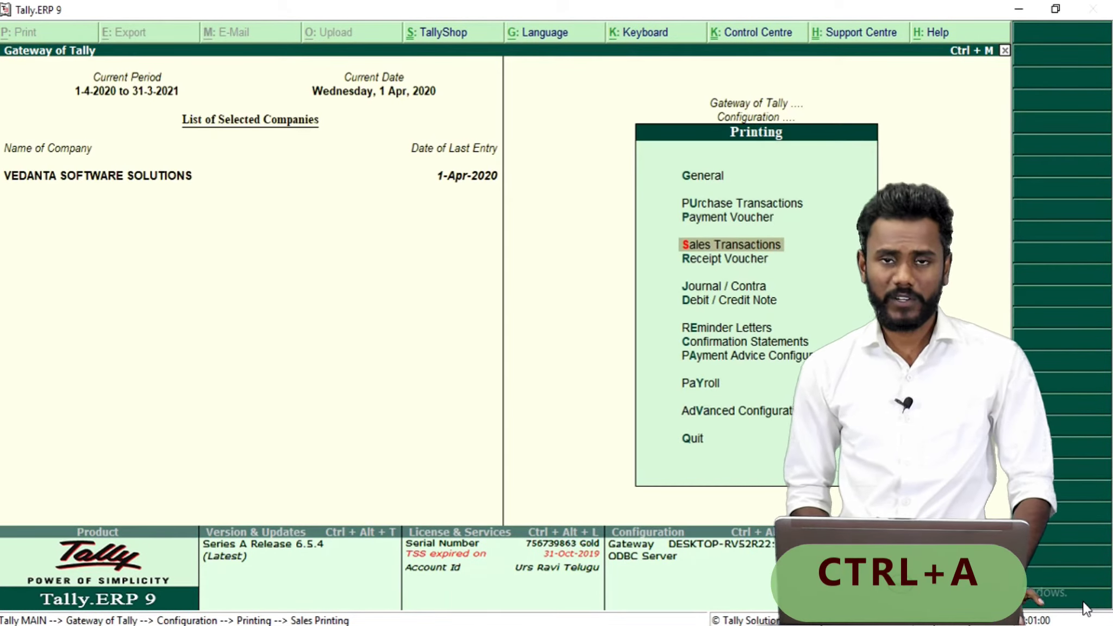
{"action": "key", "text": "Escape"}
{"action": "key", "text": "Escape"}
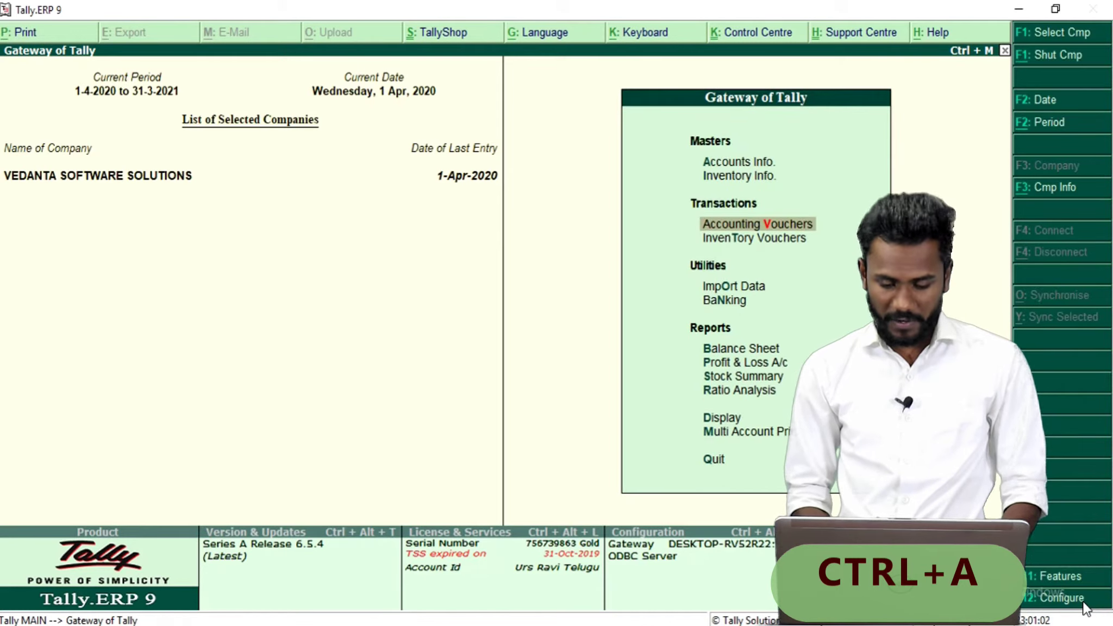
- Open the previously recorded sales voucher and display its Tax Invoice print preview at enlarged size
{"action": "key", "text": "Return"}
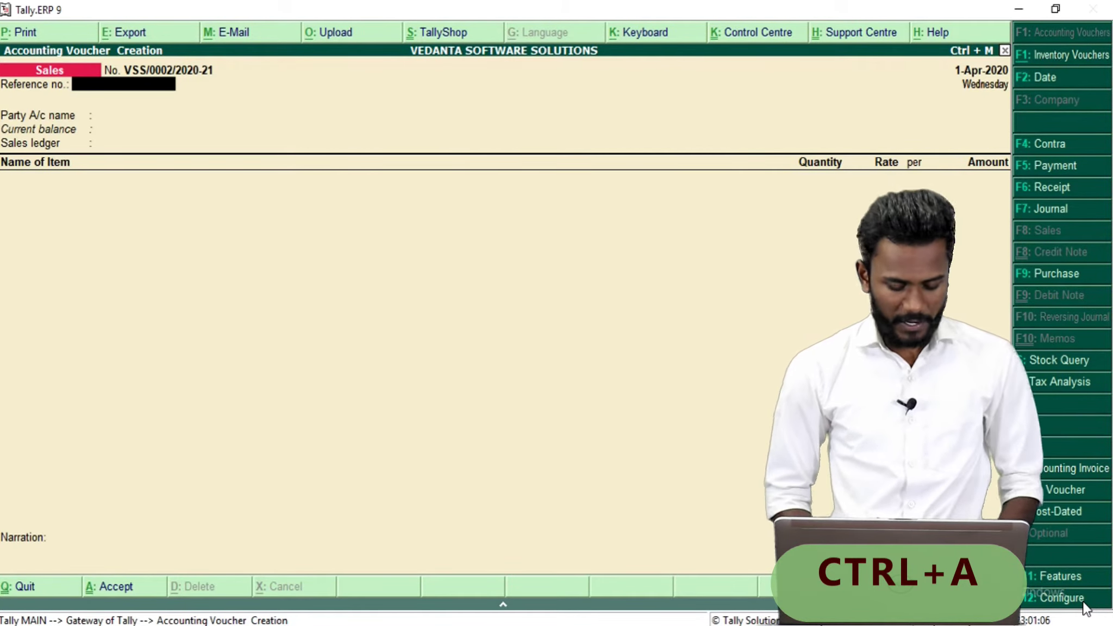
{"action": "key", "text": "Page_Up"}
{"action": "key", "text": "alt+p"}
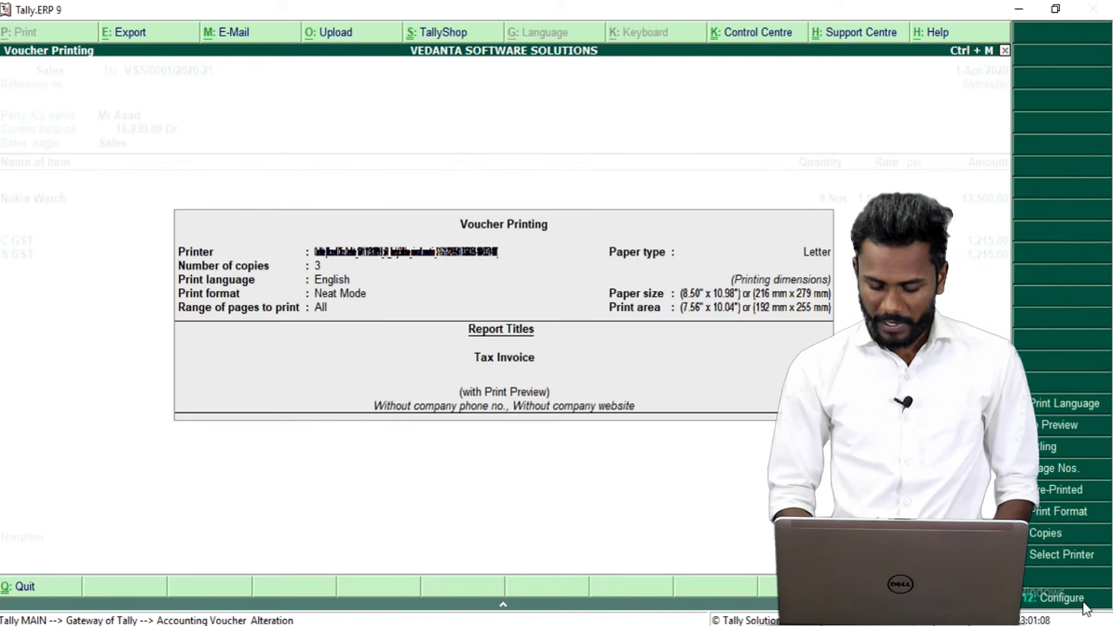
{"action": "key", "text": "Return"}
{"action": "key", "text": "Return"}
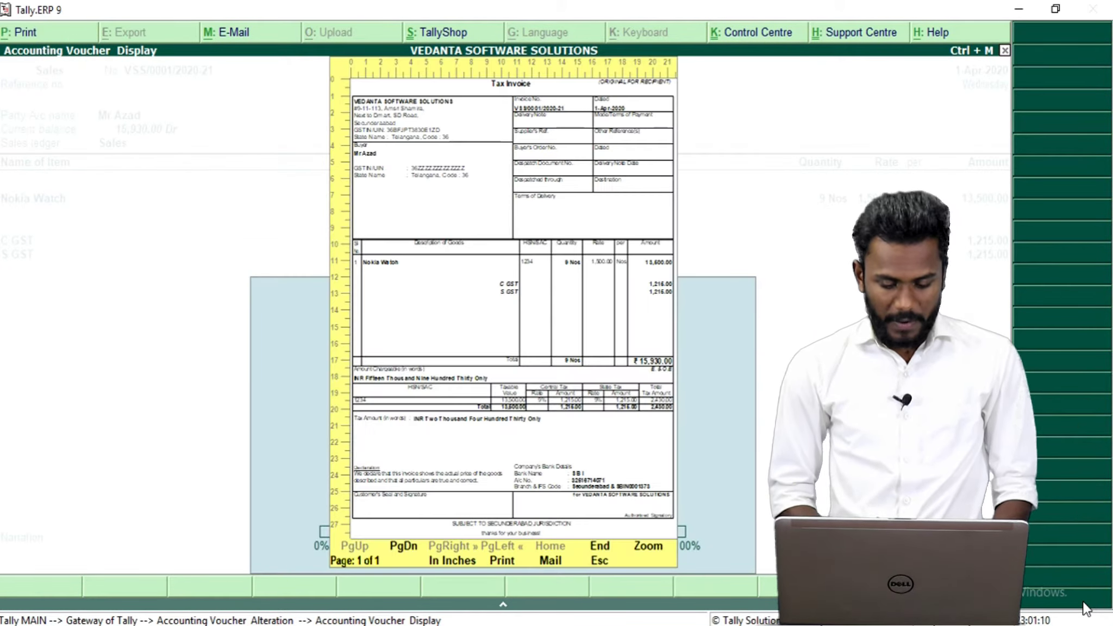
{"action": "key", "text": "Return"}
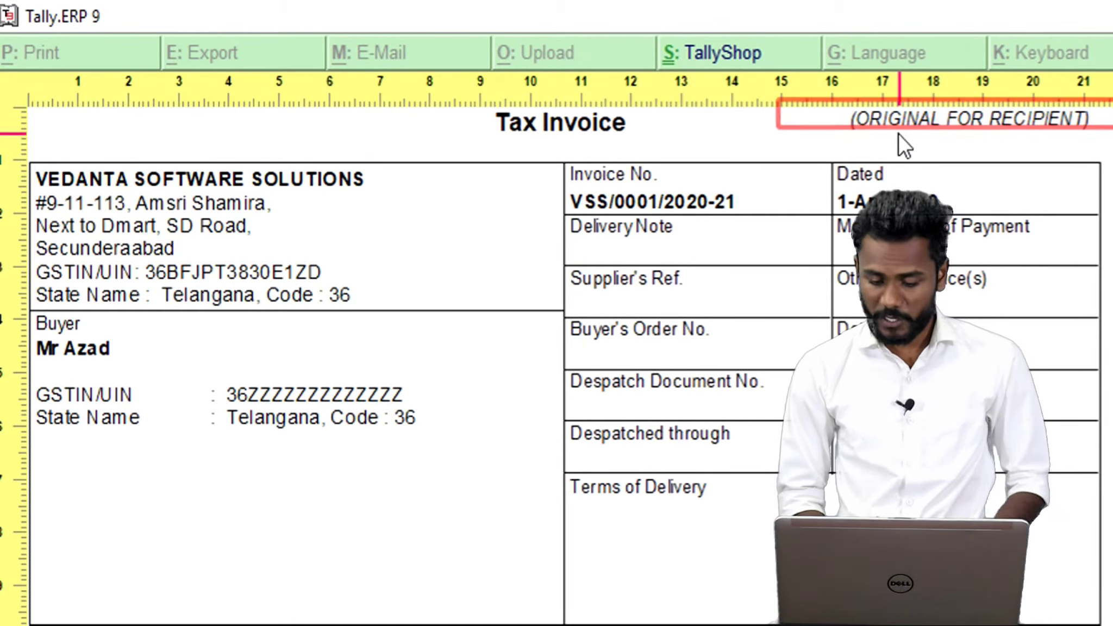
- Compare the original, duplicate and triplicate copies of the Tax Invoice in the print preview, checking copy labels and invoice number
{"action": "scroll", "coordinate": [557, 364], "scroll_direction": "down", "scroll_amount": 10}
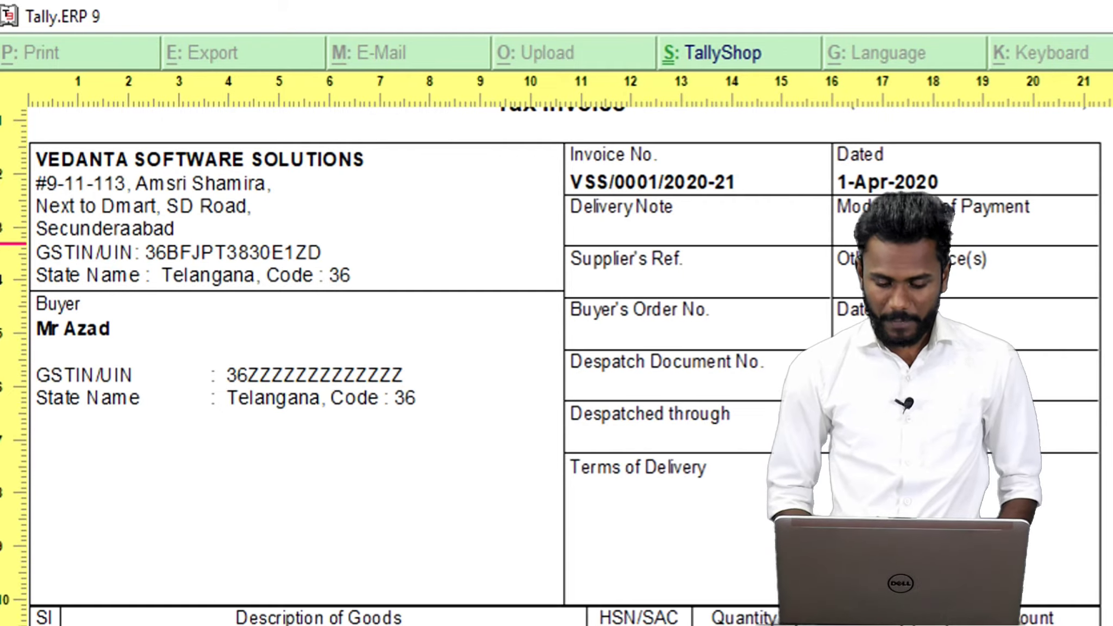
{"action": "scroll", "coordinate": [557, 364], "scroll_direction": "down", "scroll_amount": 3}
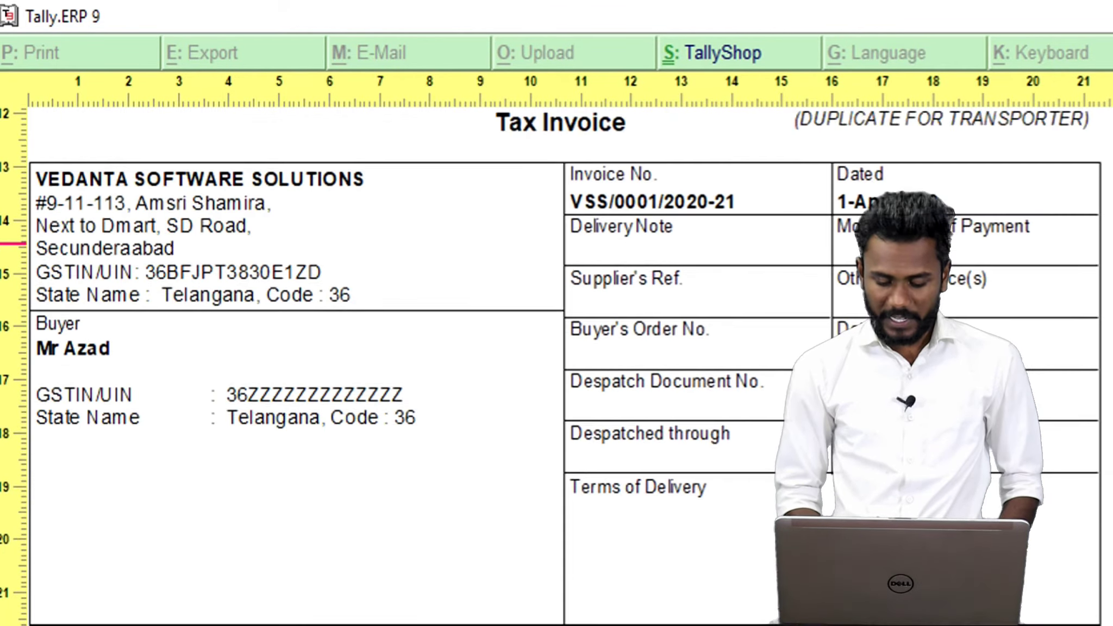
{"action": "scroll", "coordinate": [556, 364], "scroll_direction": "up", "scroll_amount": 3}
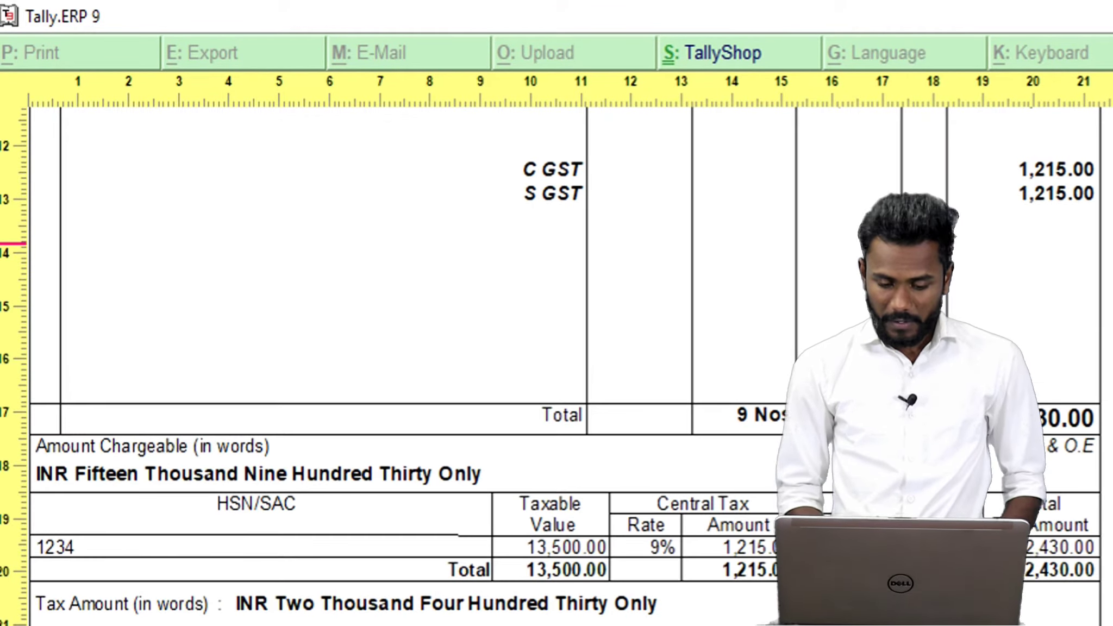
{"action": "scroll", "coordinate": [1065, 326], "scroll_direction": "down", "scroll_amount": 3}
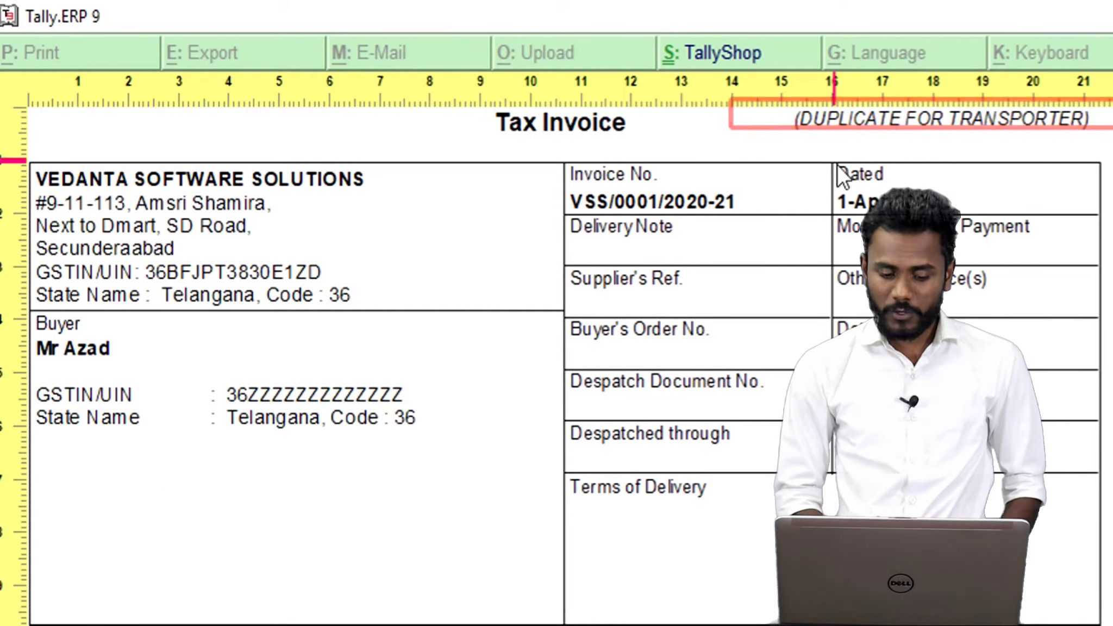
{"action": "scroll", "coordinate": [945, 155], "scroll_direction": "down", "scroll_amount": 3}
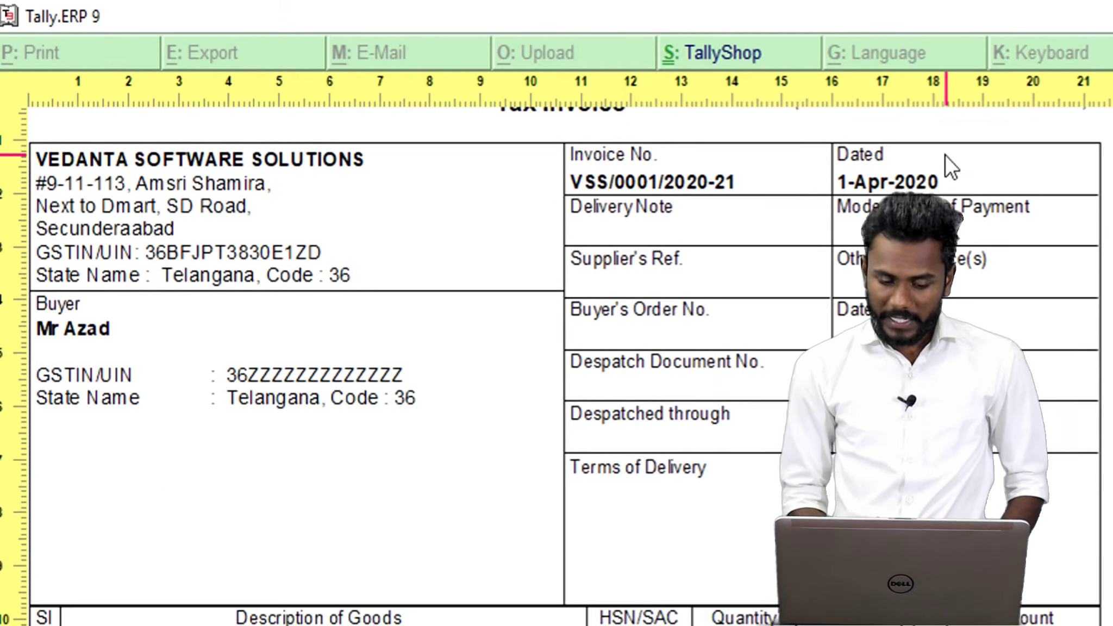
{"action": "scroll", "coordinate": [944, 154], "scroll_direction": "down", "scroll_amount": 3}
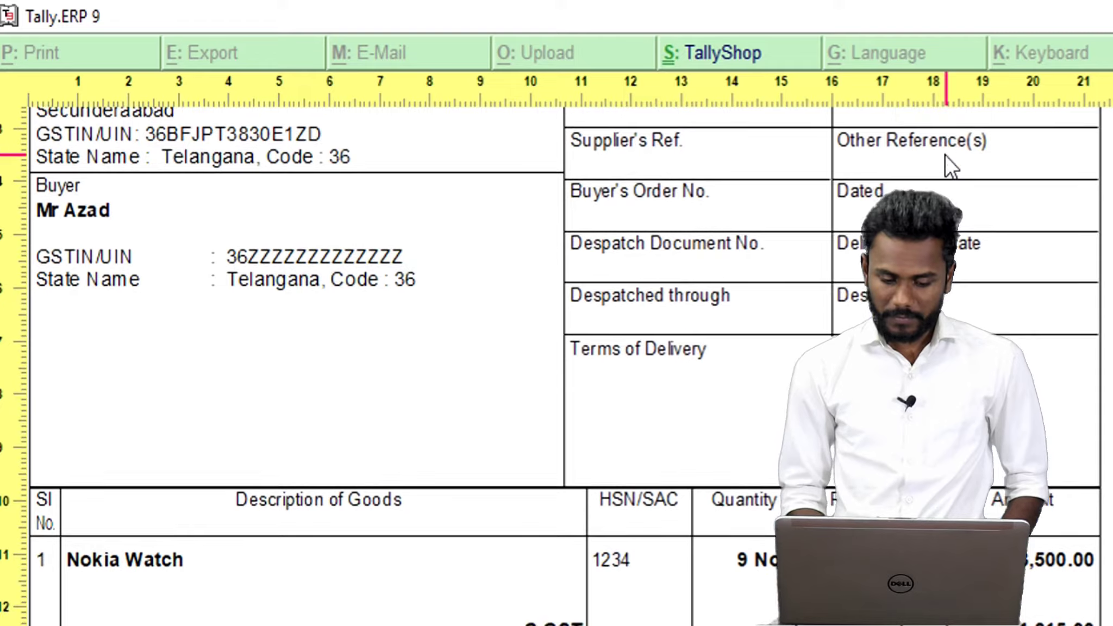
{"action": "scroll", "coordinate": [944, 154], "scroll_direction": "down", "scroll_amount": 3}
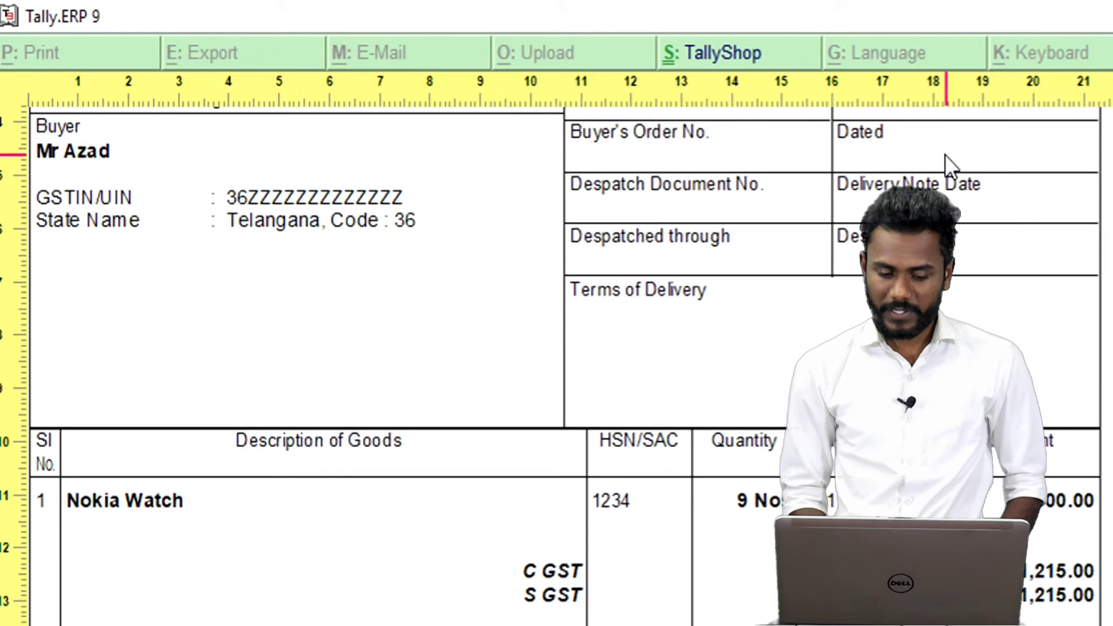
{"action": "scroll", "coordinate": [944, 155], "scroll_direction": "down", "scroll_amount": 3}
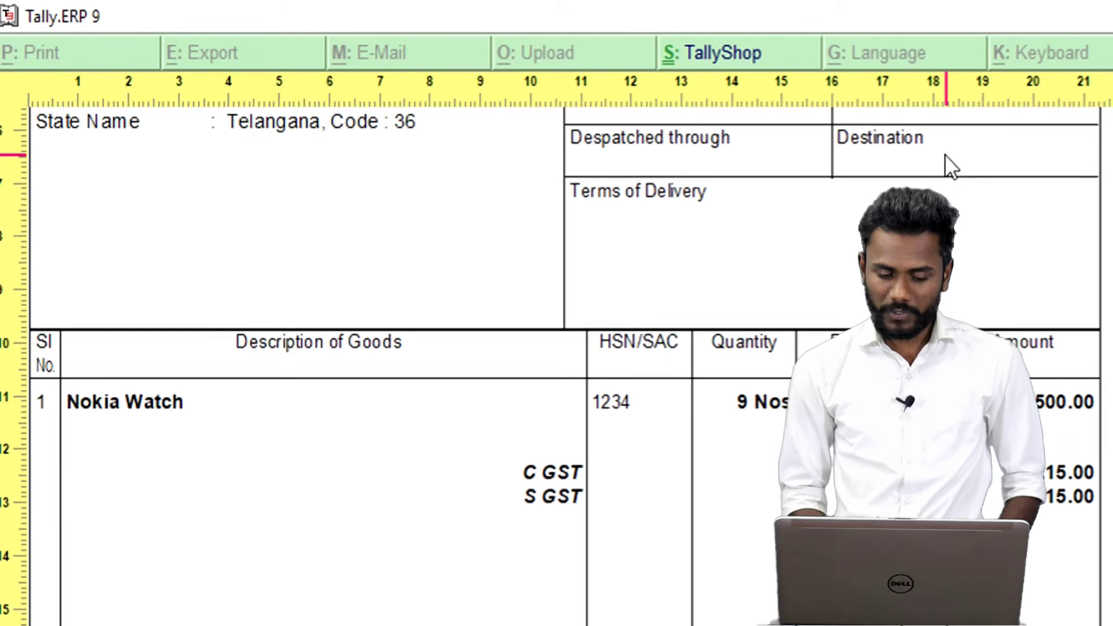
{"action": "scroll", "coordinate": [944, 155], "scroll_direction": "up", "scroll_amount": 10}
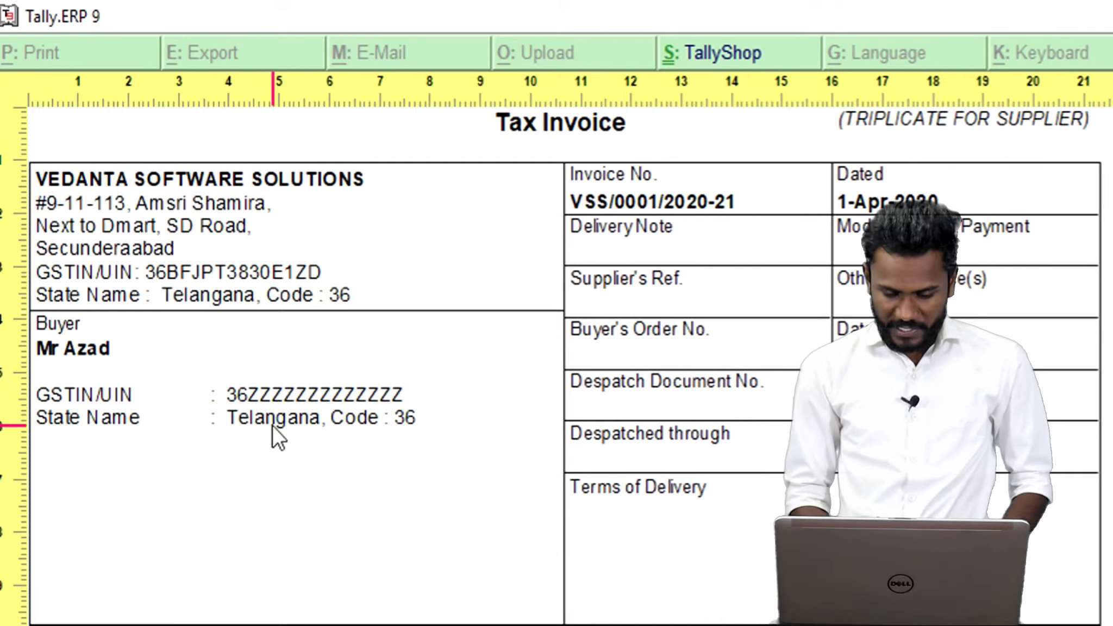
- Examine the item lines, tax summary, declaration, company bank details and customer signature area of the previewed Tax Invoice
{"action": "scroll", "coordinate": [271, 425], "scroll_direction": "down", "scroll_amount": 3}
{"action": "scroll", "coordinate": [271, 424], "scroll_direction": "down", "scroll_amount": 6}
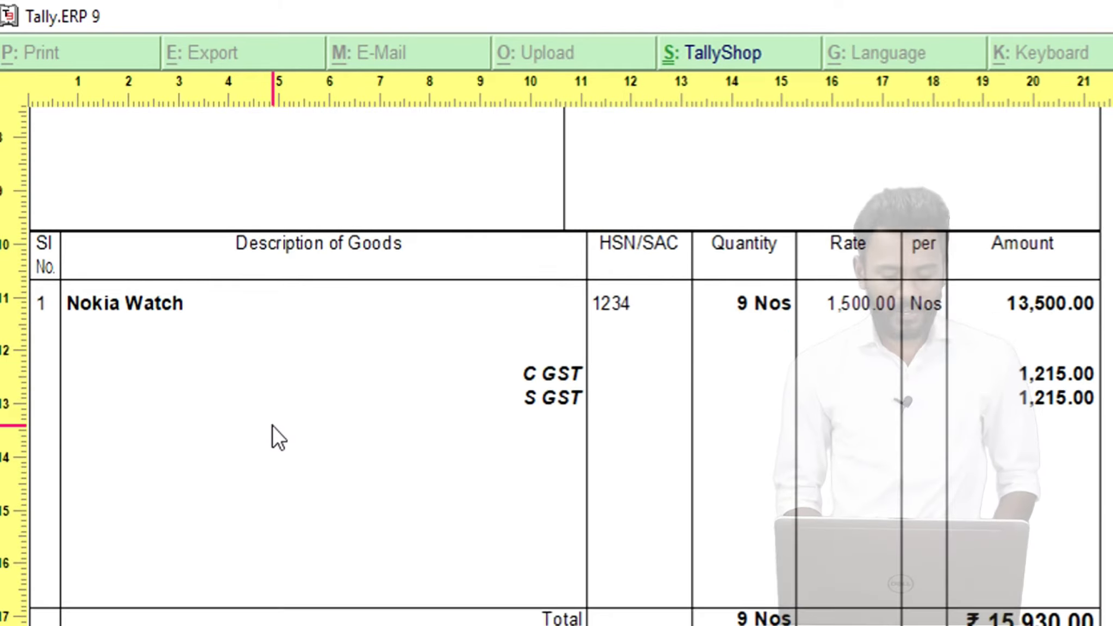
{"action": "scroll", "coordinate": [272, 425], "scroll_direction": "down", "scroll_amount": 3}
{"action": "scroll", "coordinate": [272, 425], "scroll_direction": "down", "scroll_amount": 3}
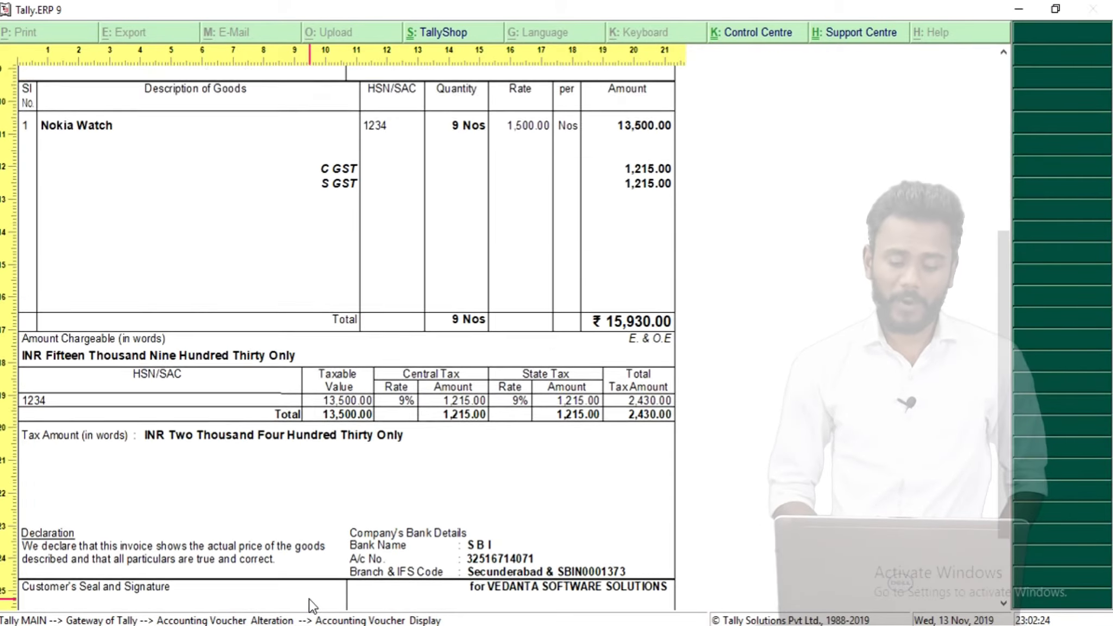
{"action": "scroll", "coordinate": [497, 625], "scroll_direction": "up", "scroll_amount": 3}
{"action": "scroll", "coordinate": [311, 606], "scroll_direction": "down", "scroll_amount": 3}
{"action": "scroll", "coordinate": [311, 606], "scroll_direction": "up", "scroll_amount": 4}
{"action": "scroll", "coordinate": [311, 605], "scroll_direction": "down", "scroll_amount": 4}
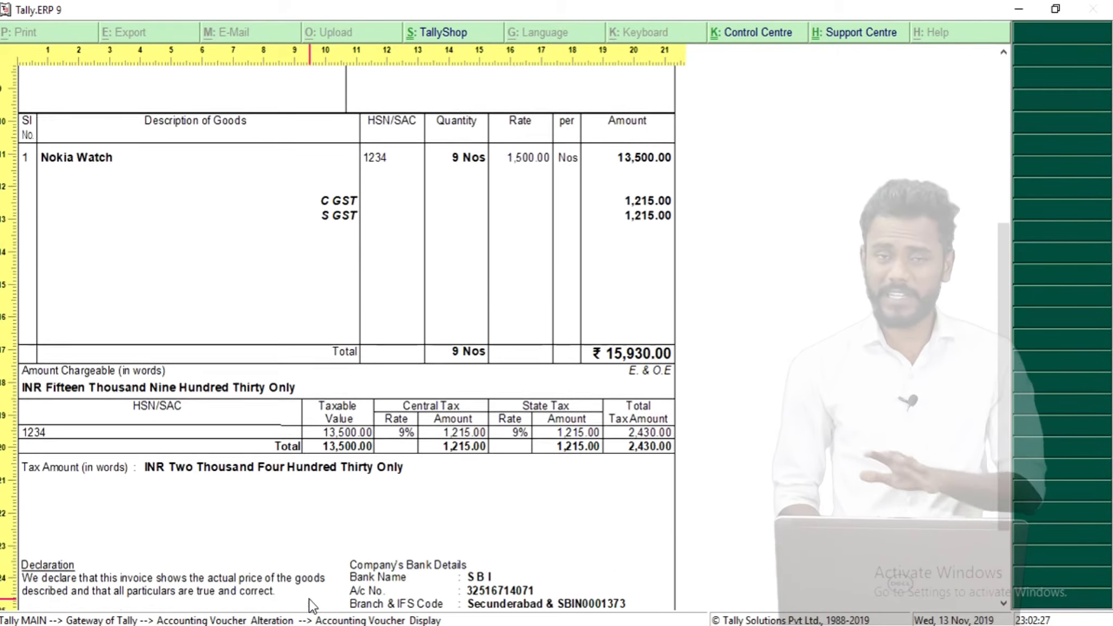
{"action": "scroll", "coordinate": [311, 605], "scroll_direction": "up", "scroll_amount": 5}
{"action": "scroll", "coordinate": [312, 606], "scroll_direction": "up", "scroll_amount": 2}
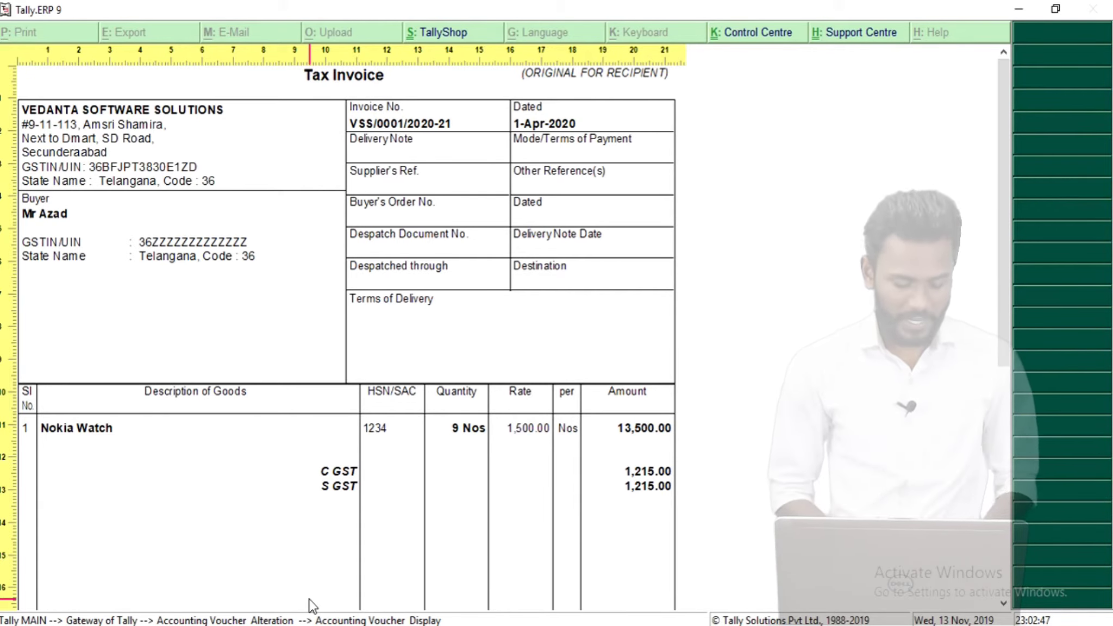
- Close the print preview, leave the sales voucher without altering it and return to the Gateway of Tally
{"action": "key", "text": "Escape"}
{"action": "key", "text": "Escape"}
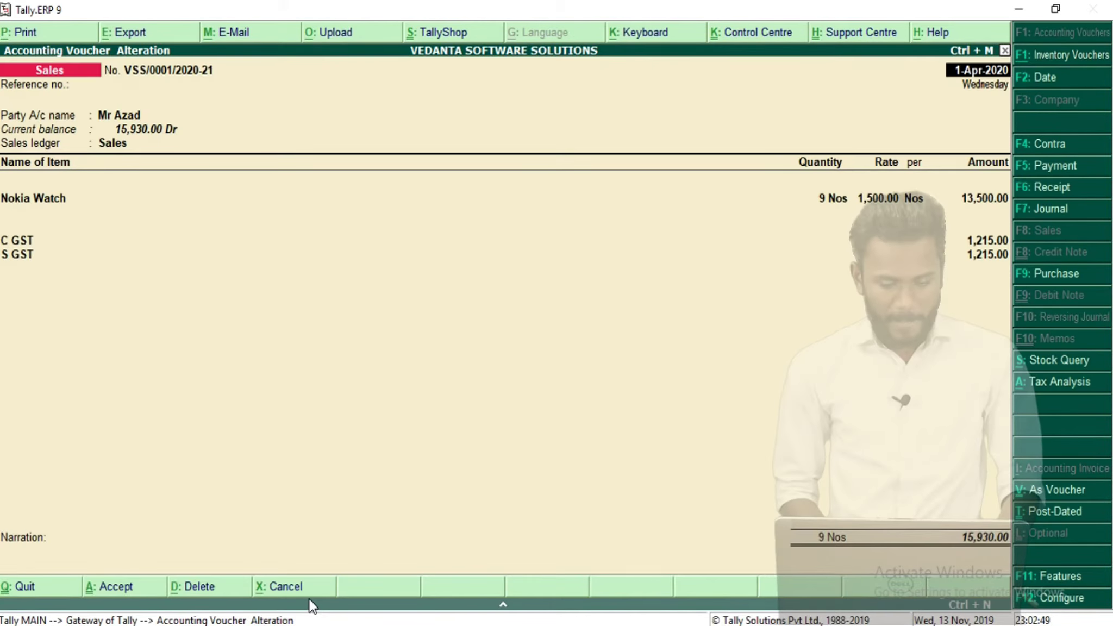
{"action": "key", "text": "Escape"}
{"action": "key", "text": "Escape"}
{"action": "key", "text": "y"}
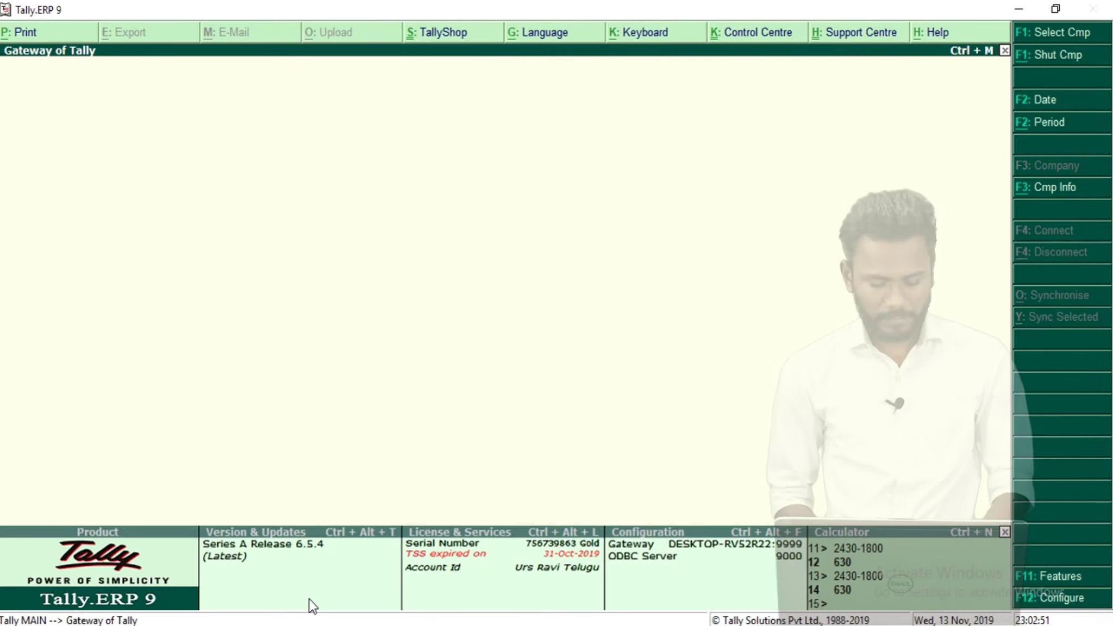
{"action": "key", "text": "Escape"}
{"action": "key", "text": "n"}
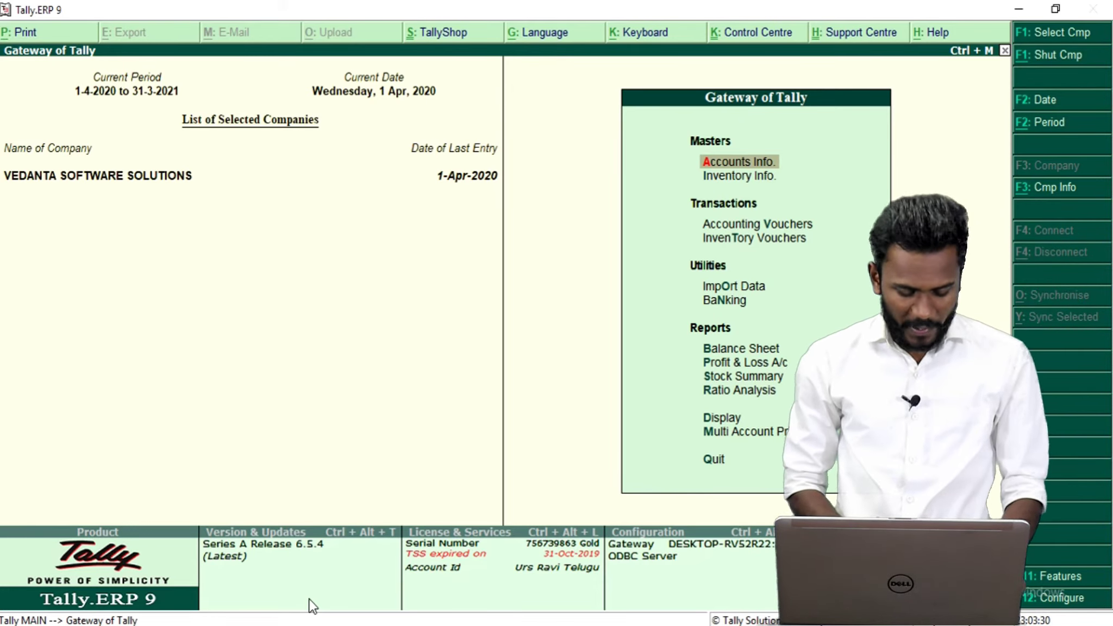
- Switch to Paint with a blank untitled canvas for drawing a company logo
{"action": "key", "text": "super"}
{"action": "type", "text": "pai"}
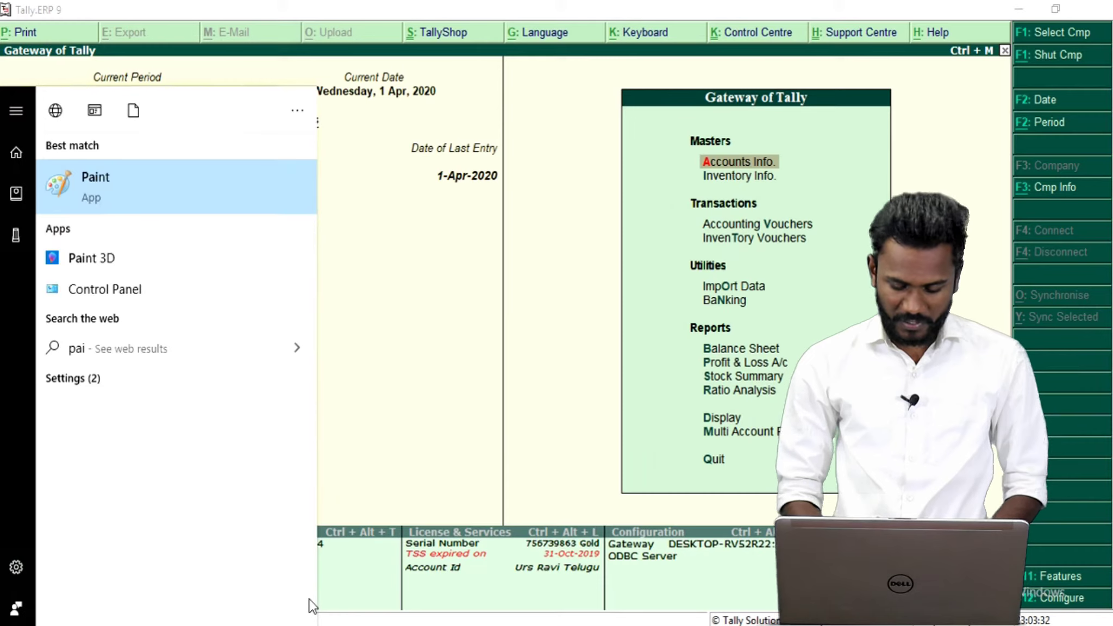
{"action": "key", "text": "Escape"}
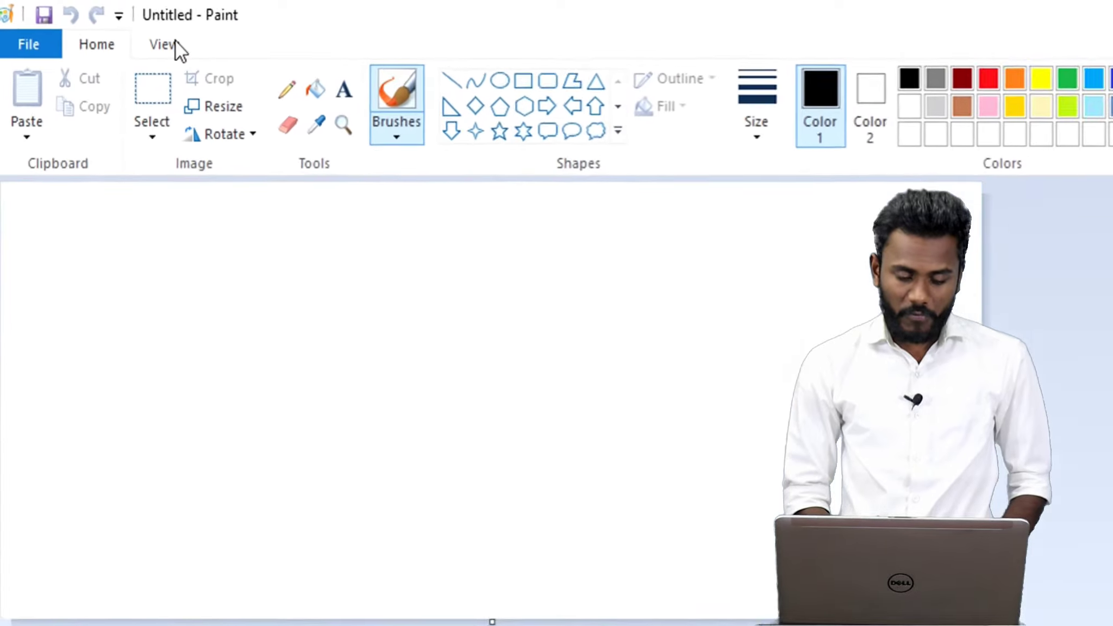
{"action": "left_click", "coordinate": [115, 31]}
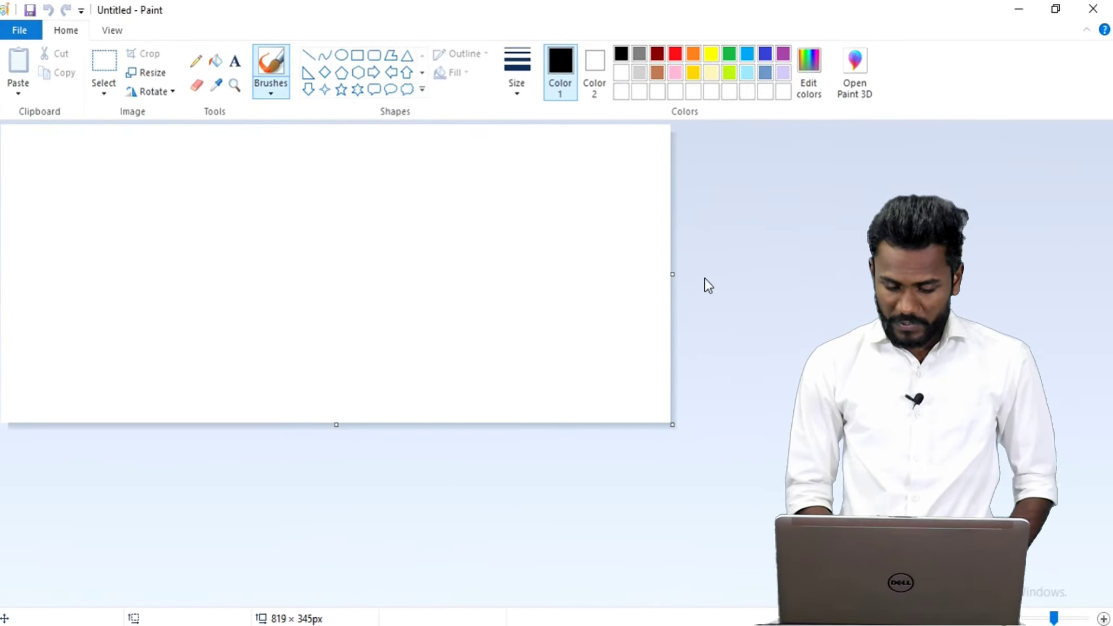
- Shrink the blank canvas to 96 × 80 px by reducing its width and height
{"action": "left_click_drag", "start_coordinate": [672, 276], "coordinate": [80, 284]}
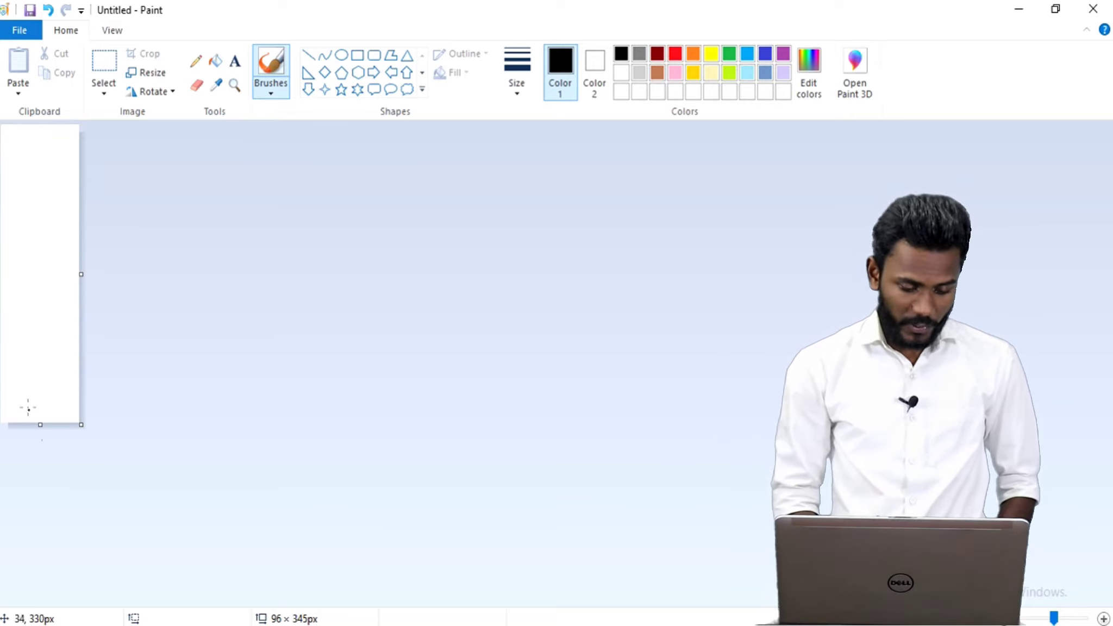
{"action": "left_click_drag", "start_coordinate": [40, 427], "coordinate": [18, 194]}
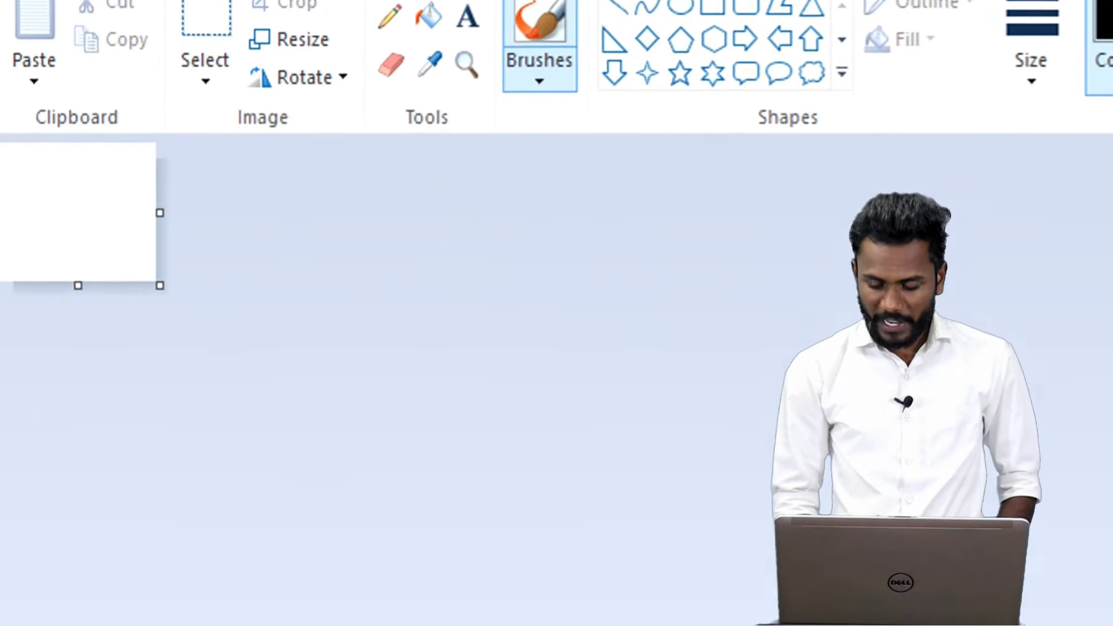
{"action": "left_click", "coordinate": [1103, 618]}
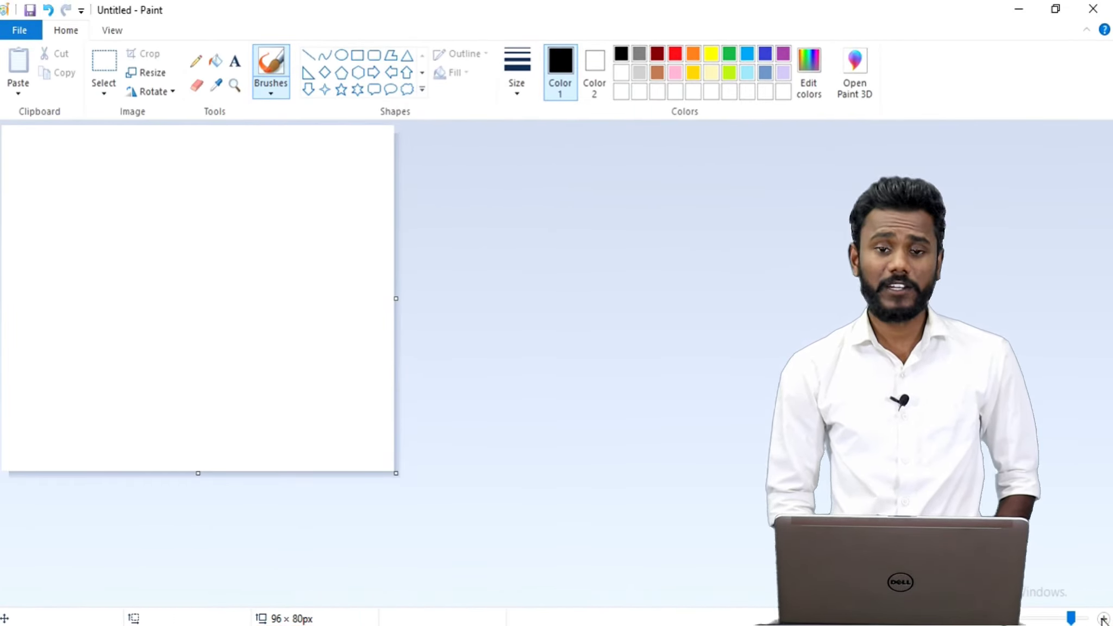
{"action": "left_click", "coordinate": [1103, 619]}
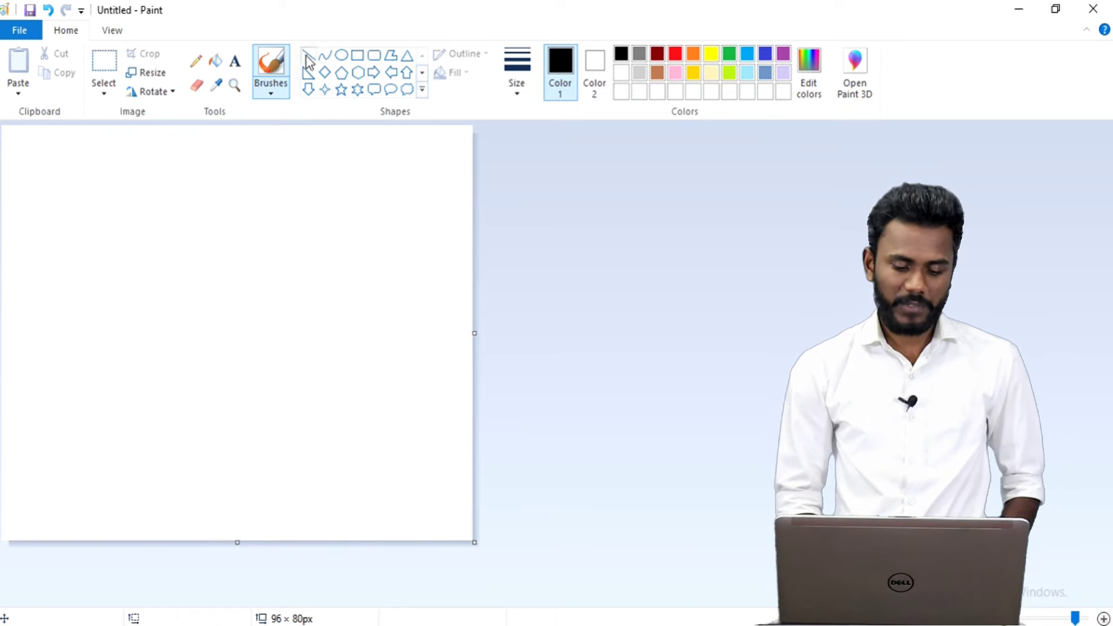
- Draw a large red circle outline that fills most of the canvas
{"action": "left_click", "coordinate": [342, 56]}
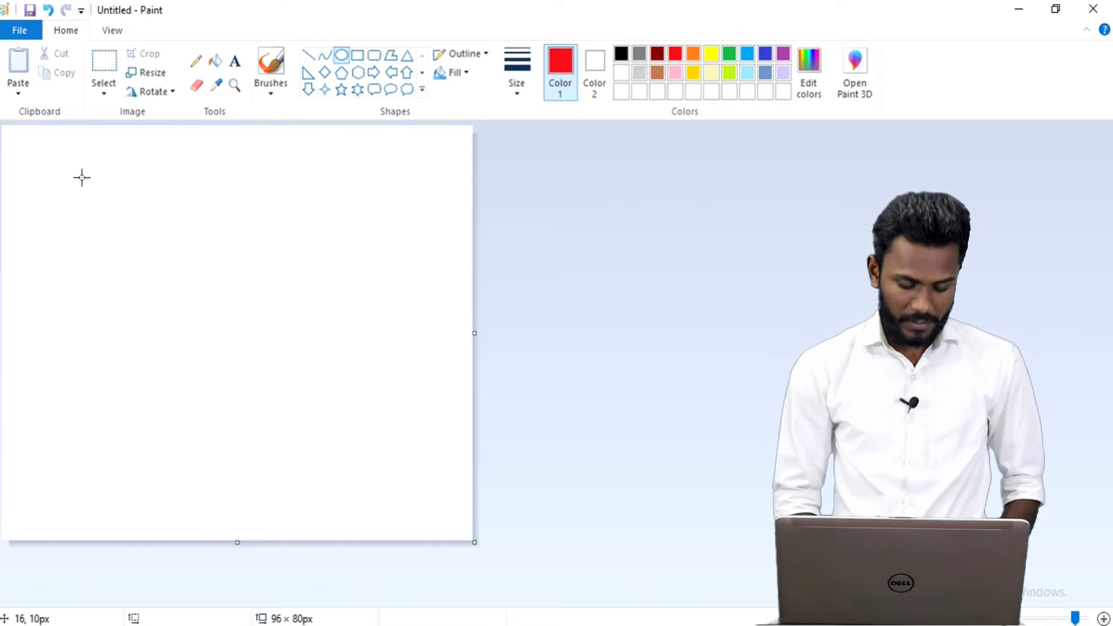
{"action": "left_click_drag", "start_coordinate": [47, 164], "coordinate": [390, 509]}
{"action": "left_click", "coordinate": [509, 368]}
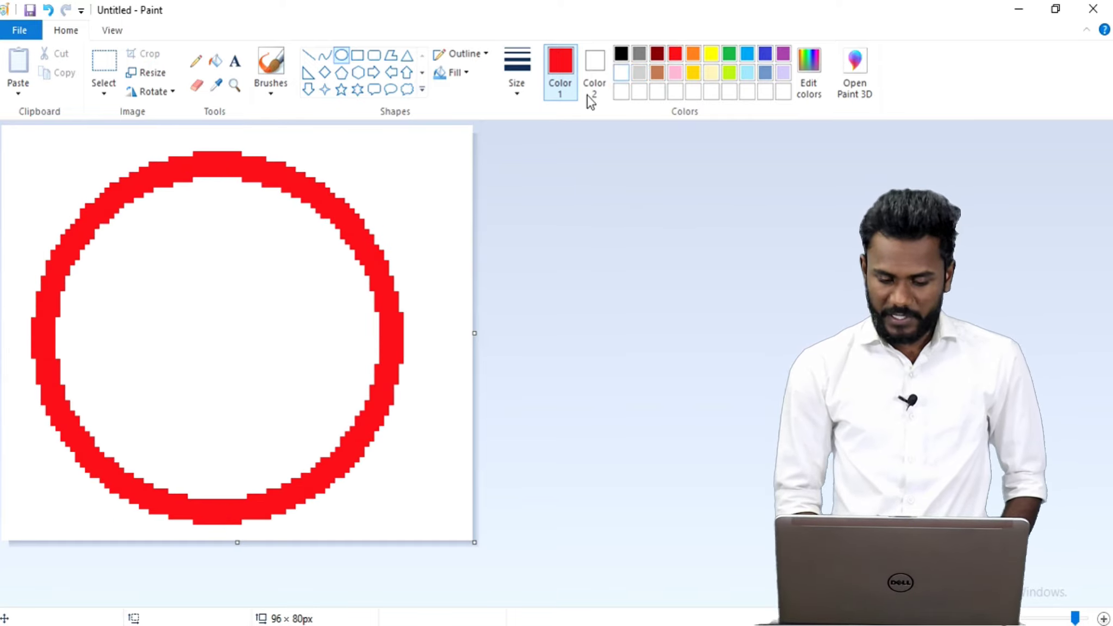
- Add two black oval eyes inside the red circle and a smiling mouth made by erasing the upper half of a black oval
{"action": "left_click", "coordinate": [621, 54]}
{"action": "left_click_drag", "start_coordinate": [96, 251], "coordinate": [186, 322]}
{"action": "left_click_drag", "start_coordinate": [240, 253], "coordinate": [309, 303]}
{"action": "left_click", "coordinate": [332, 255]}
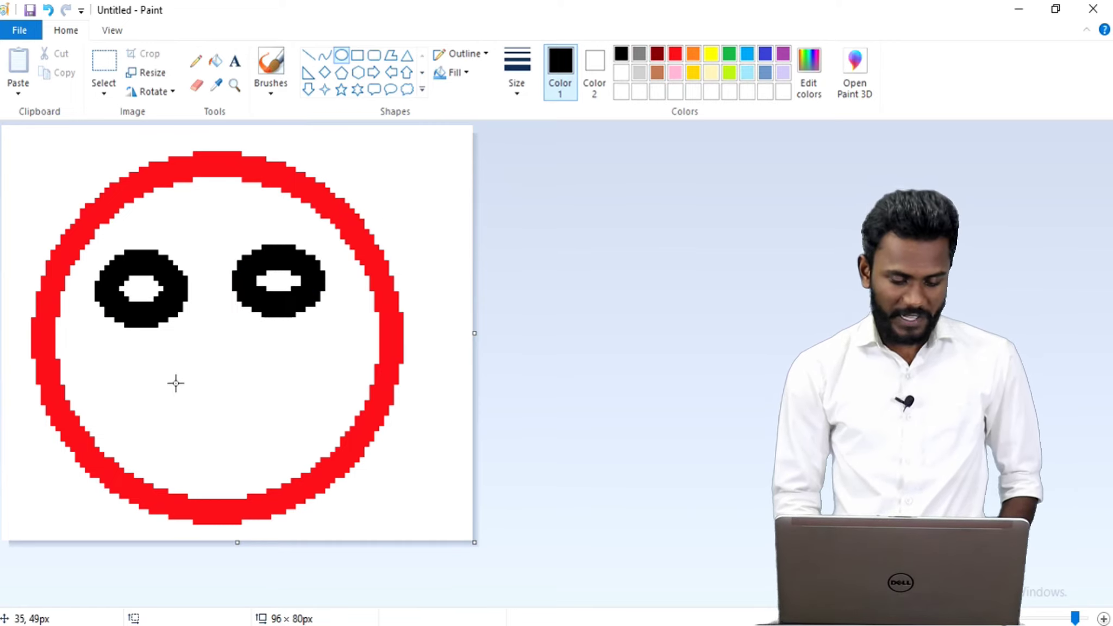
{"action": "left_click_drag", "start_coordinate": [148, 363], "coordinate": [272, 453]}
{"action": "left_click", "coordinate": [196, 85]}
{"action": "mouse_move", "coordinate": [142, 407]}
{"action": "left_mouse_down"}
{"action": "mouse_move", "coordinate": [283, 397]}
{"action": "mouse_move", "coordinate": [280, 414]}
{"action": "left_mouse_up"}
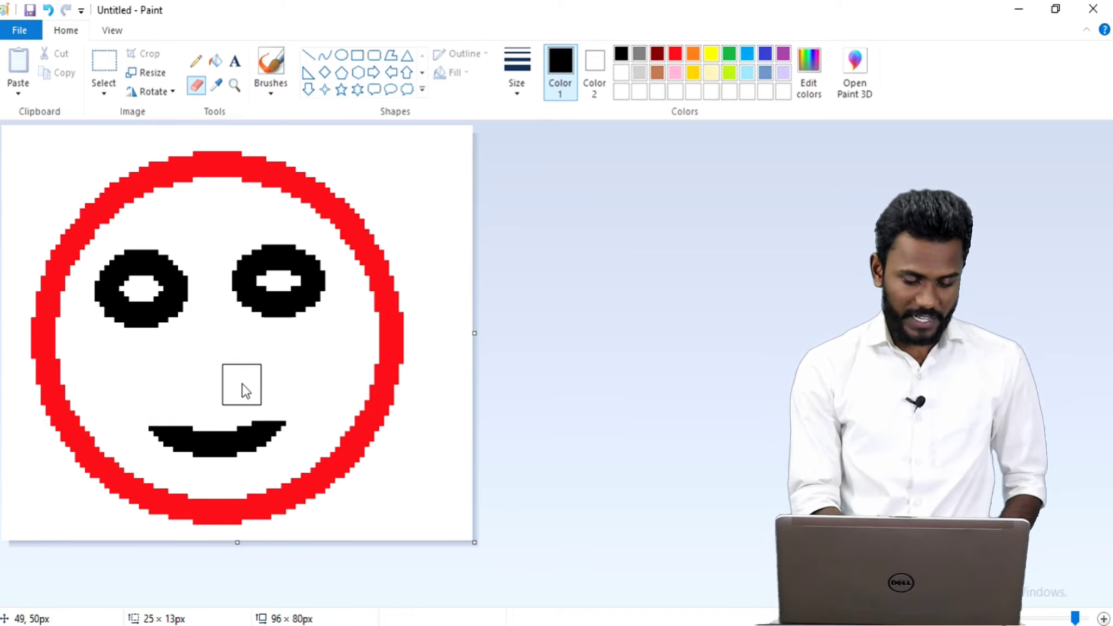
- Save the drawing as a JPEG file named mylogo in the TallyData folder on Local Disk (E:)
{"action": "key", "text": "ctrl+s"}
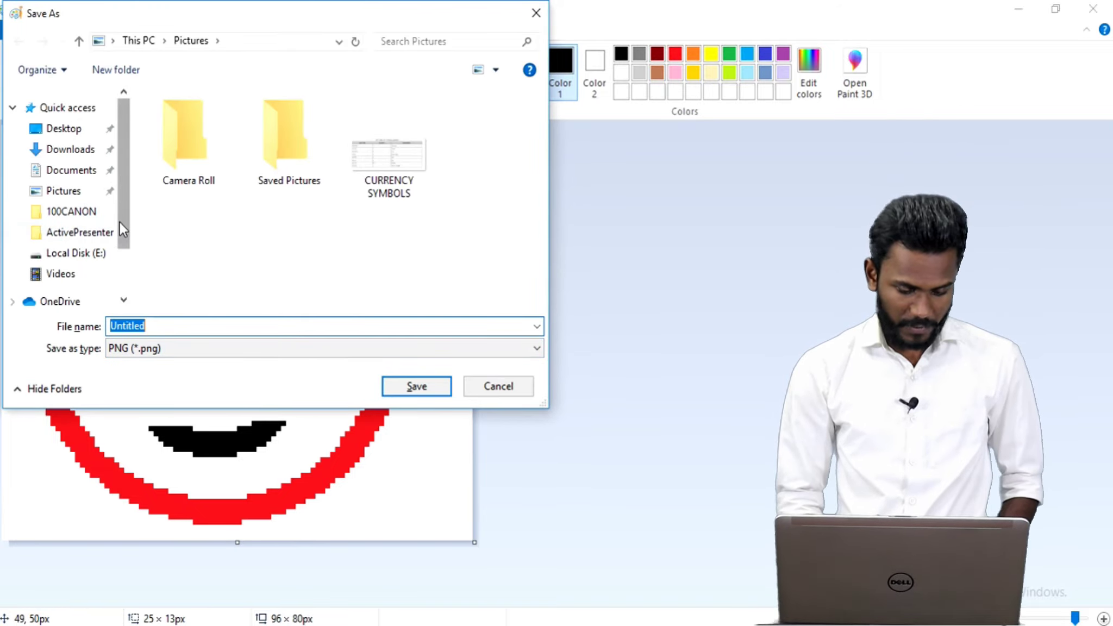
{"action": "scroll", "coordinate": [120, 227], "scroll_direction": "down", "scroll_amount": 2}
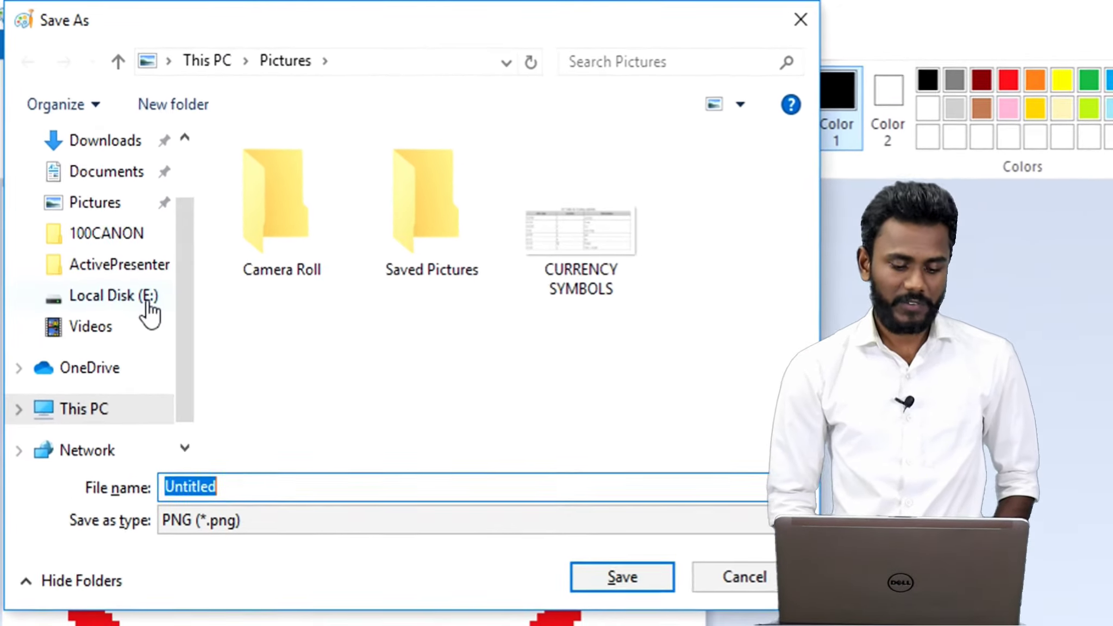
{"action": "left_click", "coordinate": [98, 199]}
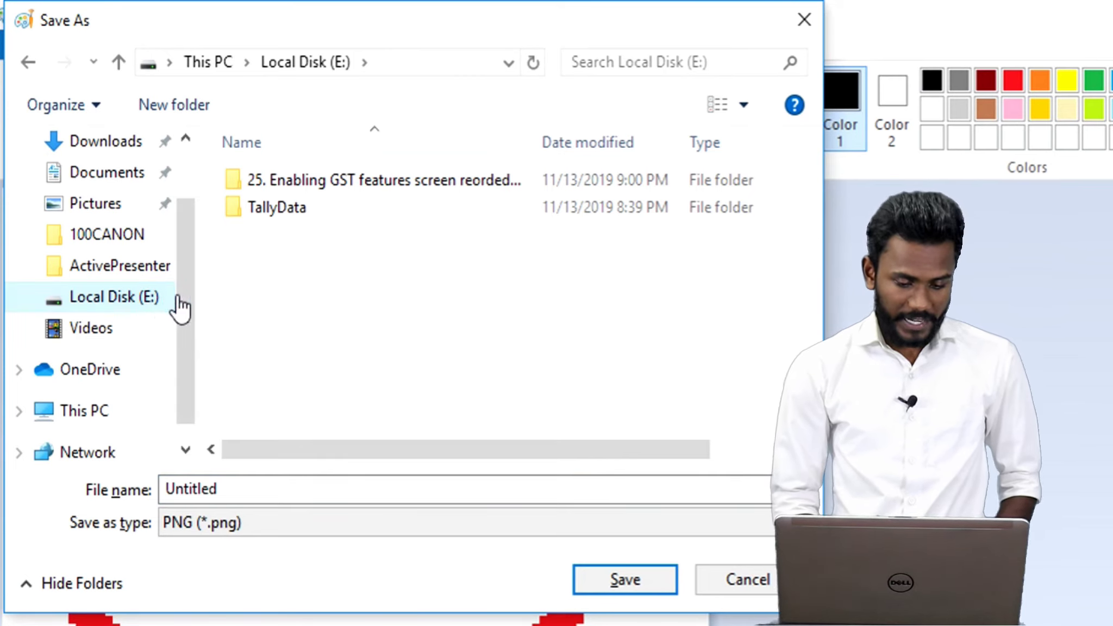
{"action": "mouse_move", "coordinate": [307, 214]}
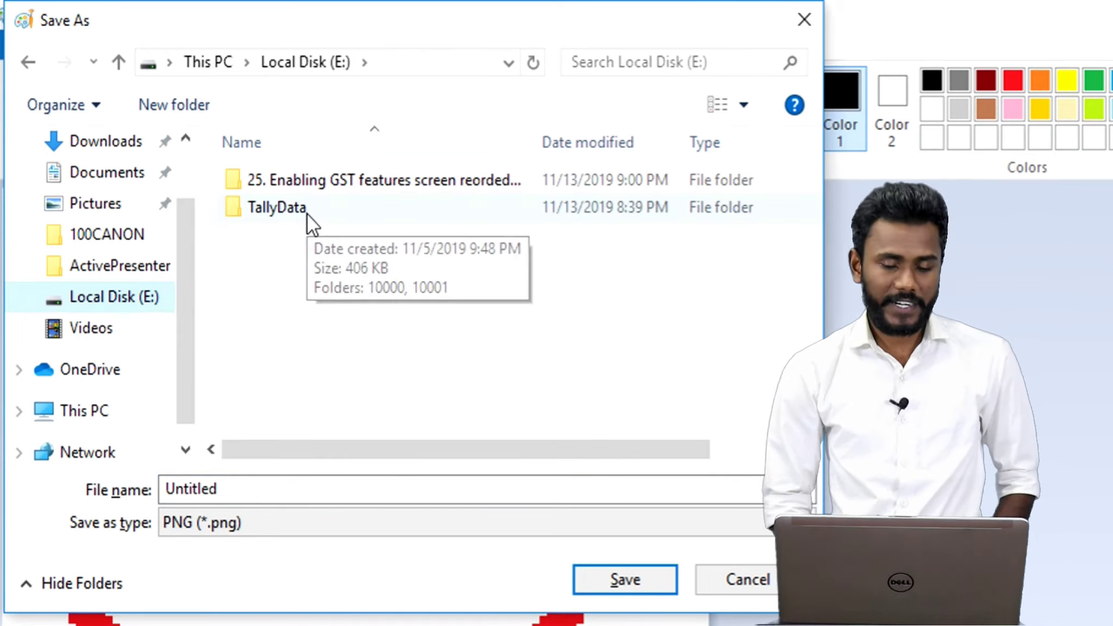
{"action": "double_click", "coordinate": [304, 220]}
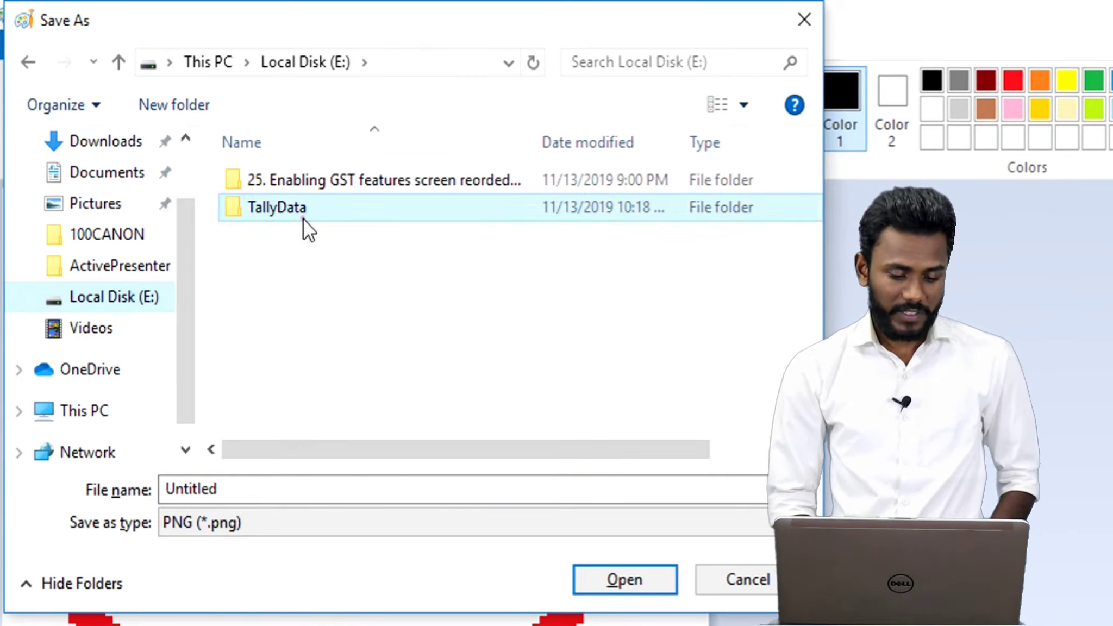
{"action": "double_click", "coordinate": [253, 488]}
{"action": "type", "text": "mylogo"}
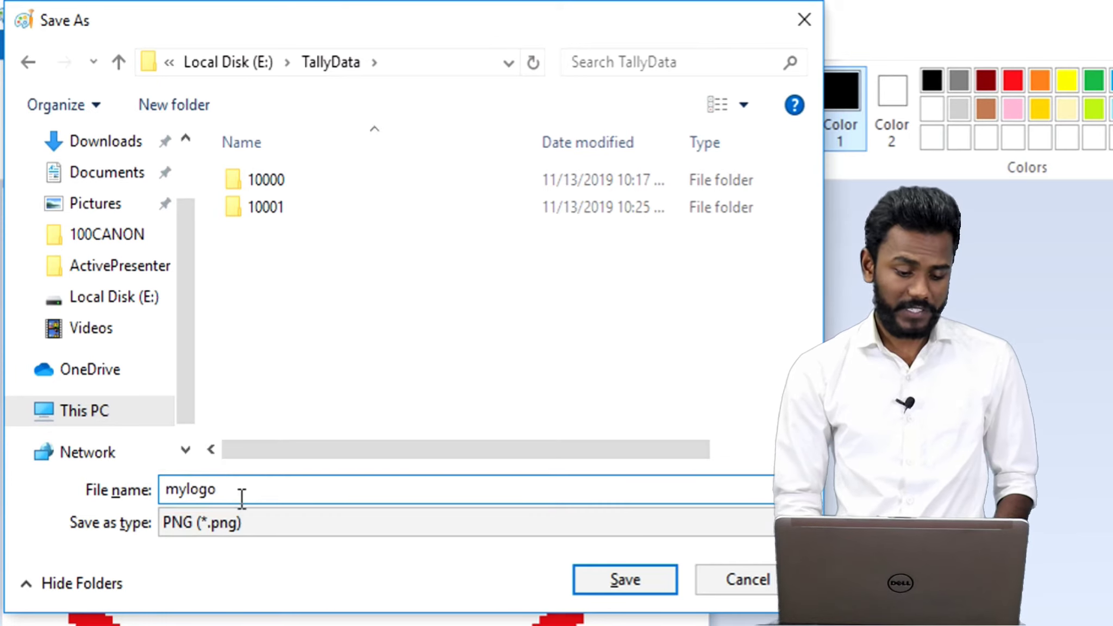
{"action": "left_click", "coordinate": [241, 533]}
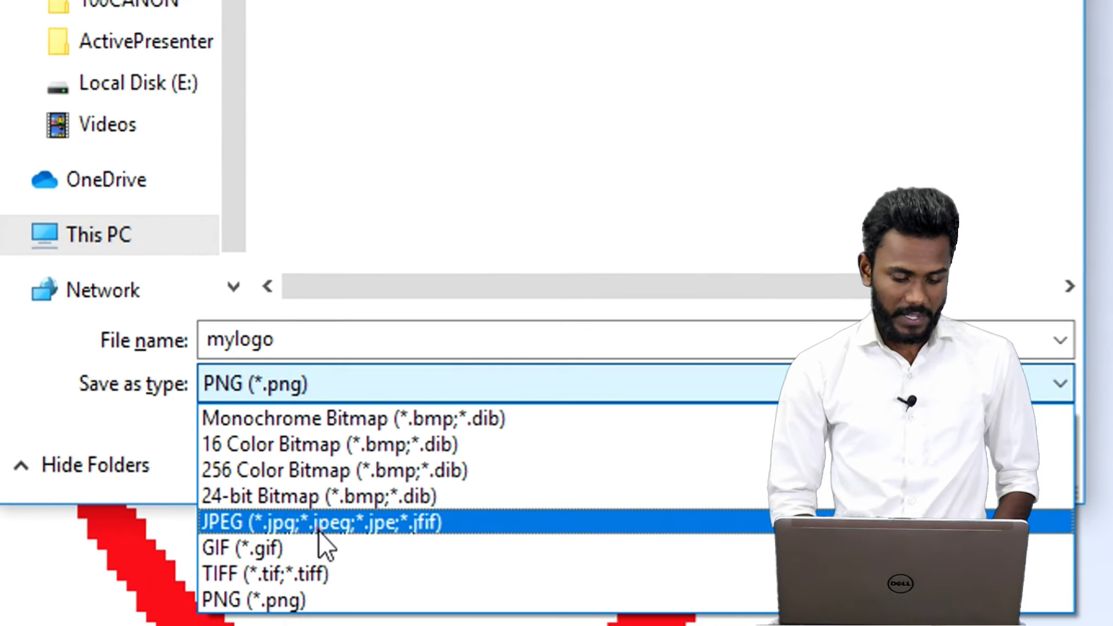
{"action": "left_click", "coordinate": [247, 623]}
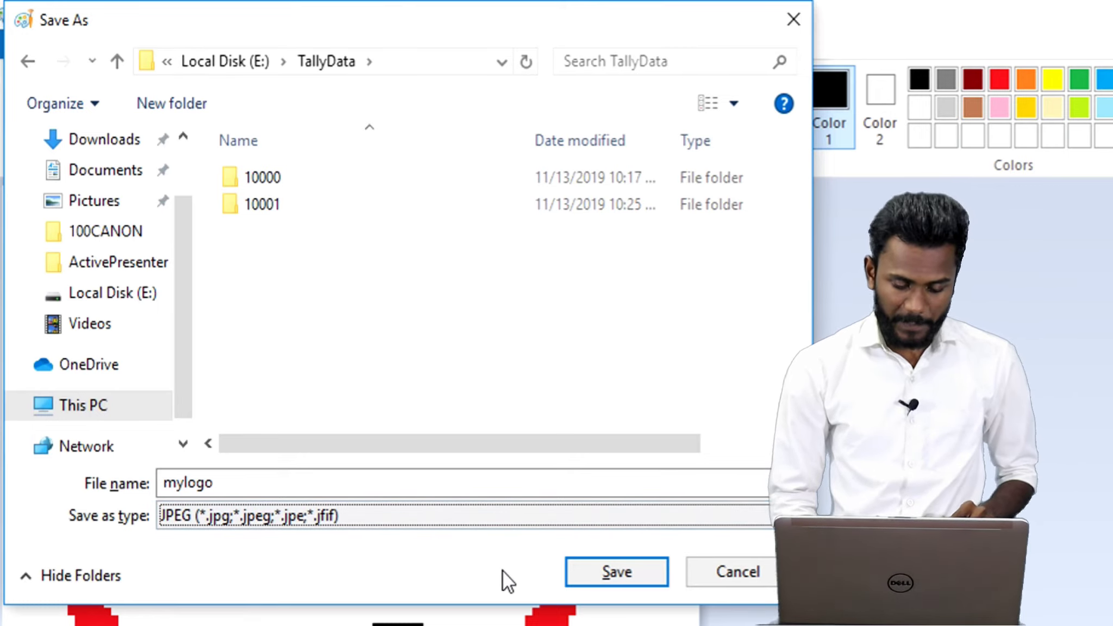
{"action": "left_click", "coordinate": [600, 575]}
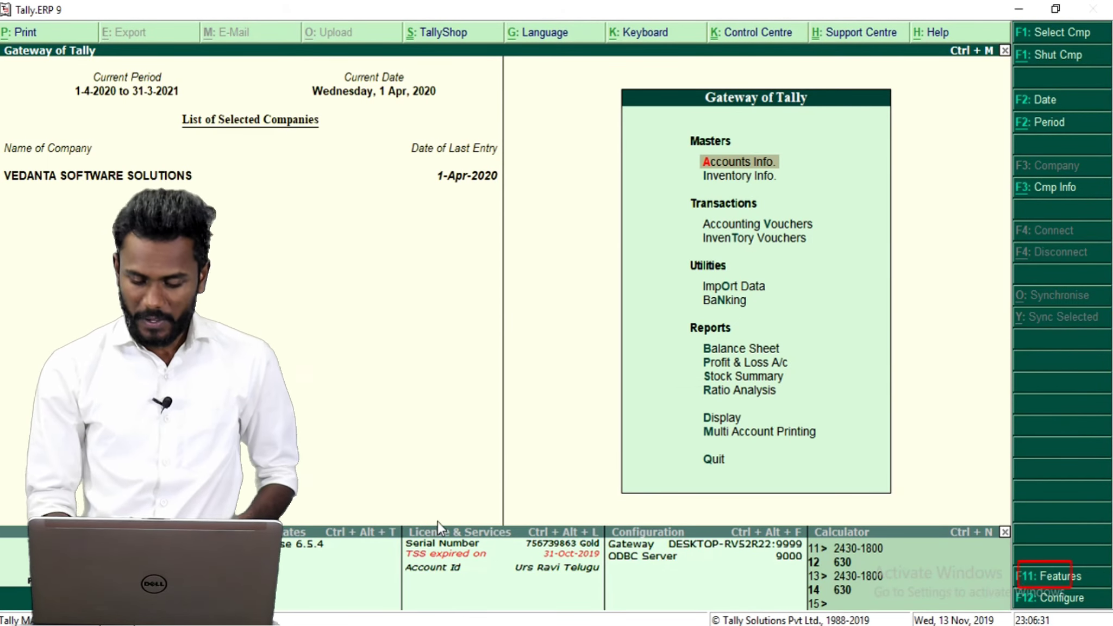
- Switch to Tally.ERP 9 and set Enable company logo to Yes in the company's accounting features
{"action": "key", "text": "F11"}
{"action": "key", "text": "Down"}
{"action": "key", "text": "Down"}
{"action": "key", "text": "Up"}
{"action": "key", "text": "Up"}
{"action": "key", "text": "Return"}
{"action": "key", "text": "Down"}
{"action": "key", "text": "Down"}
{"action": "key", "text": "Down"}
{"action": "key", "text": "Down"}
{"action": "key", "text": "Down"}
{"action": "key", "text": "Down"}
{"action": "key", "text": "Down"}
{"action": "key", "text": "Down"}
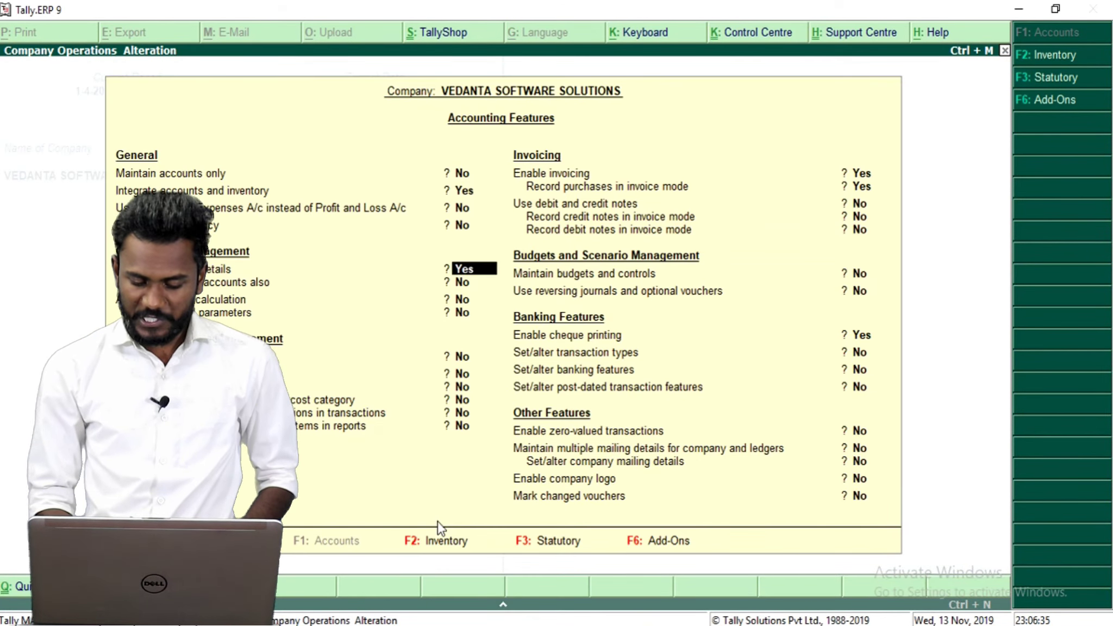
{"action": "key", "text": "Down"}
{"action": "key", "text": "Down"}
{"action": "key", "text": "Down"}
{"action": "key", "text": "Down"}
{"action": "key", "text": "Down"}
{"action": "key", "text": "Down"}
{"action": "key", "text": "Down"}
{"action": "key", "text": "Down"}
{"action": "key", "text": "Down"}
{"action": "key", "text": "Down"}
{"action": "key", "text": "Down"}
{"action": "key", "text": "Down"}
{"action": "key", "text": "Down"}
{"action": "key", "text": "Down"}
{"action": "key", "text": "Down"}
{"action": "key", "text": "Down"}
{"action": "key", "text": "Down"}
{"action": "key", "text": "Down"}
{"action": "key", "text": "Down"}
{"action": "key", "text": "Down"}
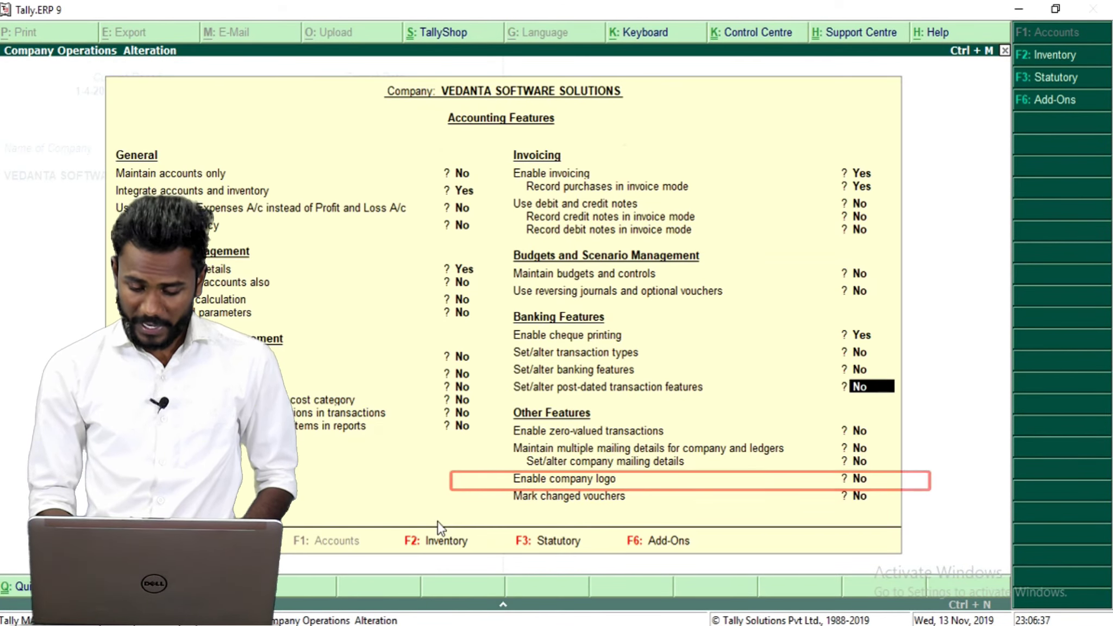
{"action": "type", "text": "yes"}
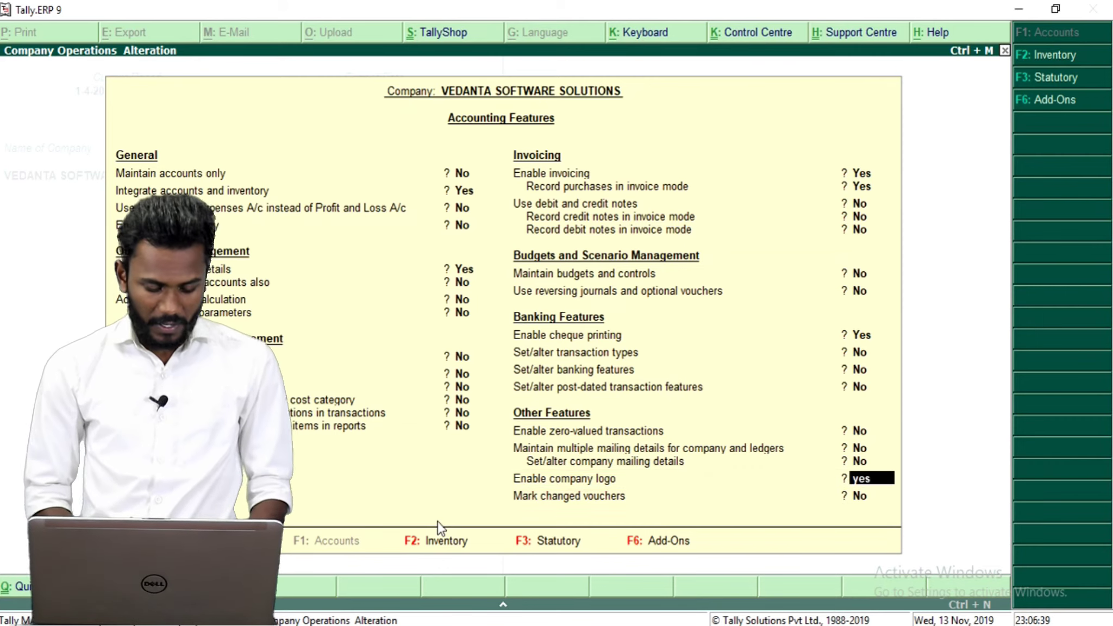
{"action": "key", "text": "Return"}
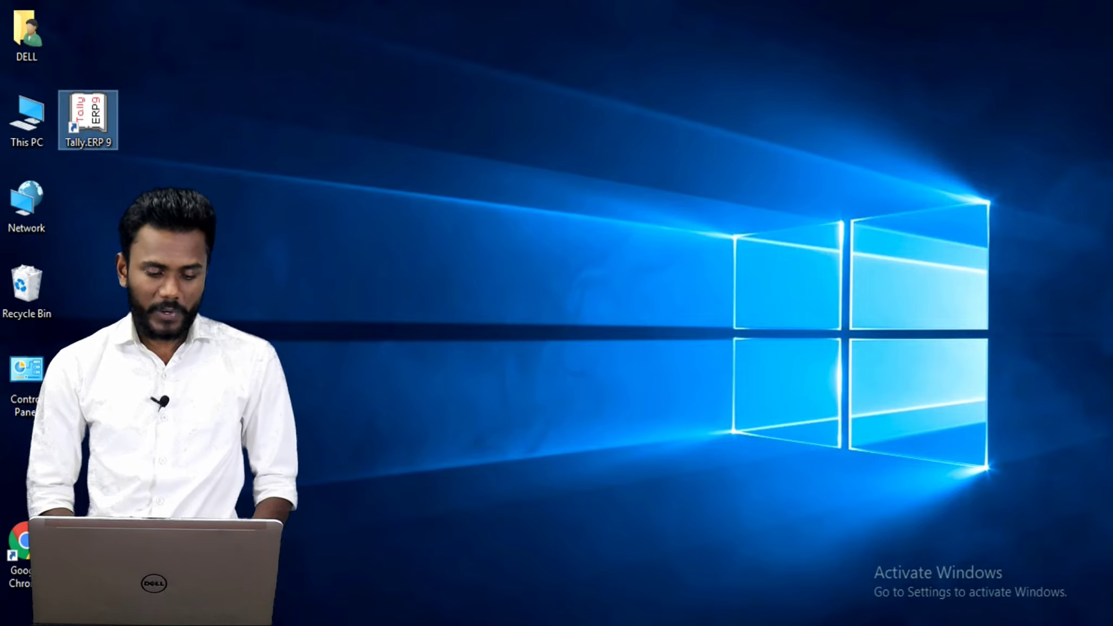
- Switch to File Explorer and look up the path of the mylogo file in the TallyData folder on Local Disk (E:)
{"action": "double_click", "coordinate": [27, 117]}
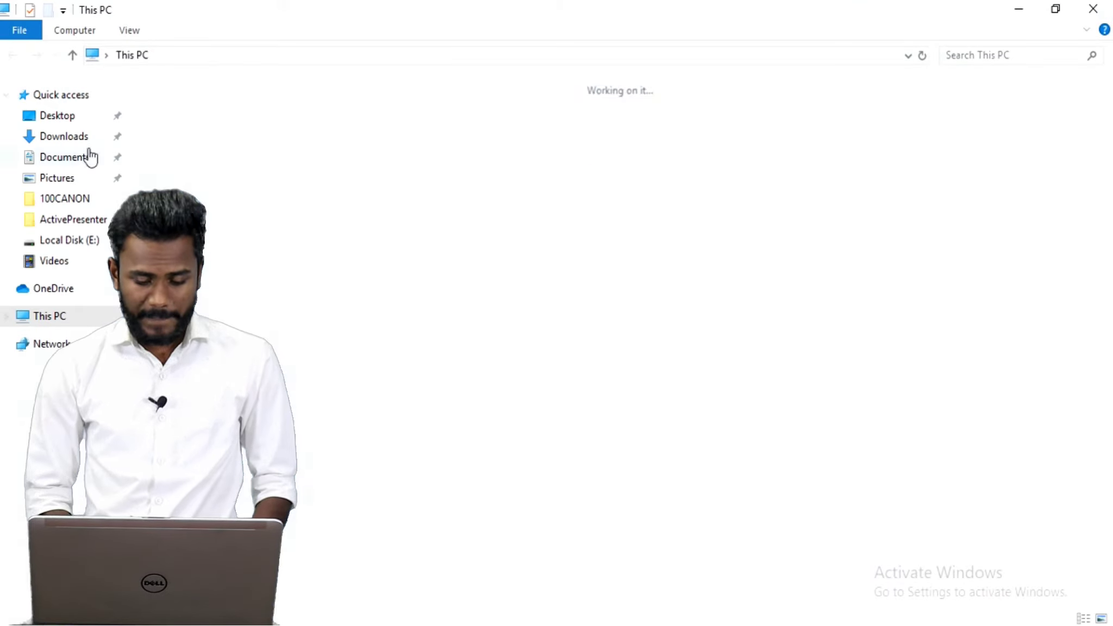
{"action": "double_click", "coordinate": [657, 259]}
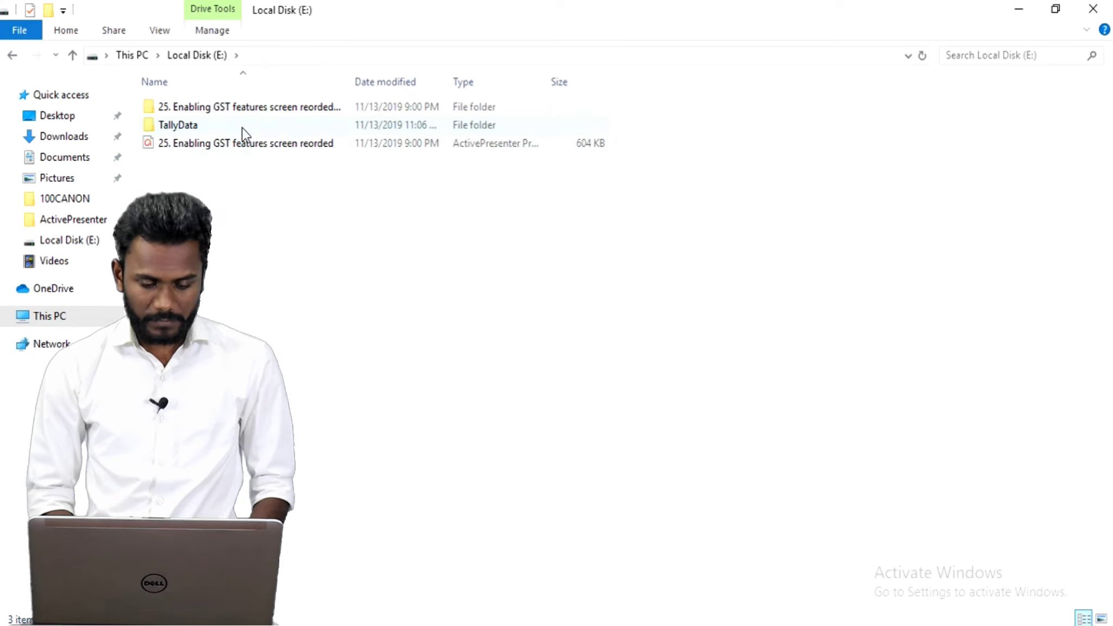
{"action": "double_click", "coordinate": [242, 126]}
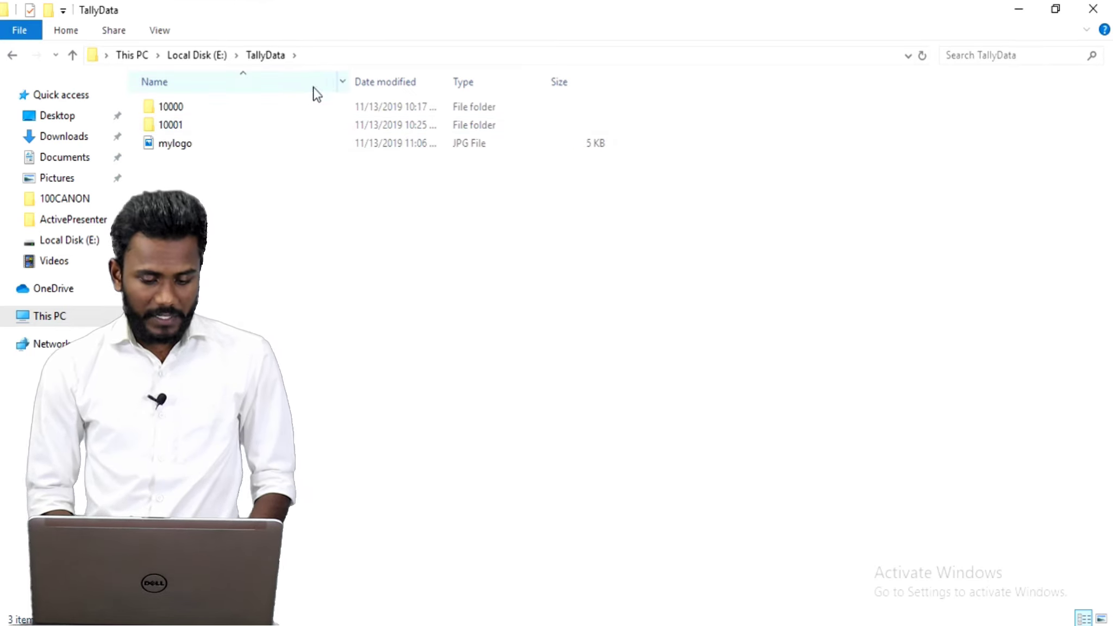
{"action": "left_click", "coordinate": [342, 53]}
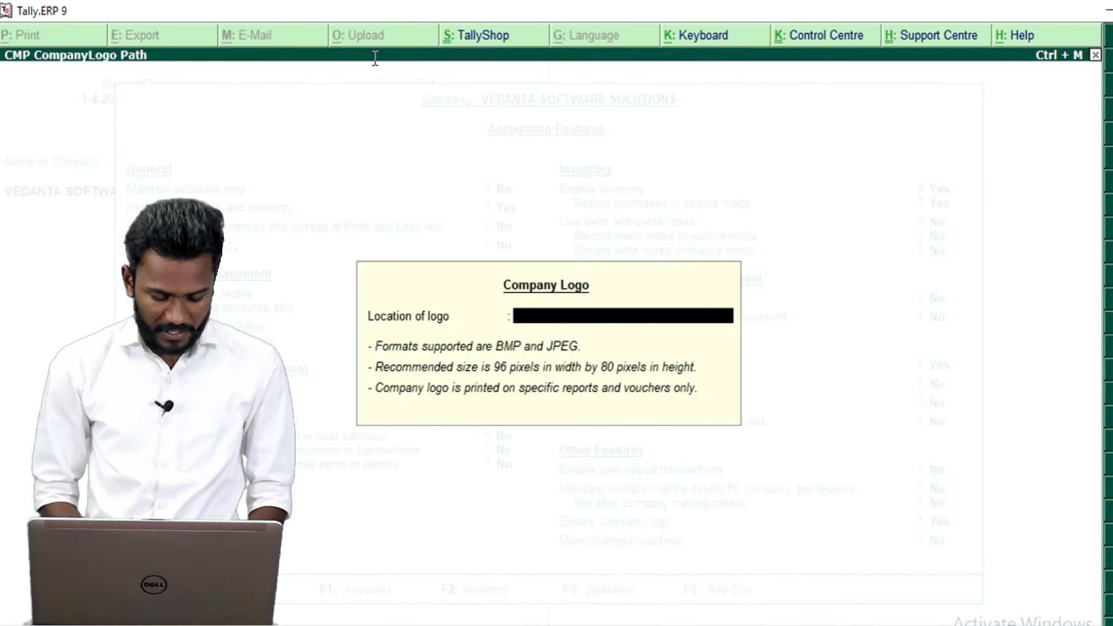
- In Tally, set the company logo location to E:\tallydata\mylogo.jpg, save the accounting features and return to the Gateway of Tally
{"action": "type", "text": ":\\"}
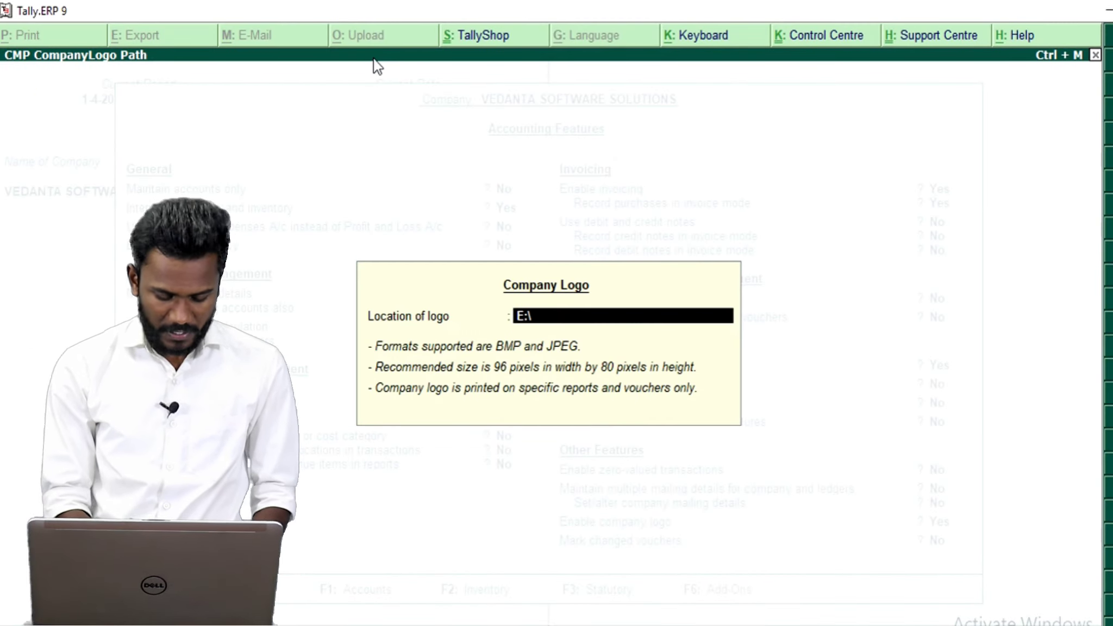
{"action": "type", "text": "talla"}
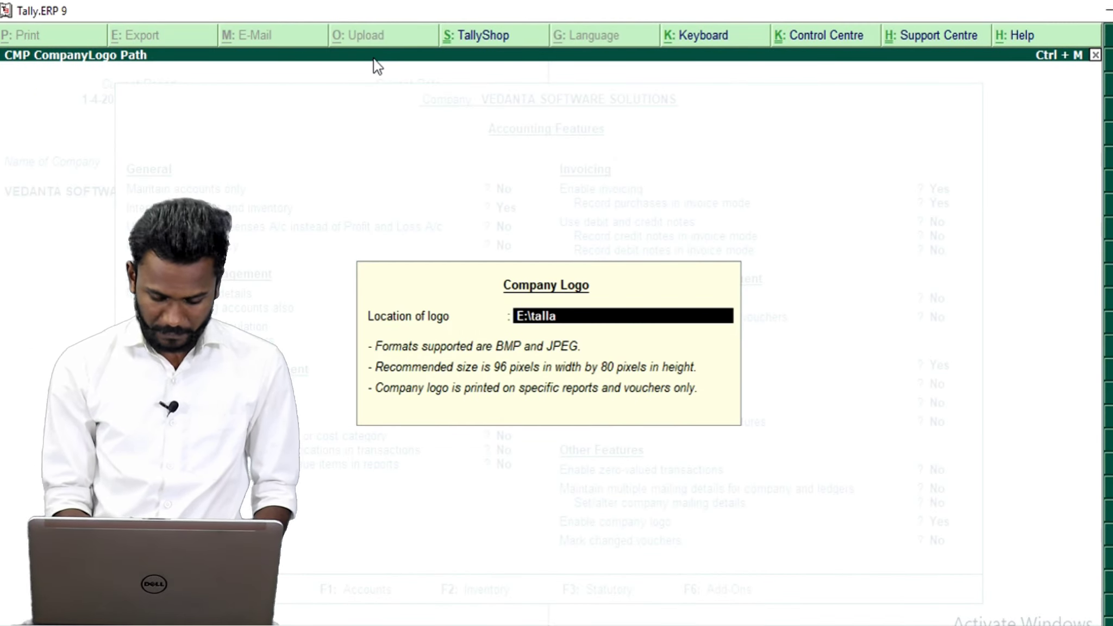
{"action": "key", "text": "BackSpace"}
{"action": "type", "text": "ydata"}
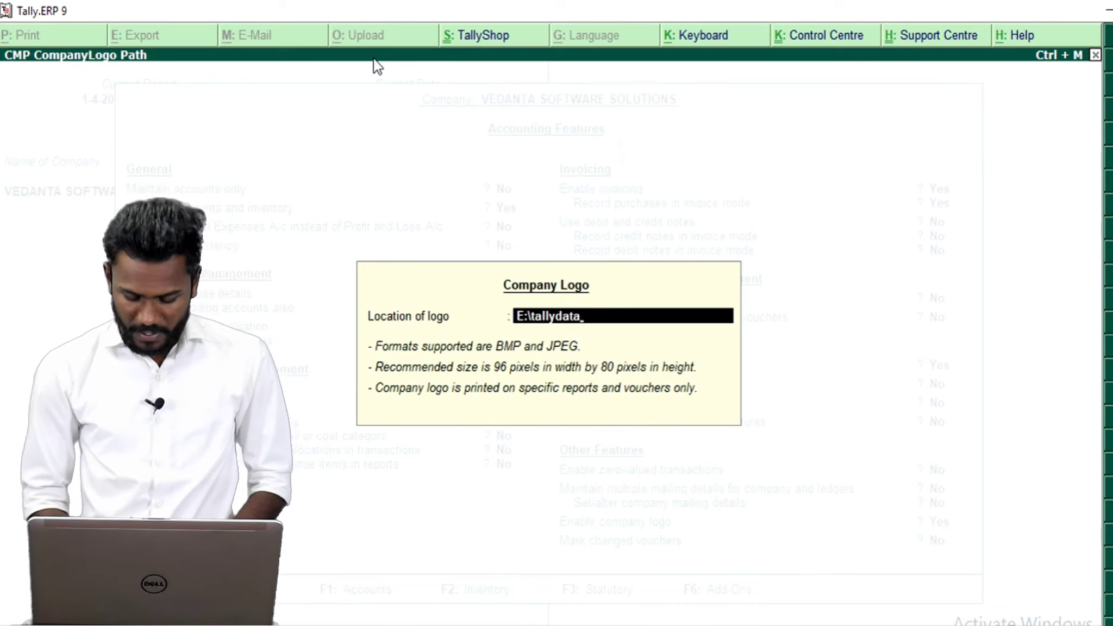
{"action": "type", "text": "\\"}
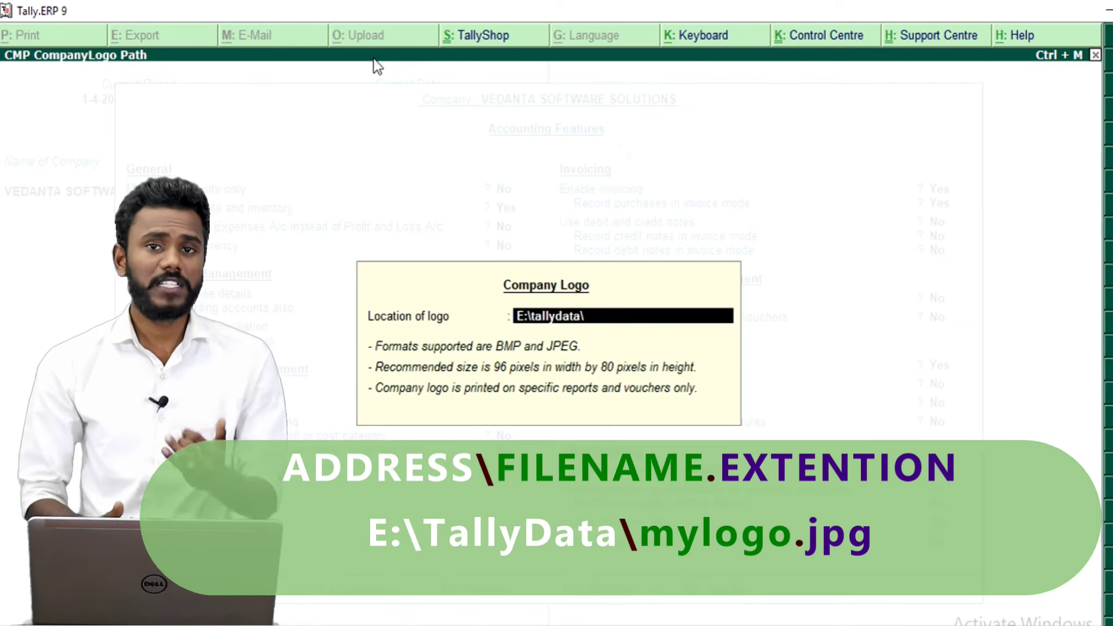
{"action": "key", "text": "alt+Tab"}
{"action": "key", "text": "alt+Tab"}
{"action": "type", "text": "my"}
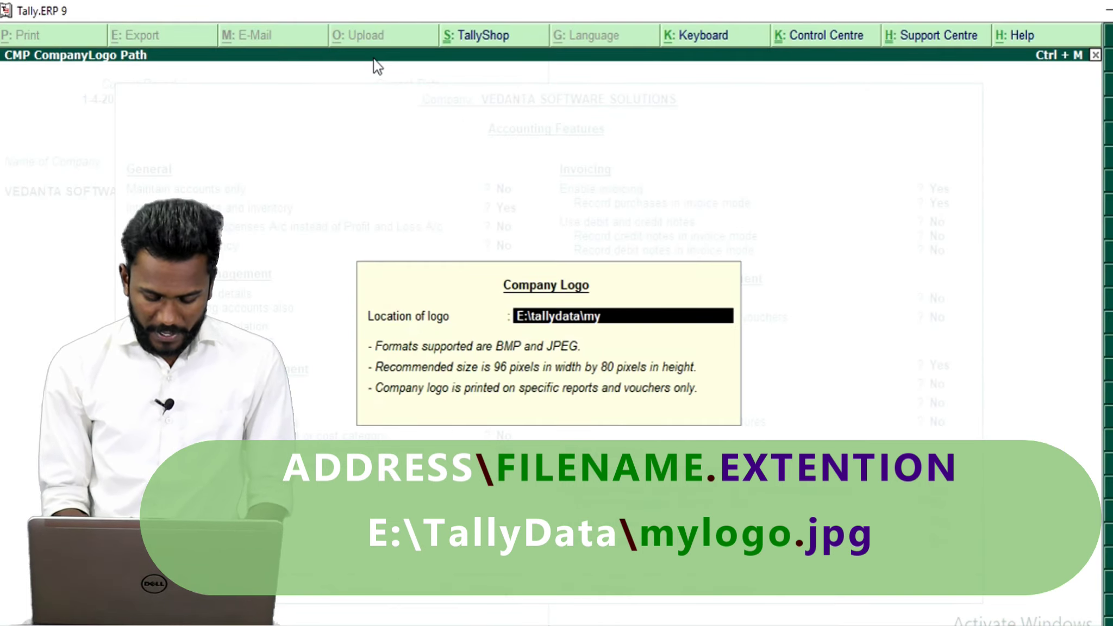
{"action": "type", "text": "logo."}
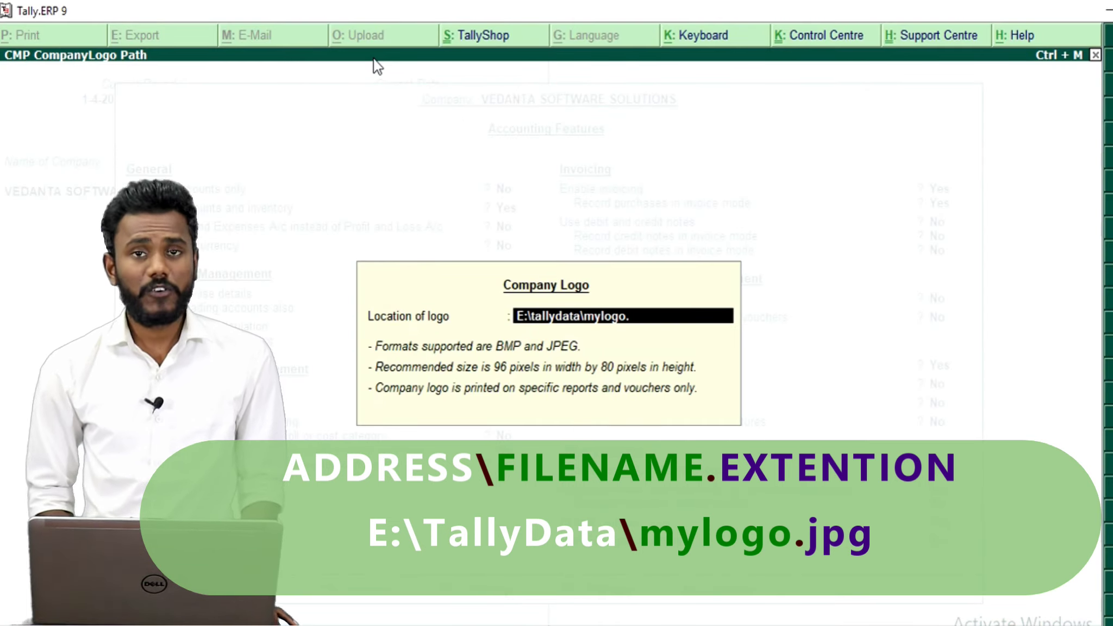
{"action": "key", "text": "alt+Tab"}
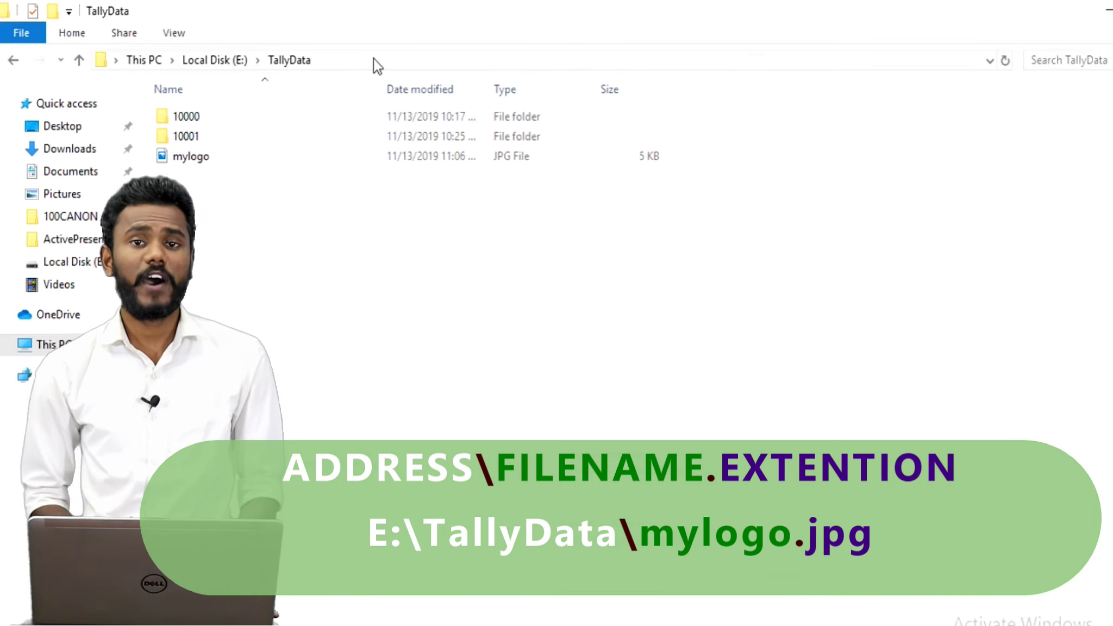
{"action": "key", "text": "alt+Tab"}
{"action": "type", "text": "jpg"}
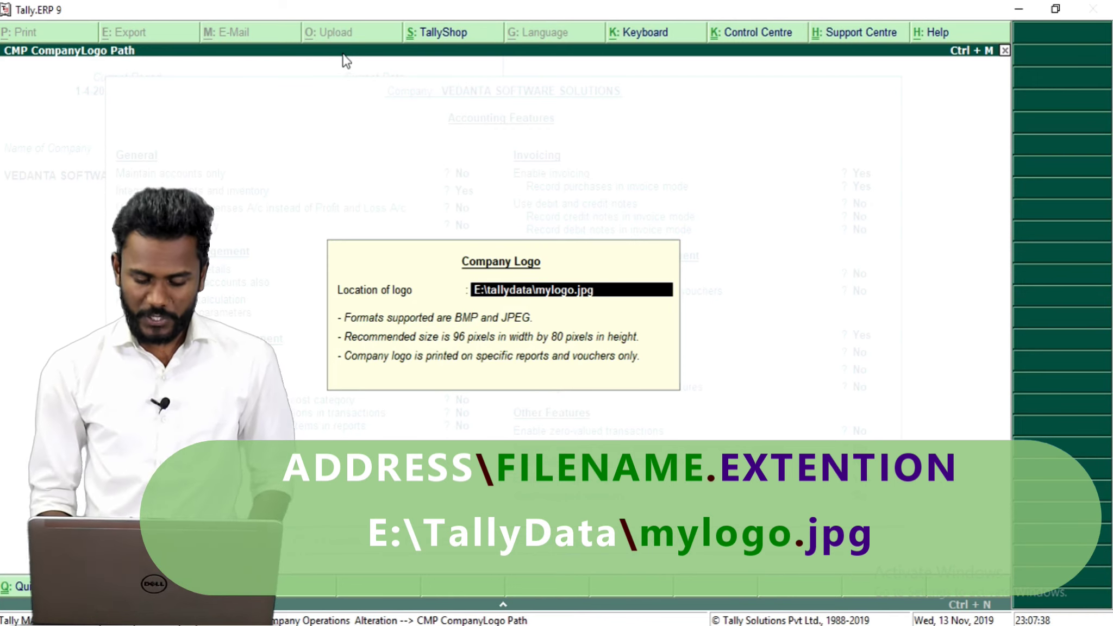
{"action": "key", "text": "Return"}
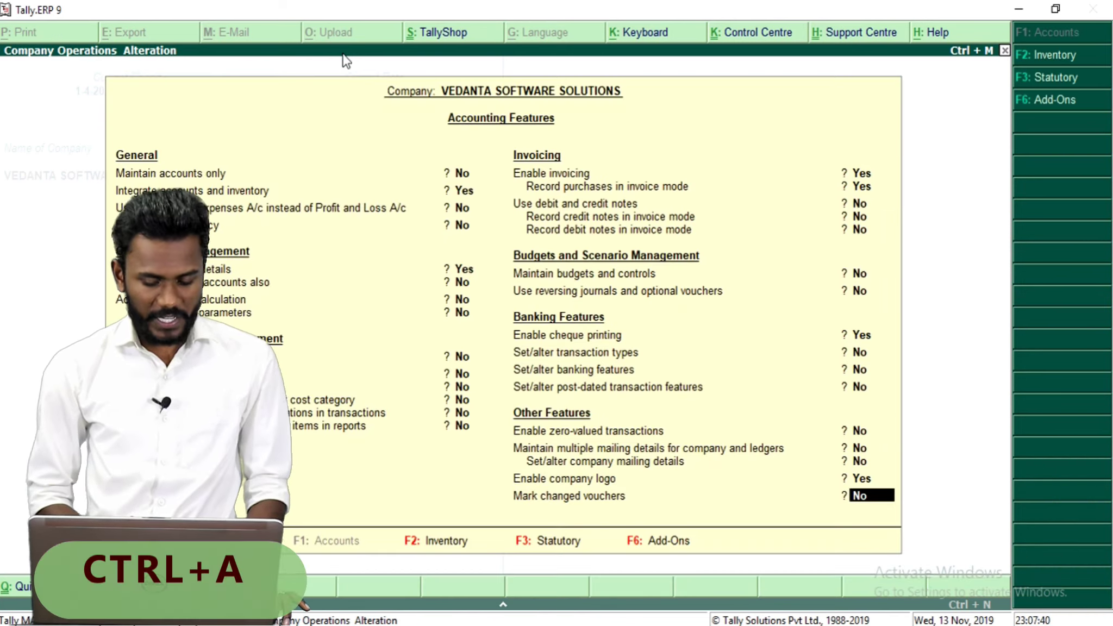
{"action": "key", "text": "ctrl+a"}
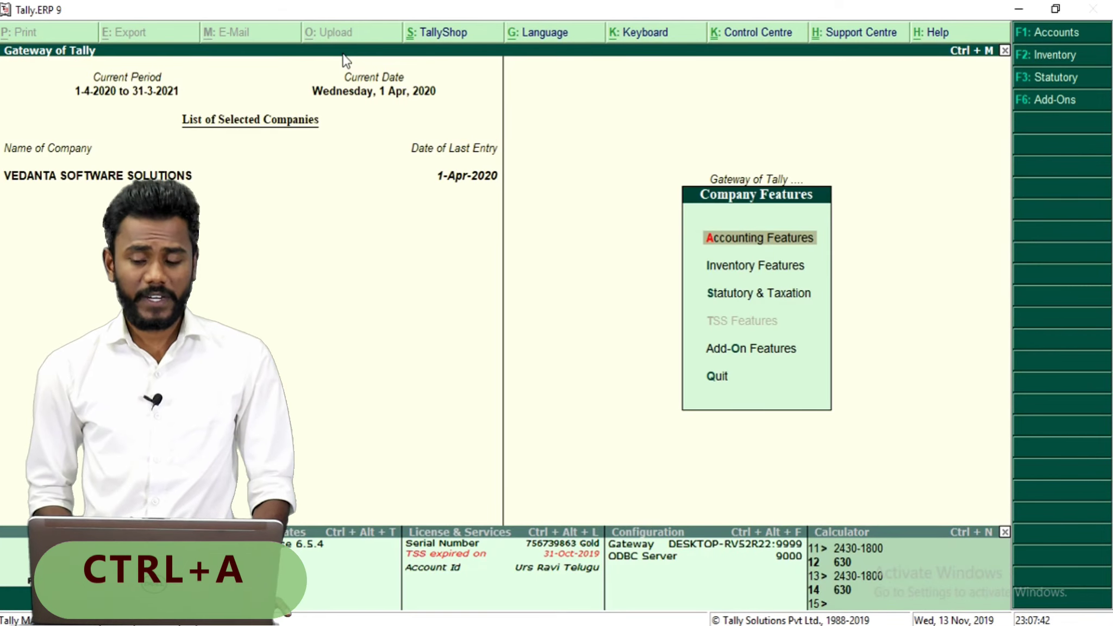
{"action": "key", "text": "Escape"}
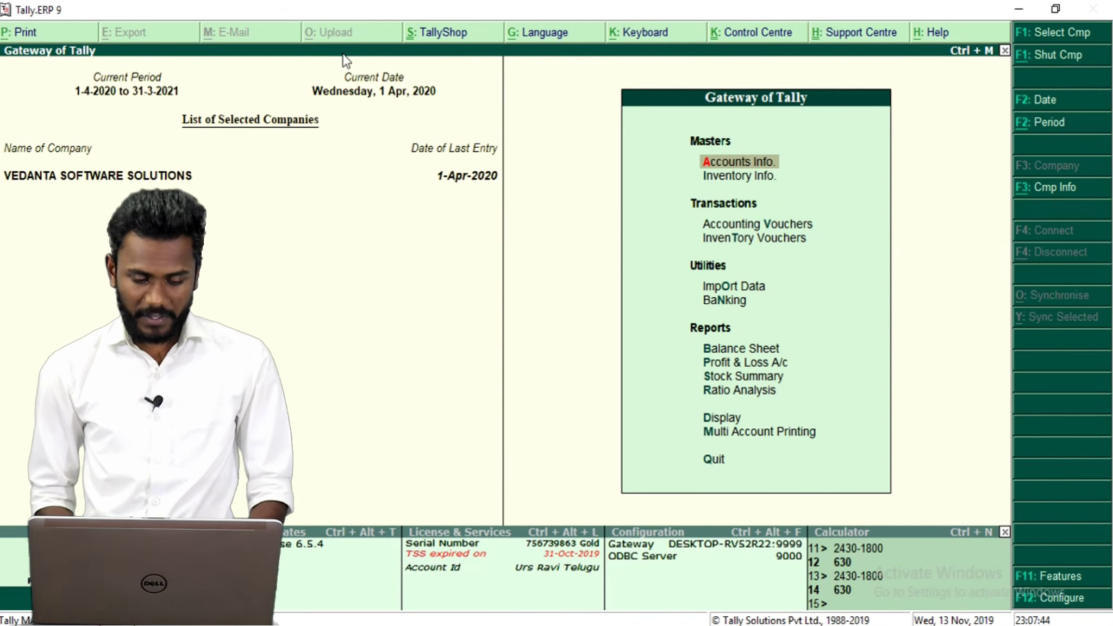
- Open the saved sales voucher VSS/0001/2020-21 and examine the company logo in its zoomed print preview
{"action": "key", "text": "v"}
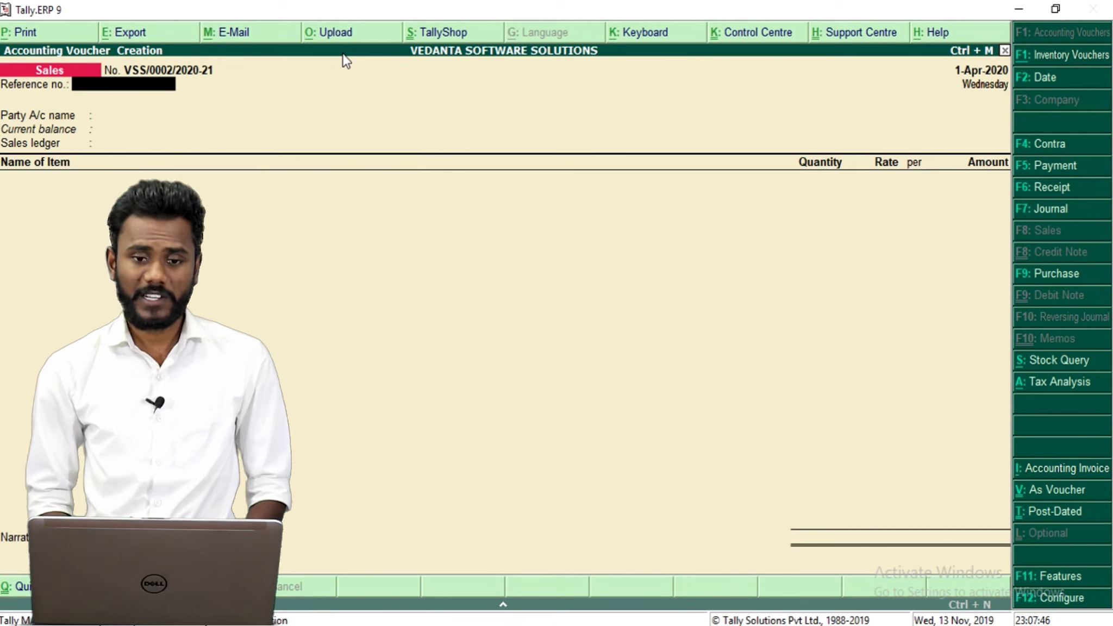
{"action": "key", "text": "Page_Up"}
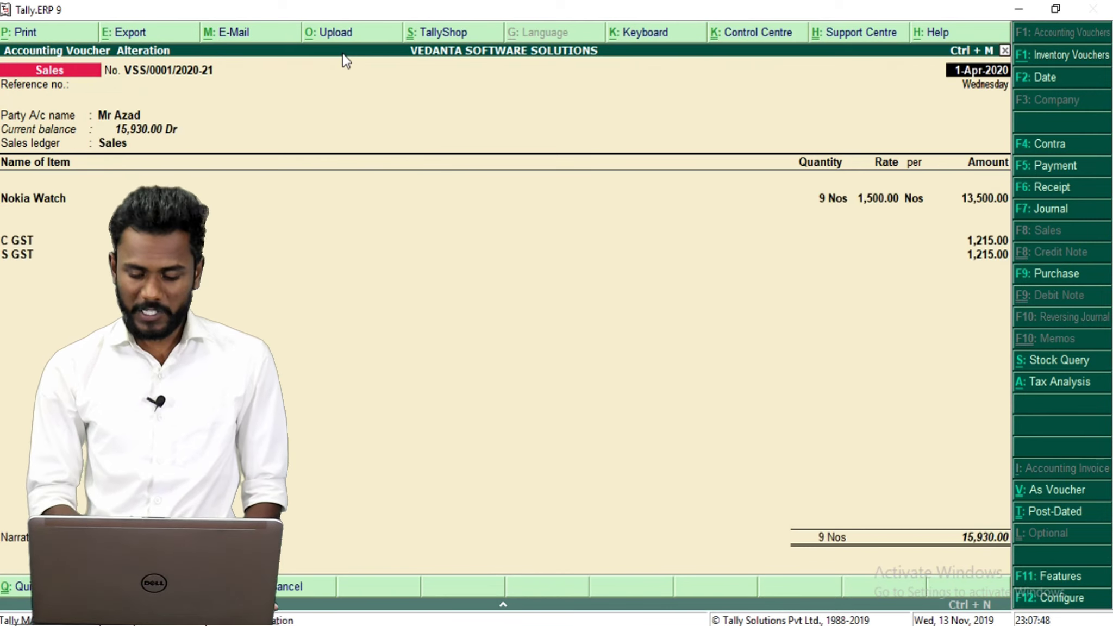
{"action": "key", "text": "alt+p"}
{"action": "key", "text": "Return"}
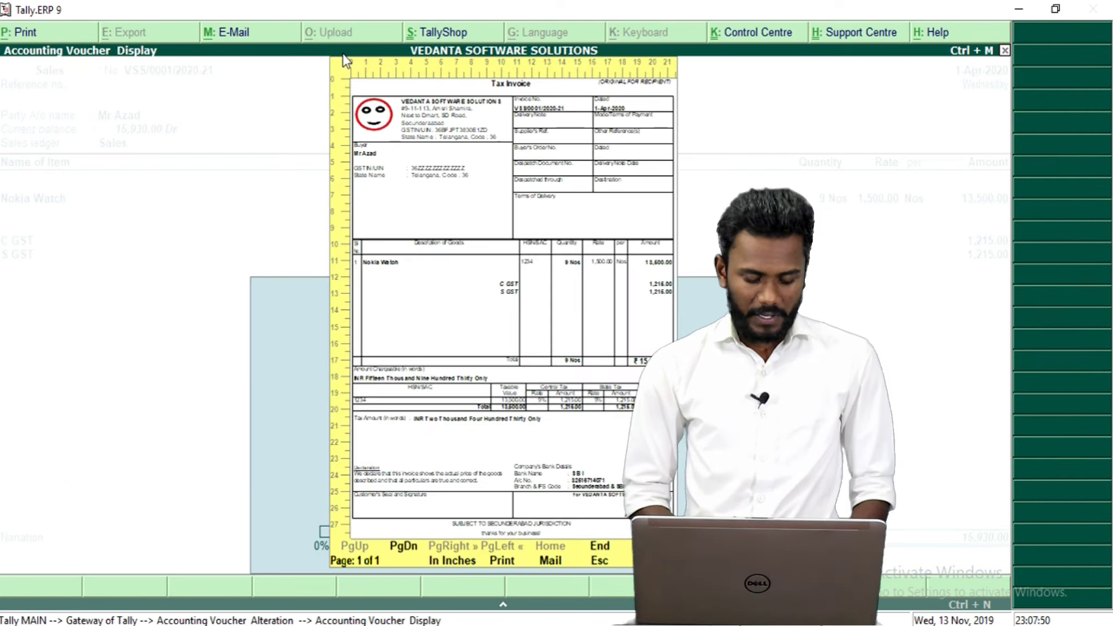
{"action": "key", "text": "alt+z"}
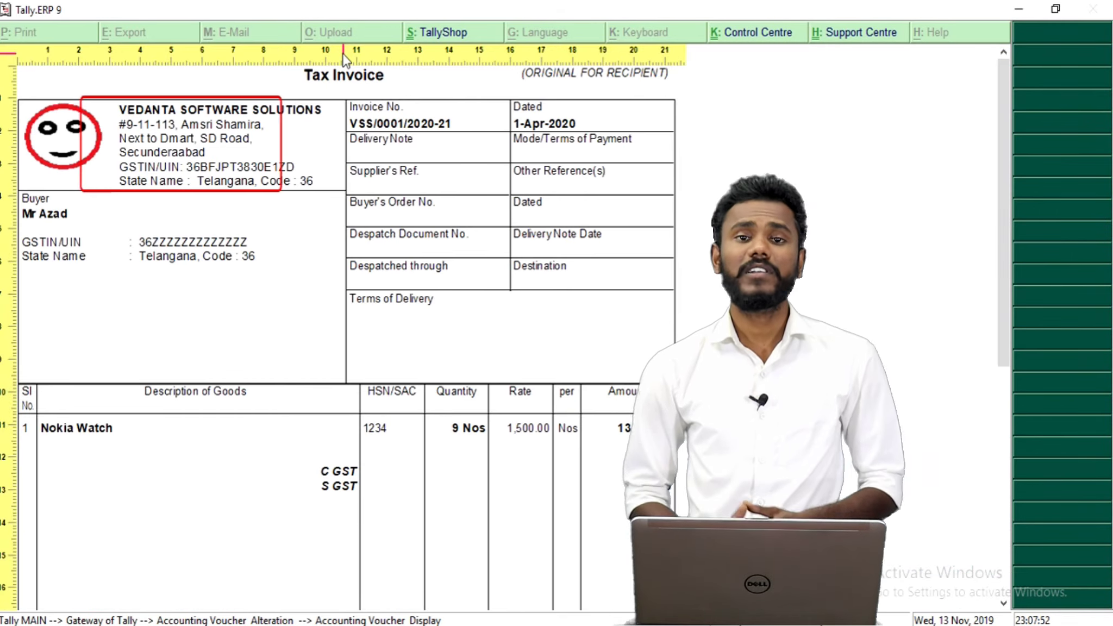